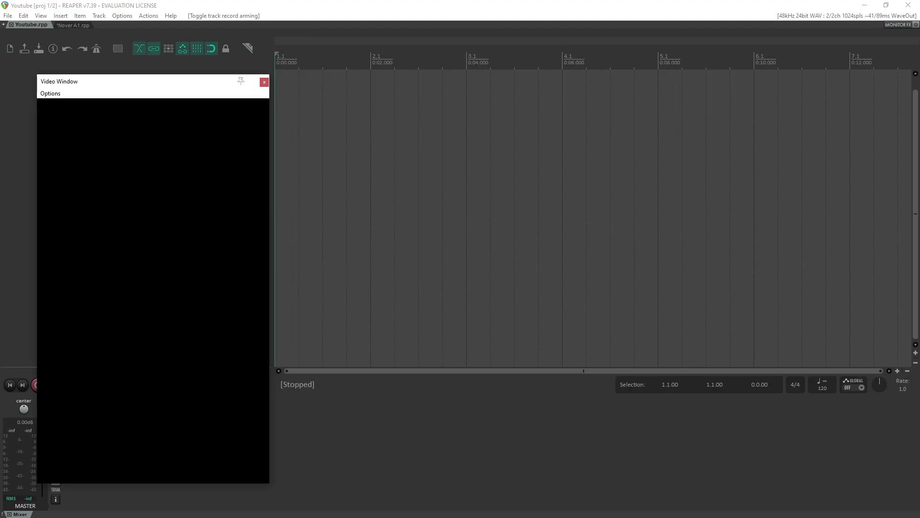
Import Walter Berlin0004-0149.mp4 from the Neuer Ordner folder onto a new track at 3 seconds and place the edit cursor at 3.5 seconds.
key(alt+Tab)
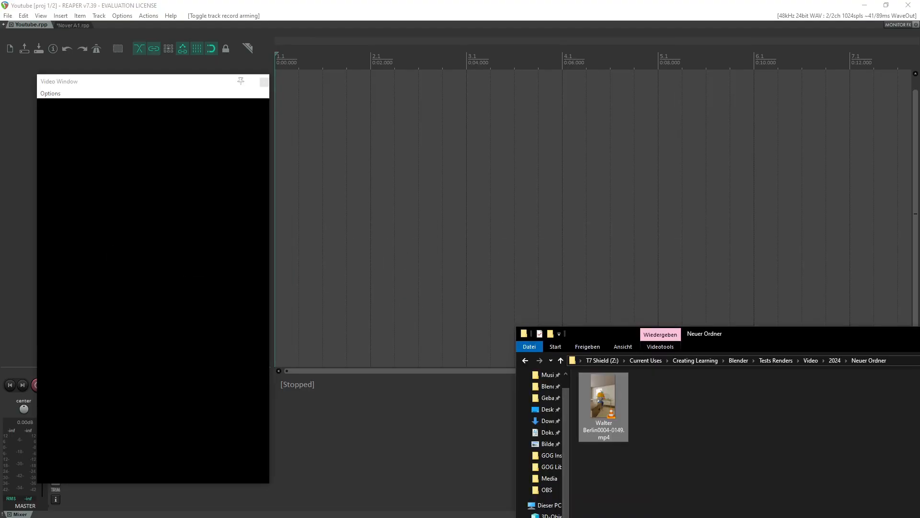
drag(598, 397, 448, 196)
click(444, 47)
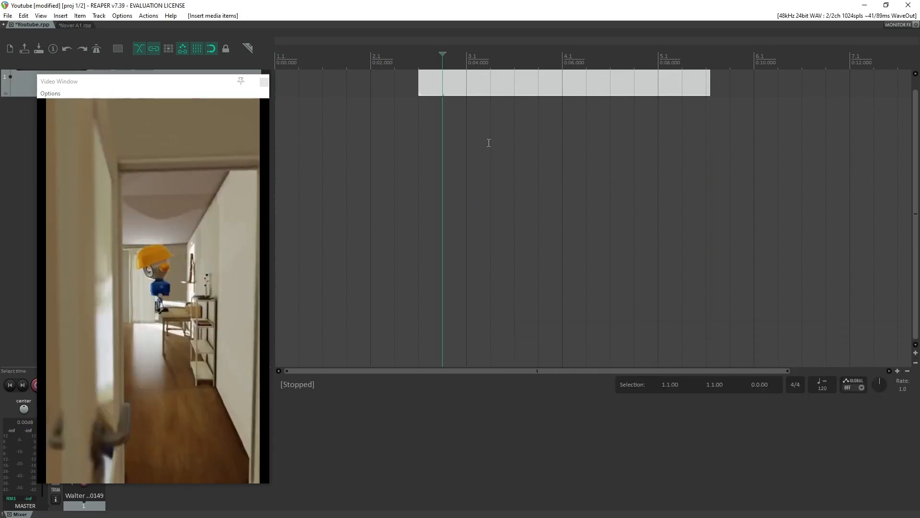
Play the imported video from the edit cursor to preview it, and stop playback.
key(space)
scroll(518, 277, down, 3)
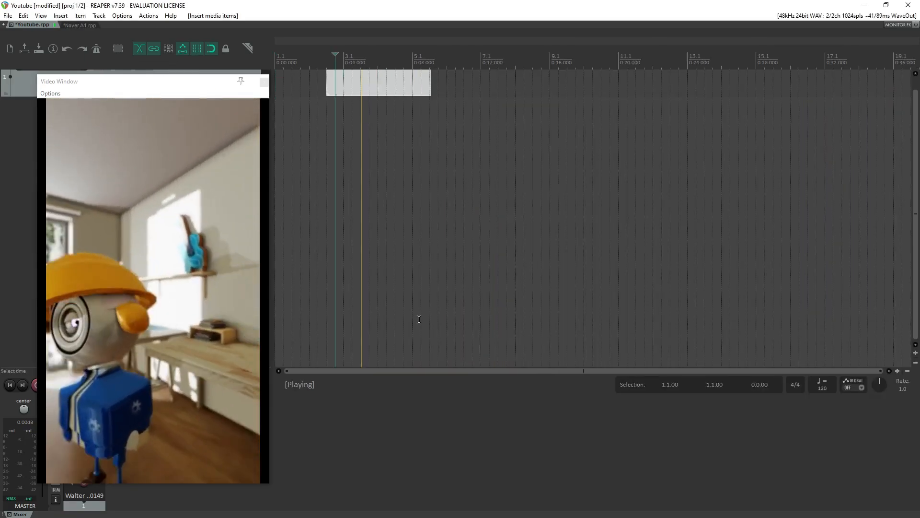
key(space)
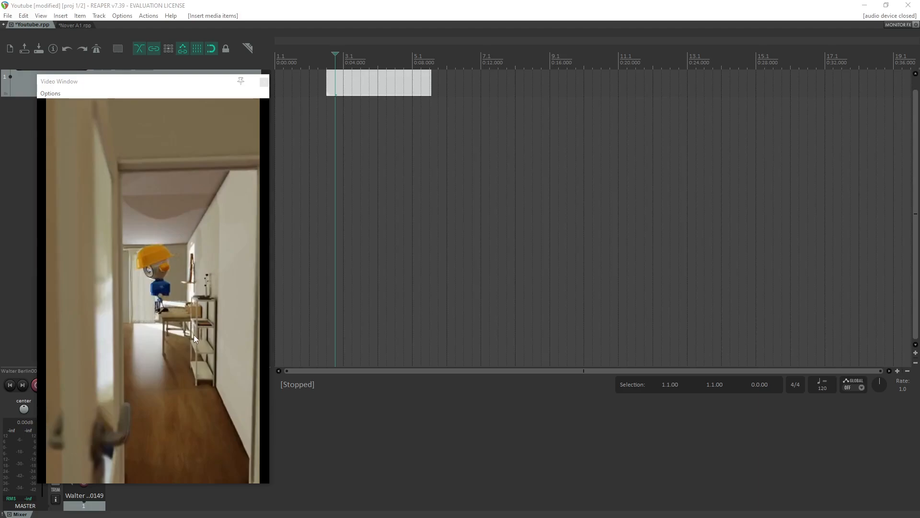
Move the Video Window away from the track controls onto the empty part of the timeline, and make it taller.
drag(168, 87, 702, 77)
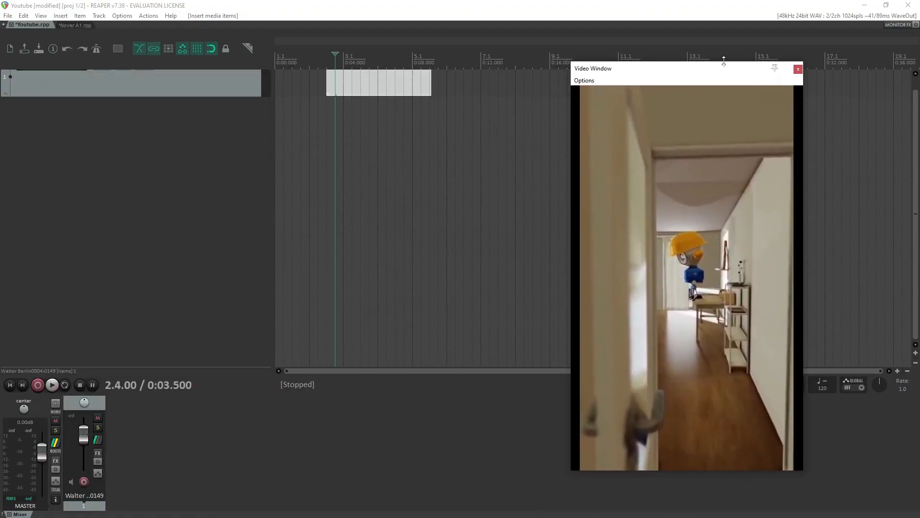
drag(724, 60, 740, 45)
drag(740, 456, 744, 496)
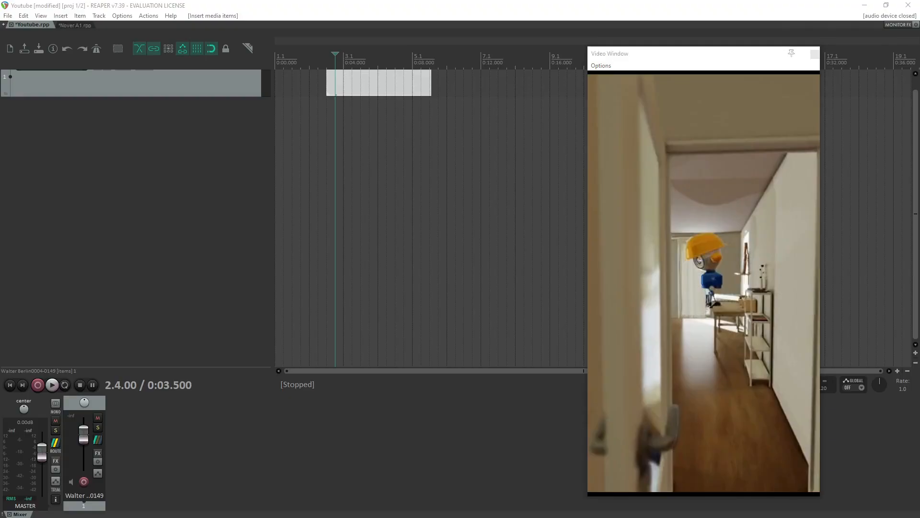
Bring the text editor note into view over the project and highlight the word Reaper.
drag(310, 517, 349, 103)
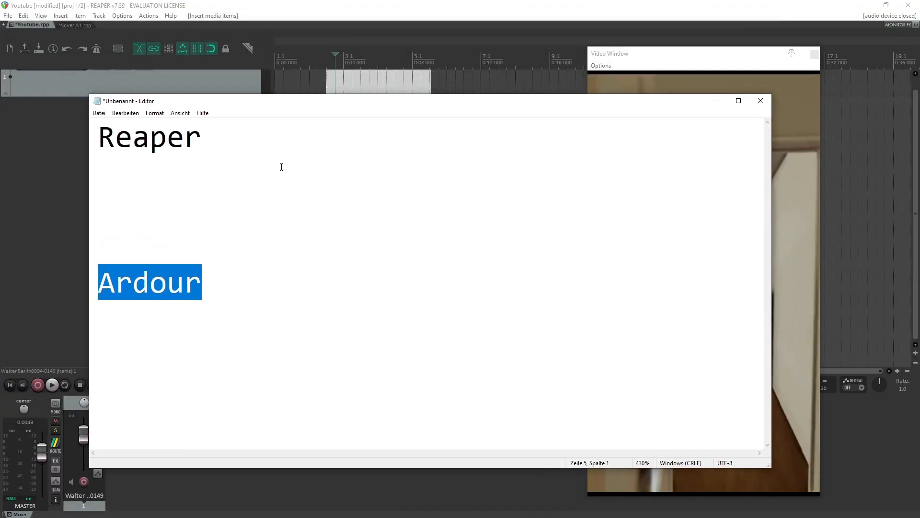
drag(228, 141, 89, 130)
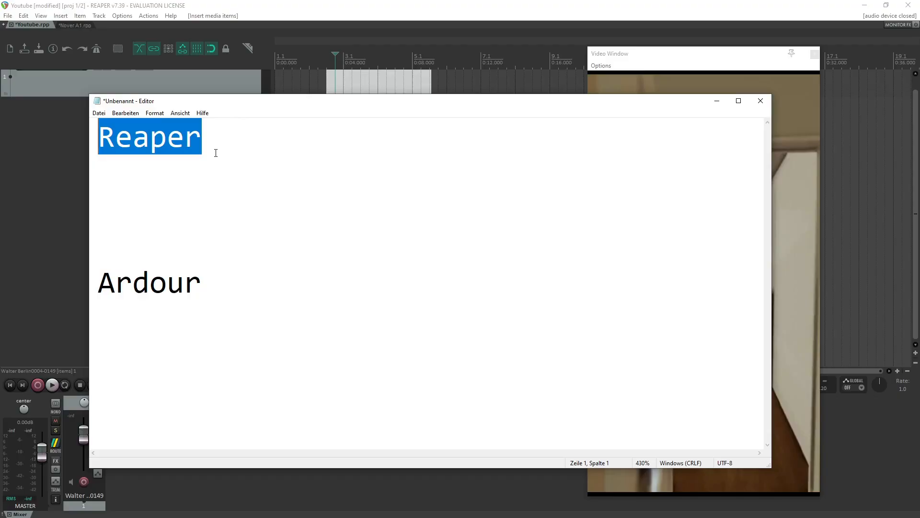
click(271, 145)
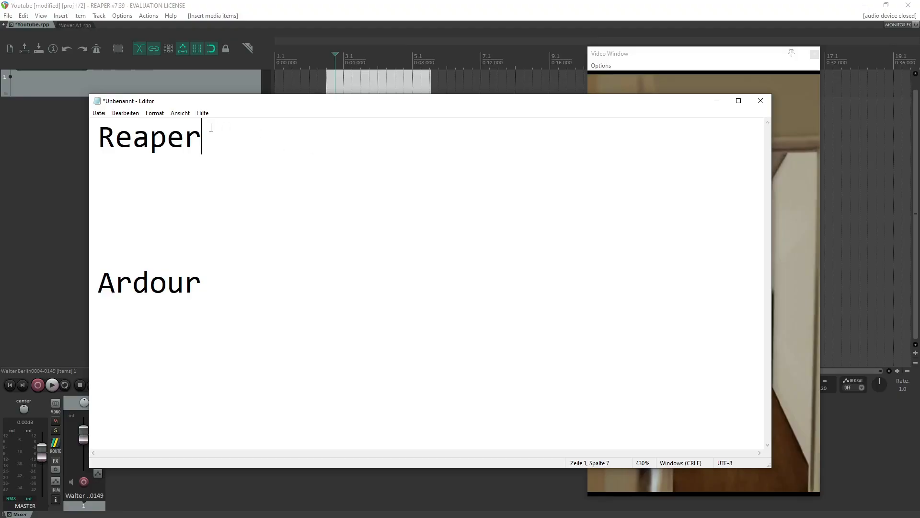
Highlight Ardour in the note, select both program names together, and highlight Ardour alone again.
drag(202, 283, 100, 282)
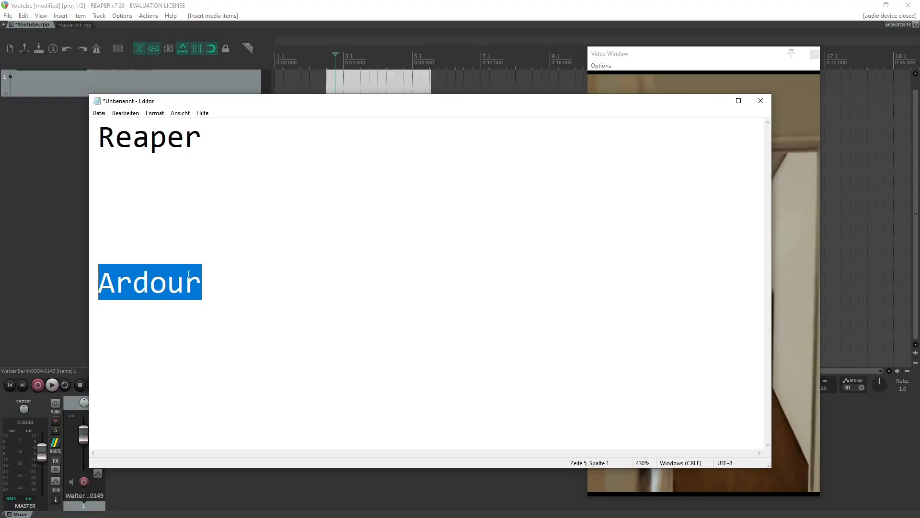
drag(208, 281, 68, 105)
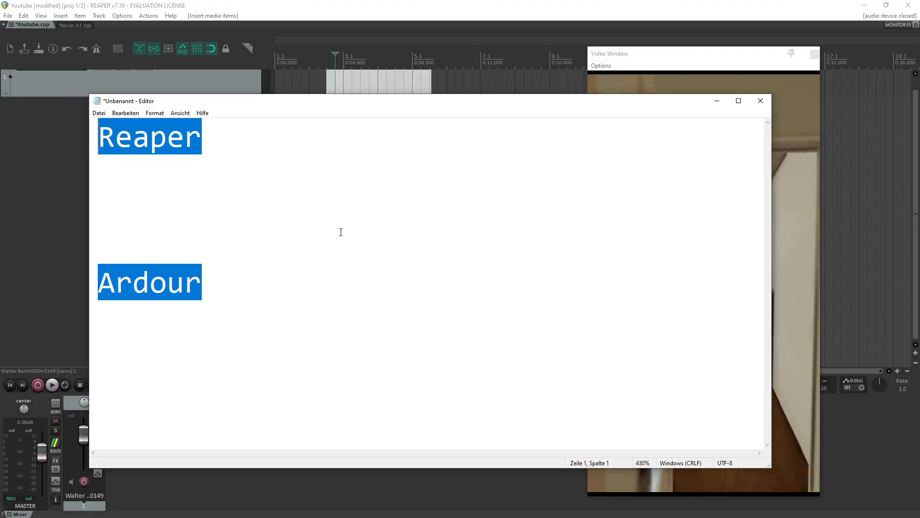
click(235, 288)
drag(234, 288, 94, 280)
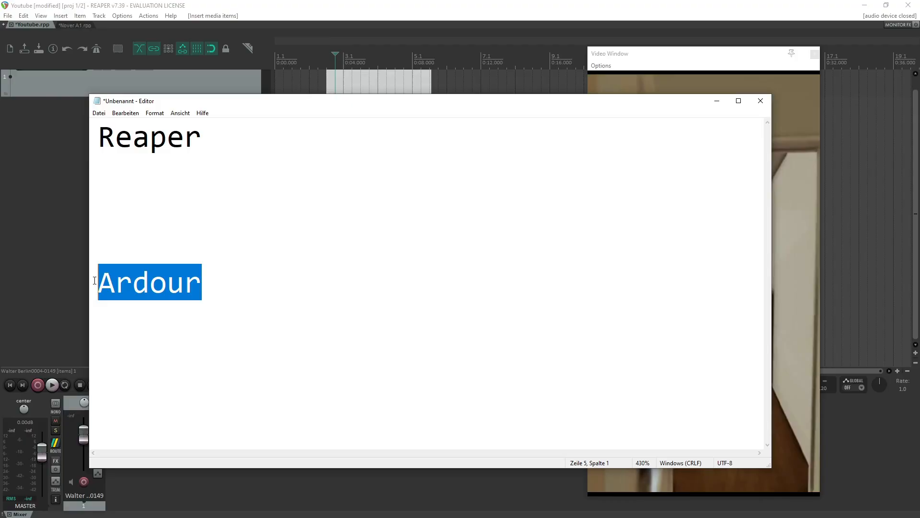
key(shift+Right)
key(shift+Left)
click(219, 273)
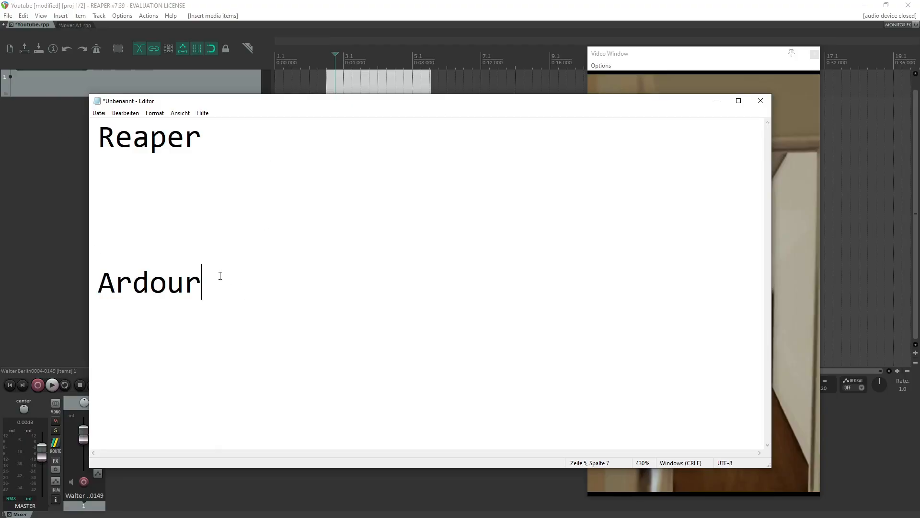
drag(220, 274, 98, 286)
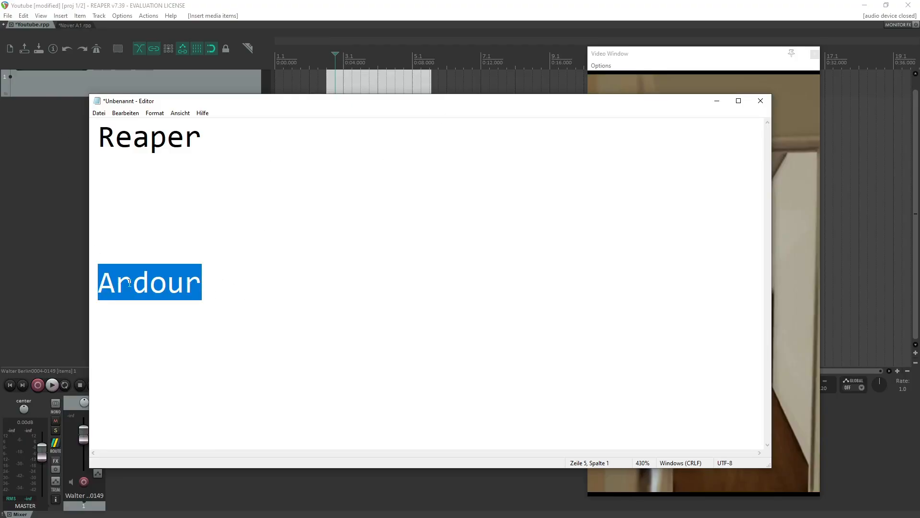
click(209, 289)
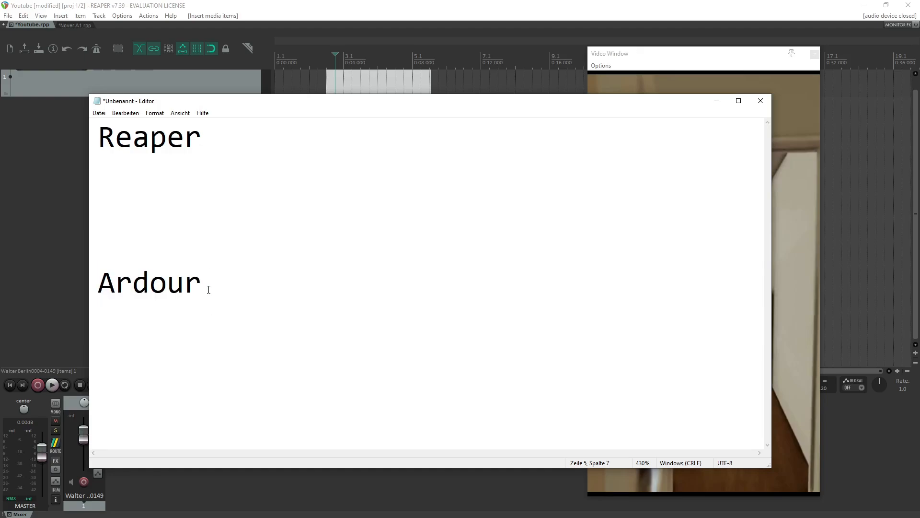
Highlight the word Reaper in the note and move the note window out of the way of the project.
double_click(184, 136)
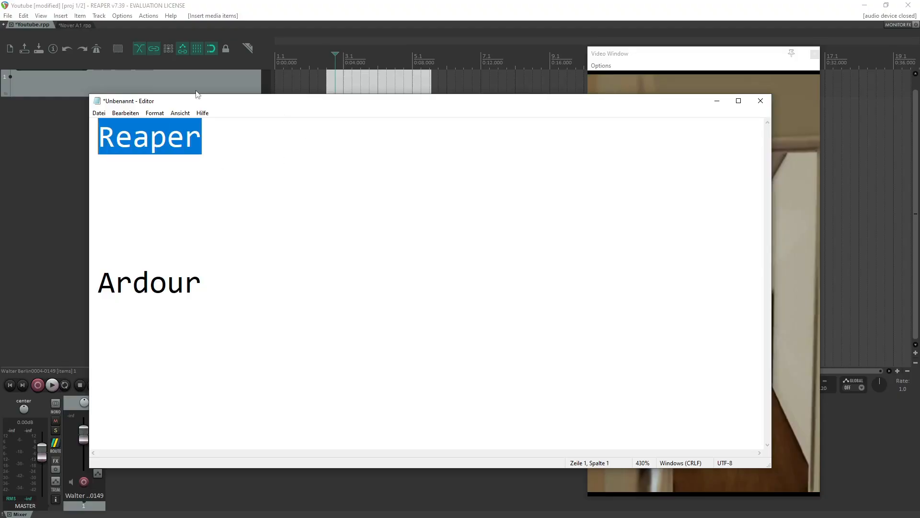
drag(277, 99, 295, 150)
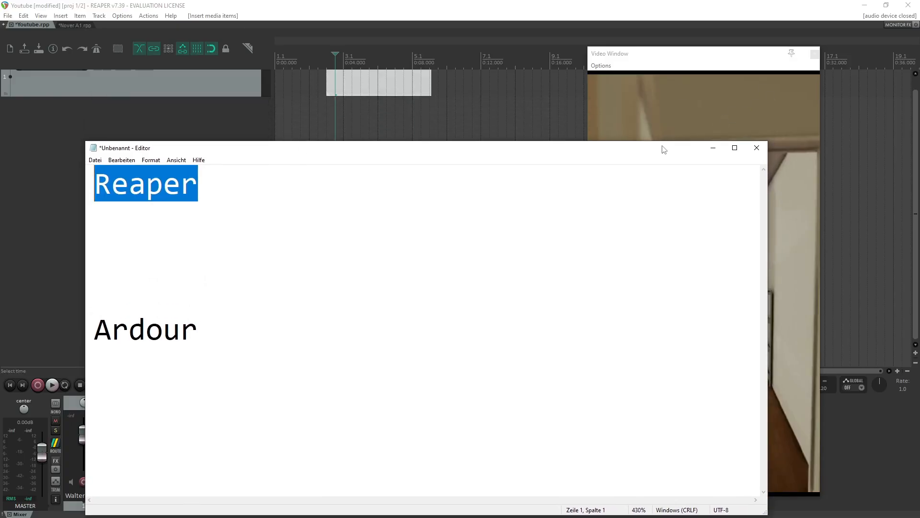
drag(662, 148, 661, 235)
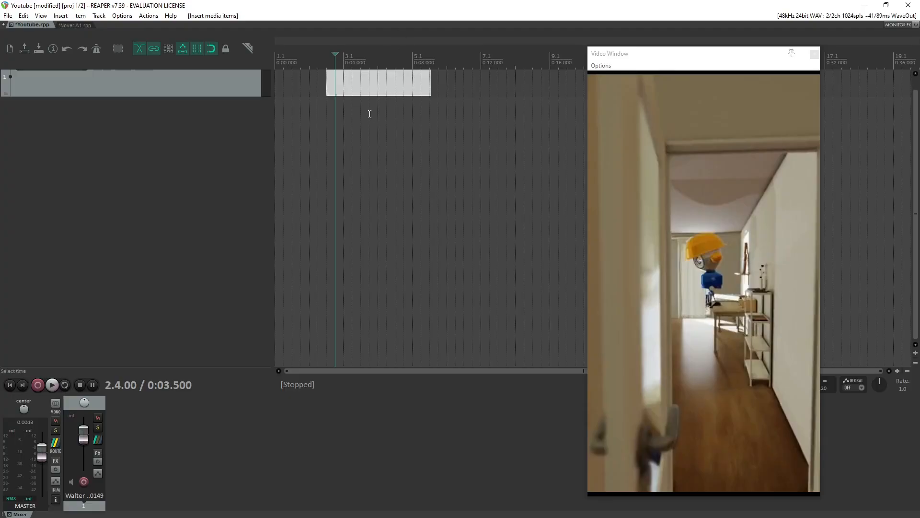
Play the video briefly from the 4-second mark, stop it, and return the edit cursor to 3.5 seconds.
click(357, 105)
click(345, 115)
key(space)
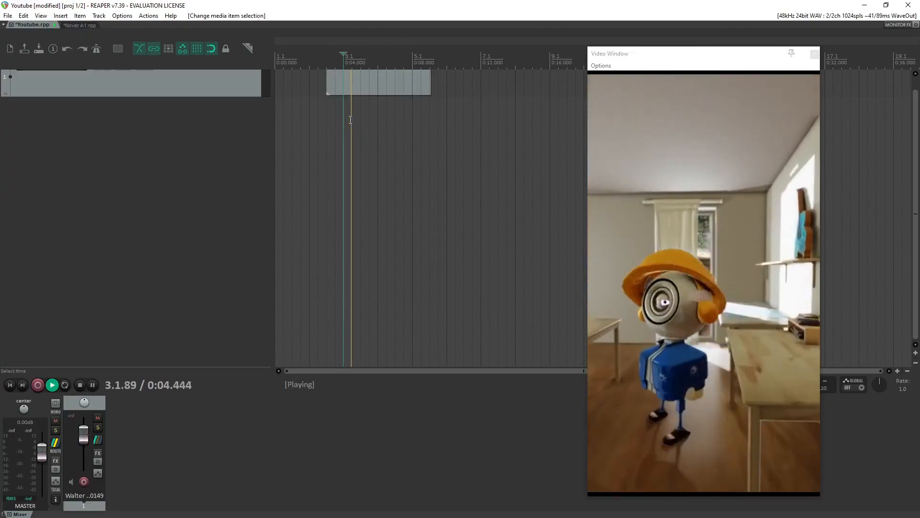
key(space)
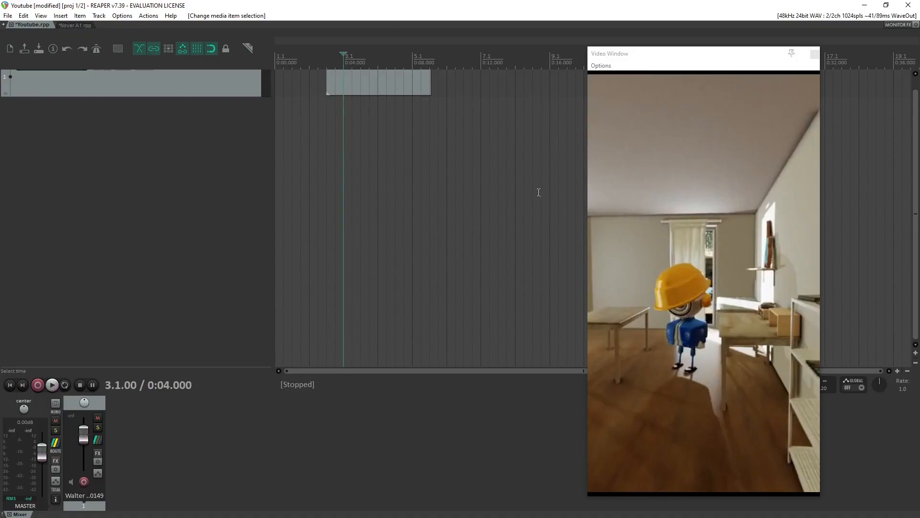
click(335, 62)
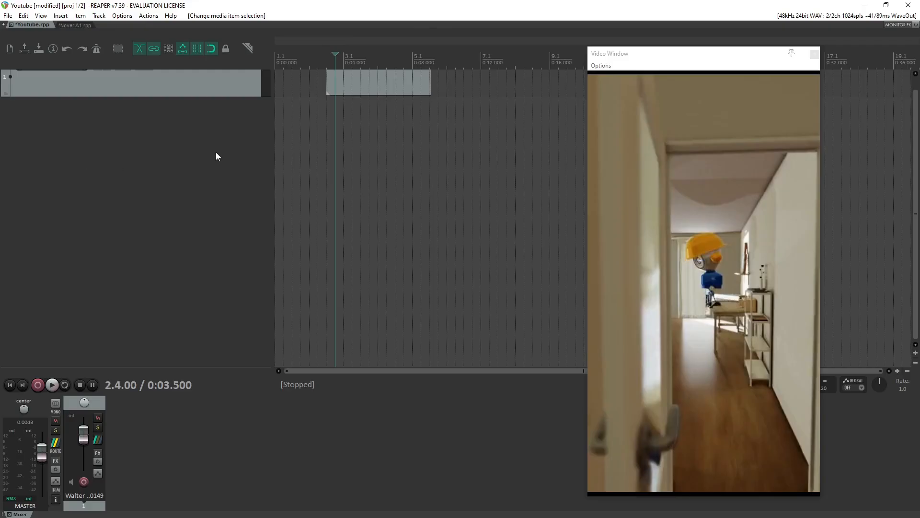
scroll(433, 195, up, 1)
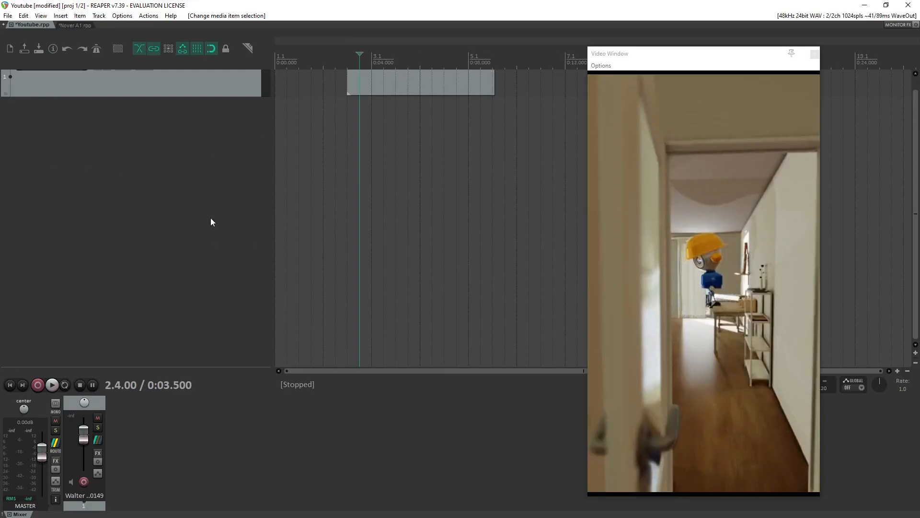
scroll(406, 211, down, 2)
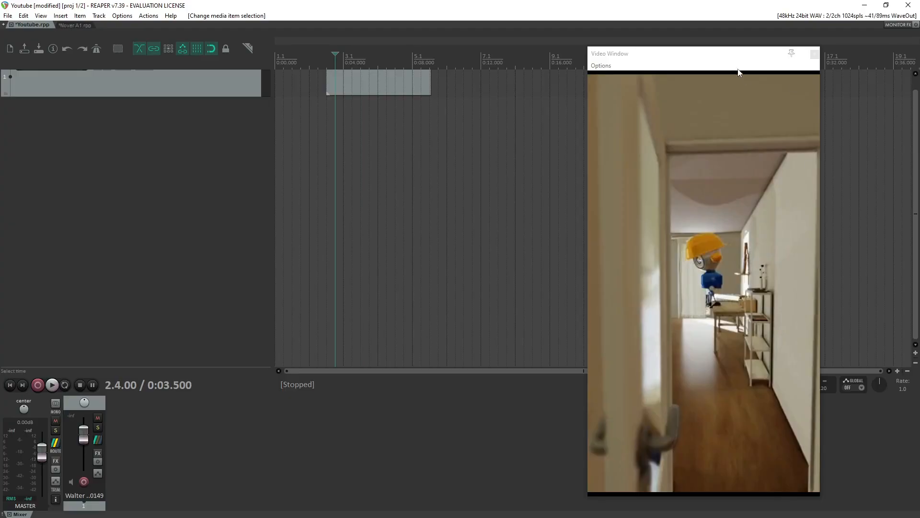
Clear the Video Window from the project view and switch to the open Nover A1 project.
drag(727, 54, 690, 517)
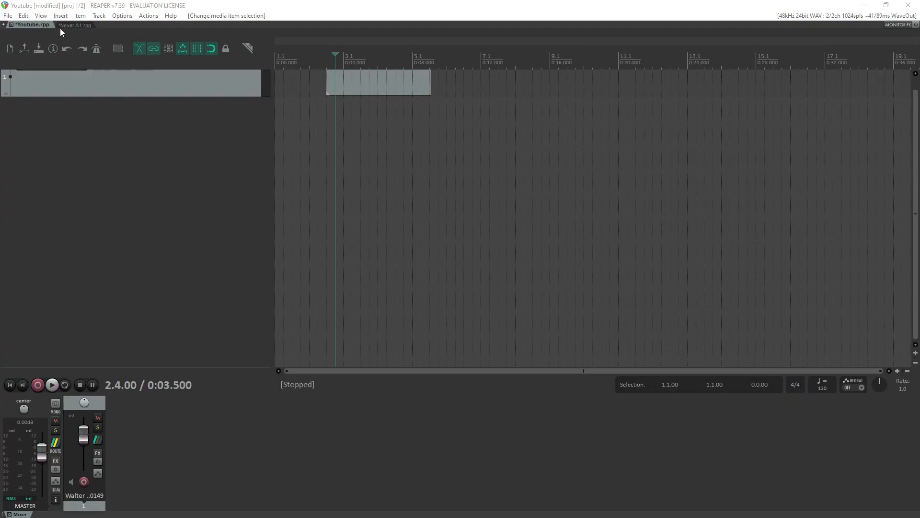
click(72, 25)
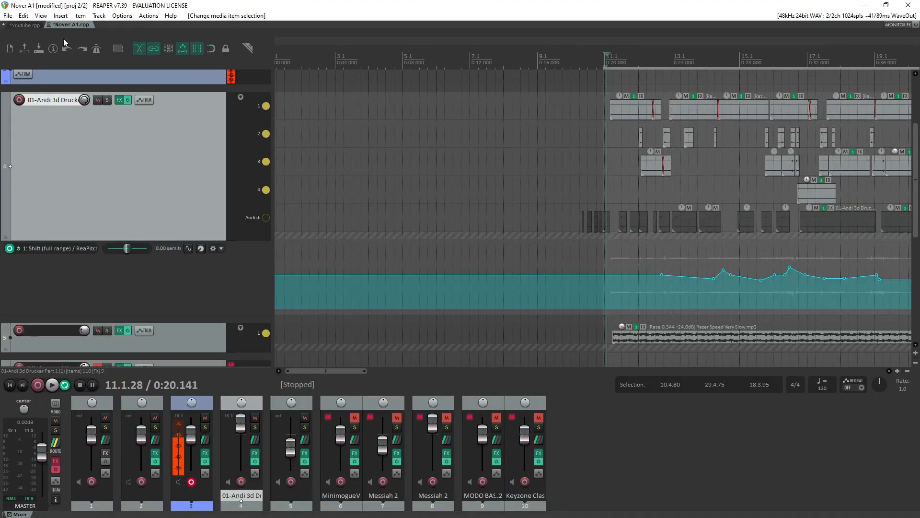
scroll(618, 284, down, 3)
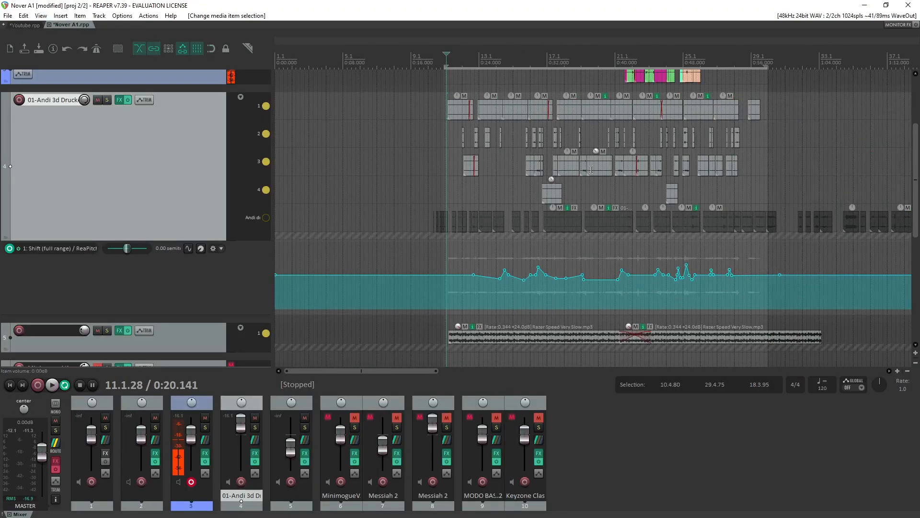
Play the Nover A1 arrangement from about 0:28 to demonstrate its edited voice clips and pitch envelope, and stop playback.
click(516, 79)
key(space)
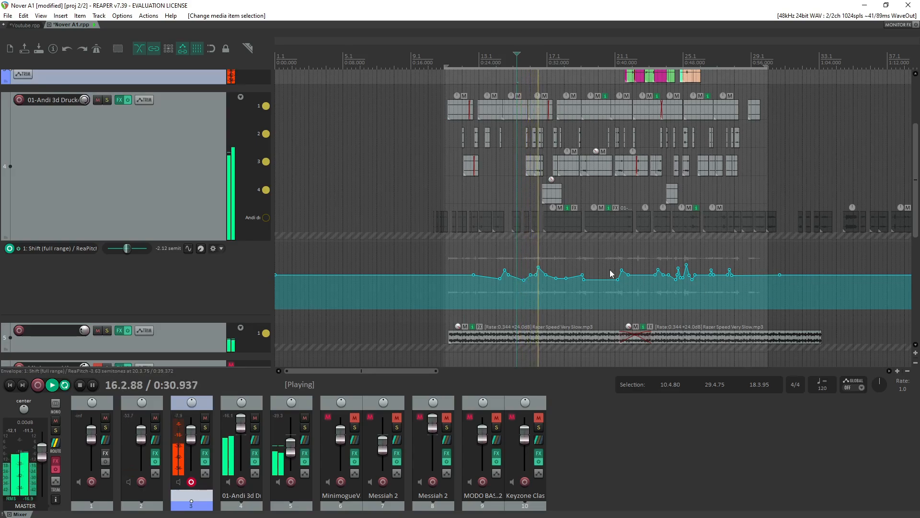
scroll(611, 273, down, 3)
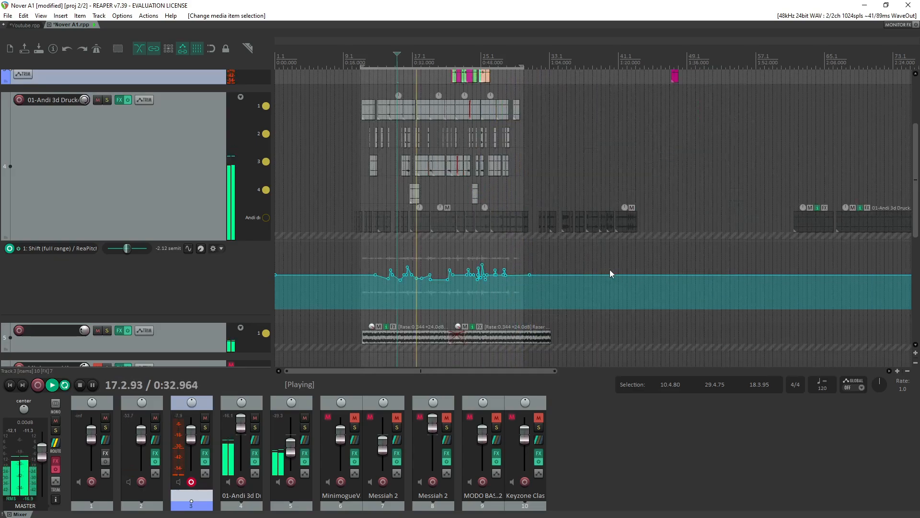
scroll(599, 270, up, 2)
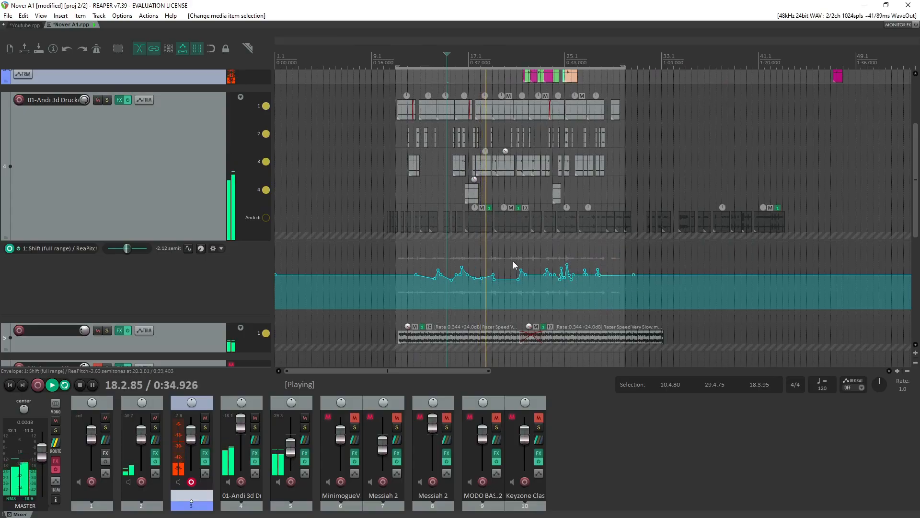
scroll(225, 326, down, 3)
key(space)
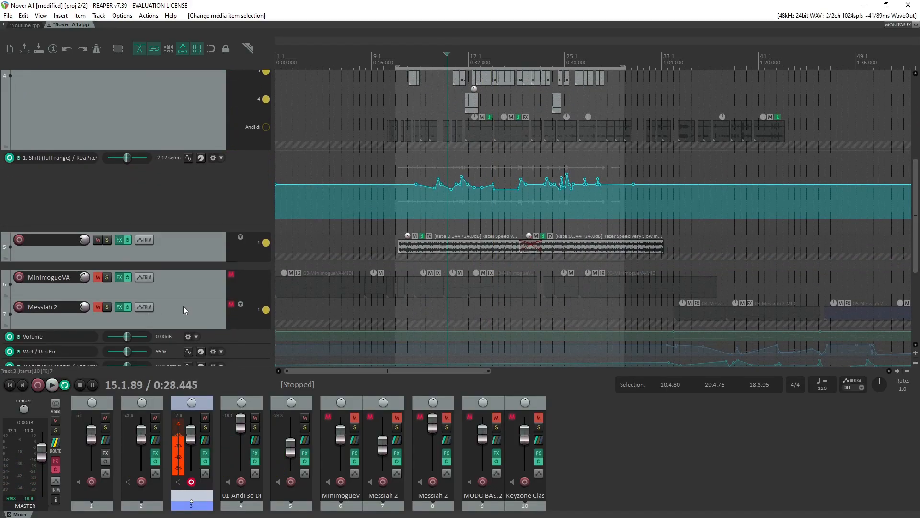
Solo track 5 and reduce the volume of its first Razer Speed Very Slow.mp3 item while listening to it.
drag(407, 239, 381, 297)
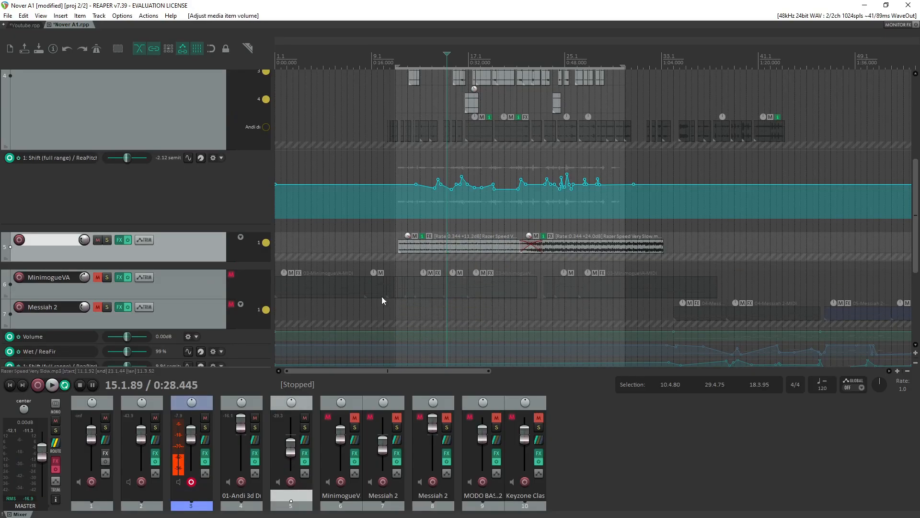
click(106, 240)
key(space)
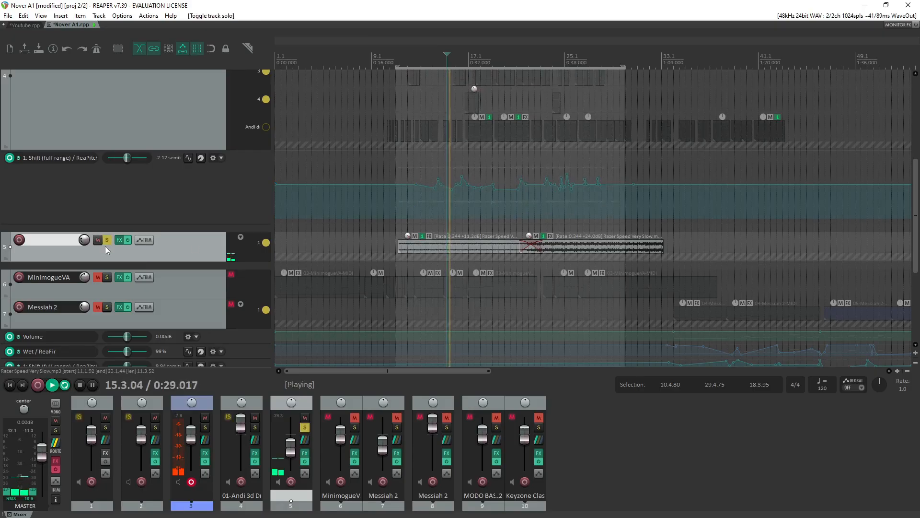
drag(407, 233, 409, 182)
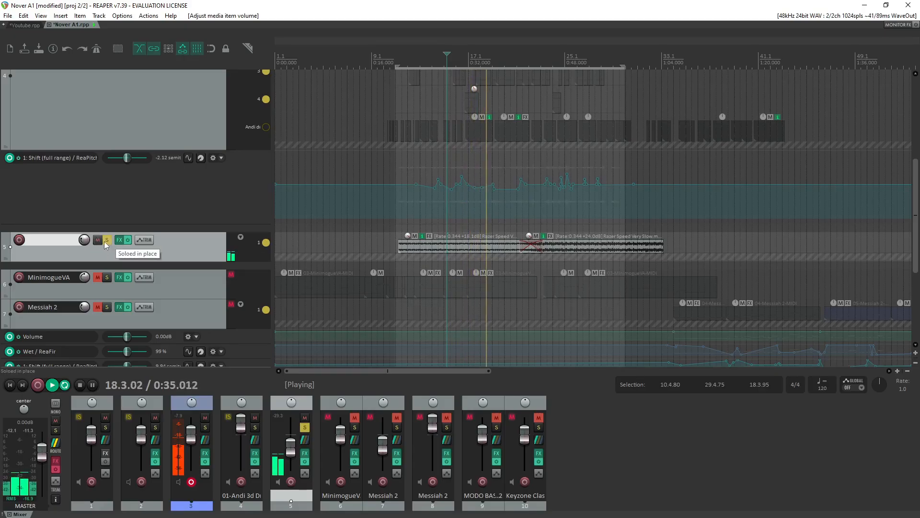
key(space)
scroll(479, 274, down, 2)
drag(915, 211, 906, 286)
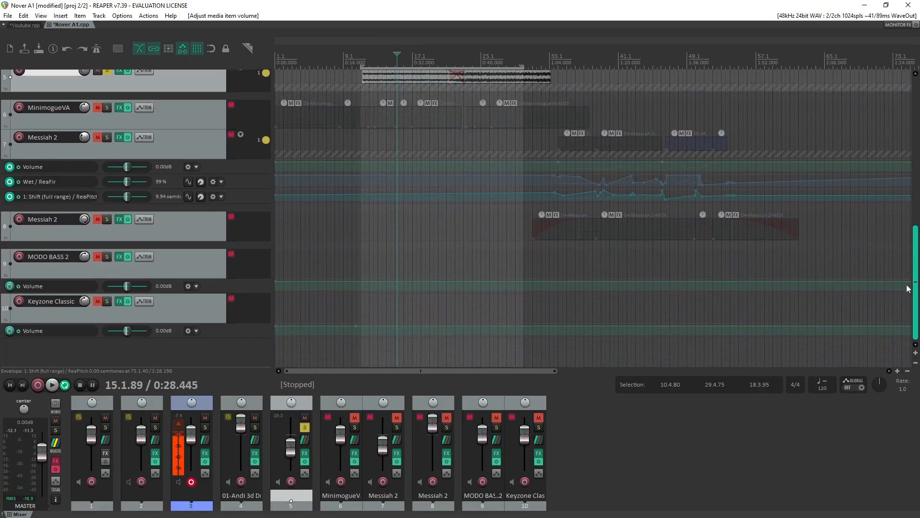
scroll(110, 249, up, 3)
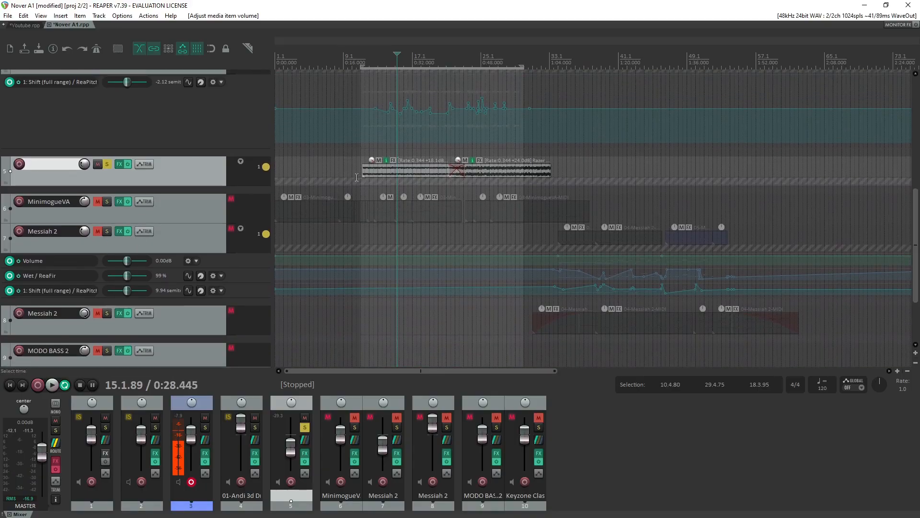
Close the Nover A1 project without saving and show the Video Window beside the clip in the Youtube project.
click(49, 25)
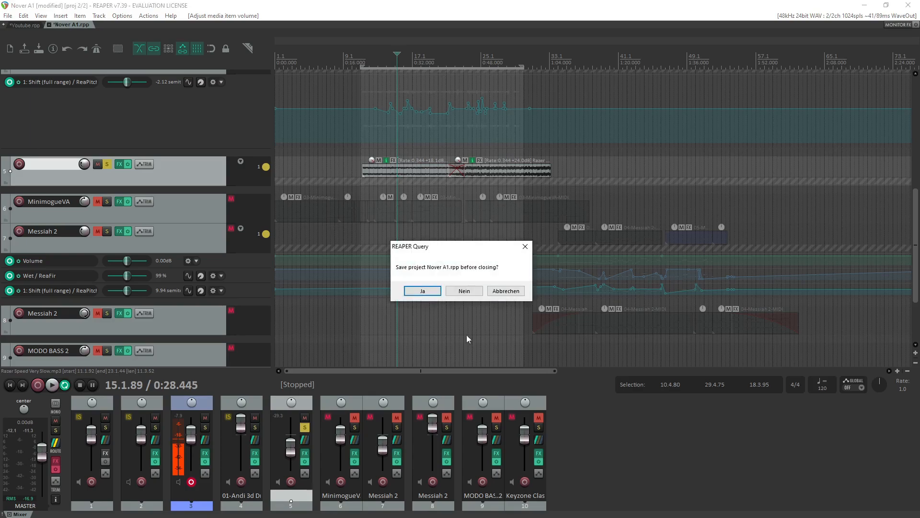
click(470, 294)
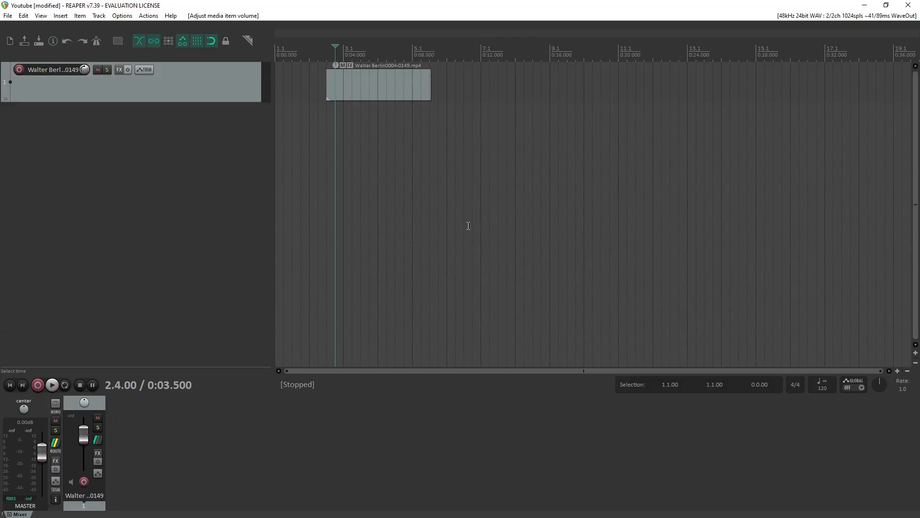
key(ctrl+shift+v)
drag(803, 94, 684, 49)
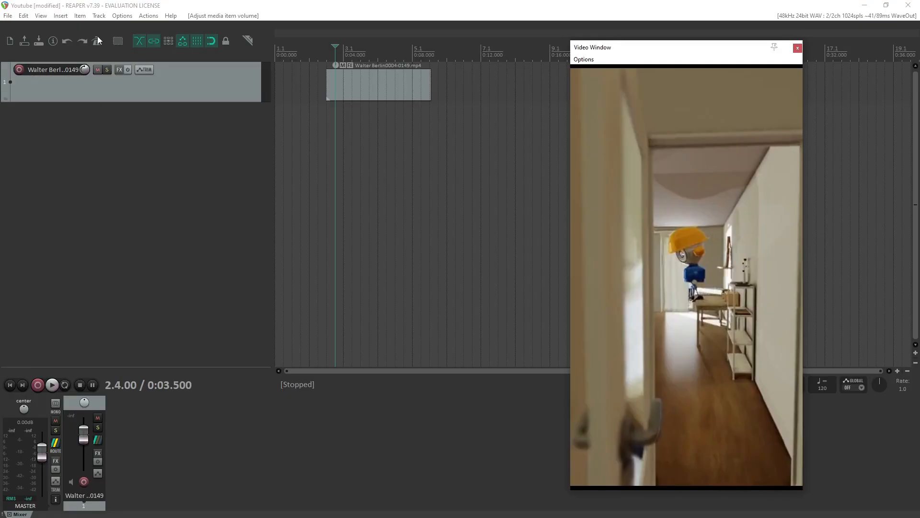
Browse the available plugin categories and instruments for the video track's FX chain, and close the FX windows without adding anything.
click(119, 70)
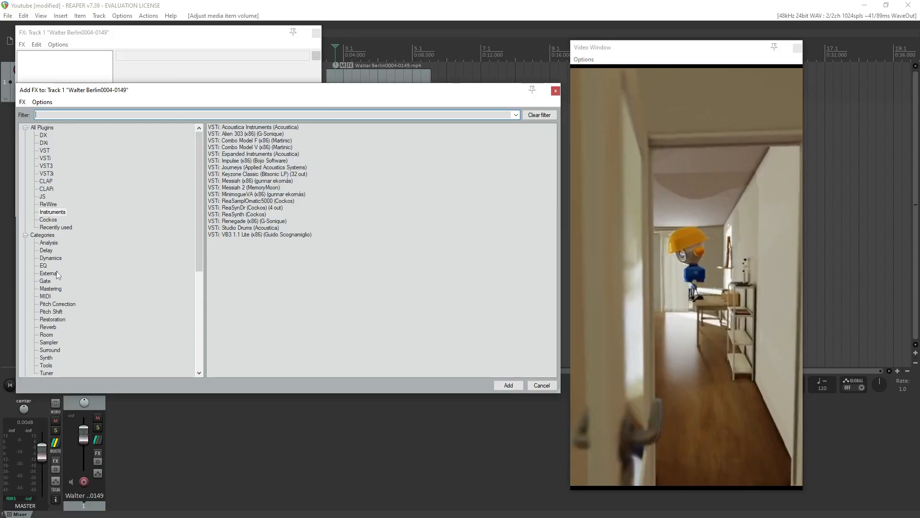
scroll(69, 326, down, 3)
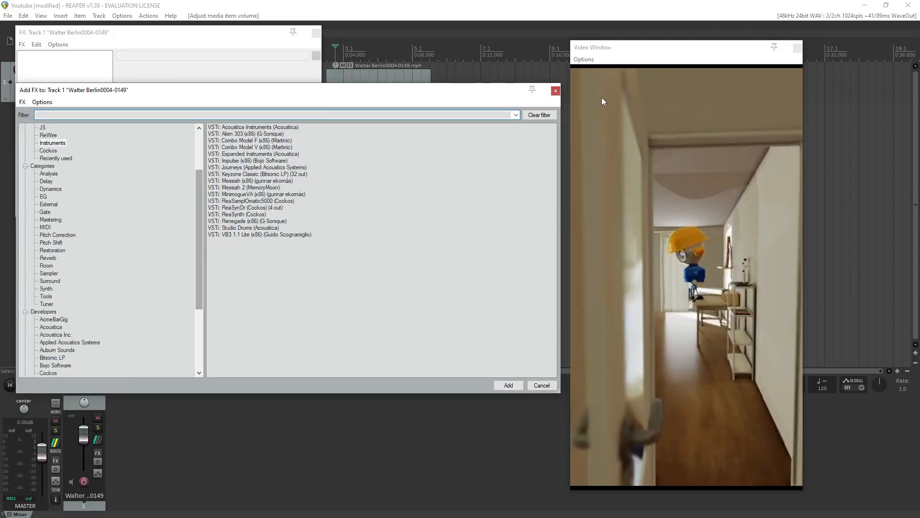
click(556, 92)
click(316, 33)
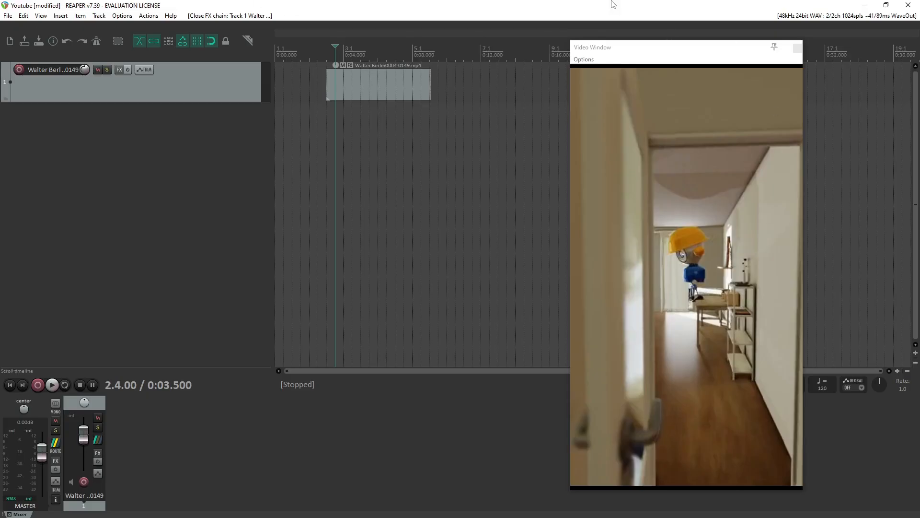
Save the Youtube project and reposition the Video Window over the empty part of the timeline.
drag(645, 54, 616, 58)
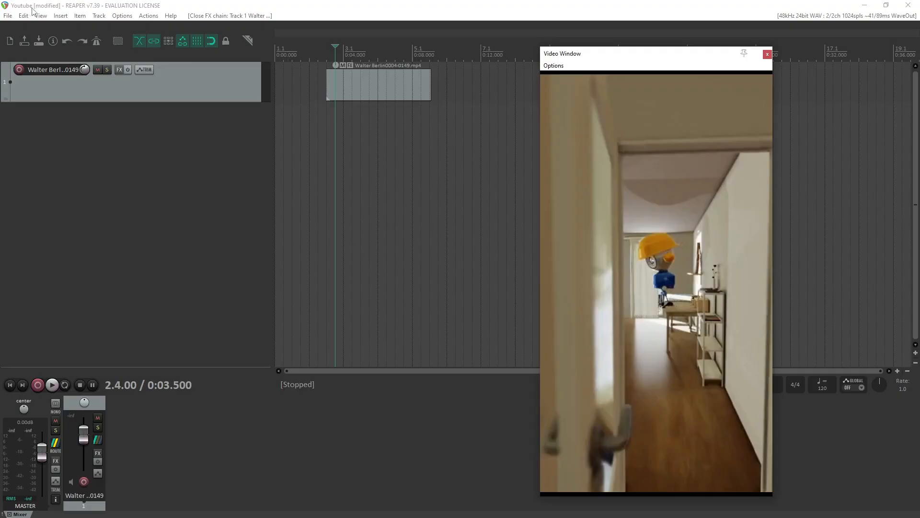
click(218, 191)
key(ctrl+s)
drag(619, 58, 631, 56)
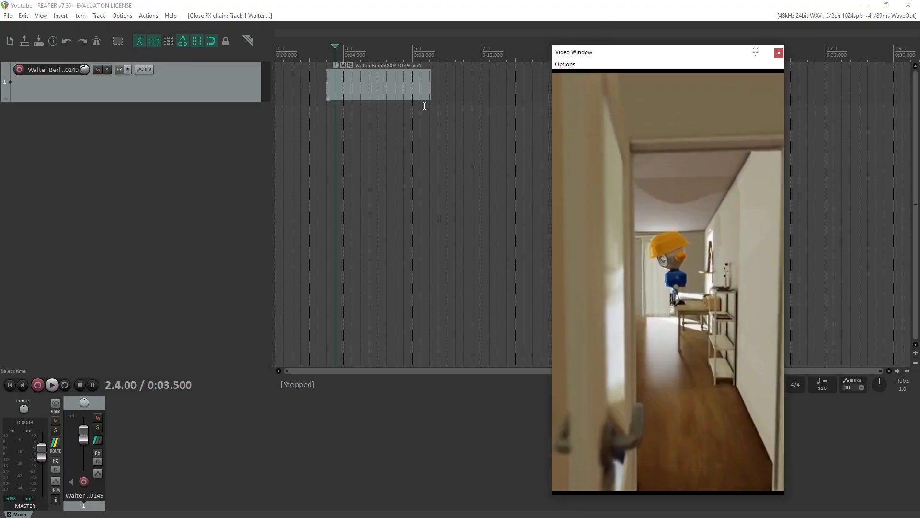
Play the clip from 3.5 seconds, stop it, and place the edit cursor at about 3.3 seconds, where the door opens.
key(space)
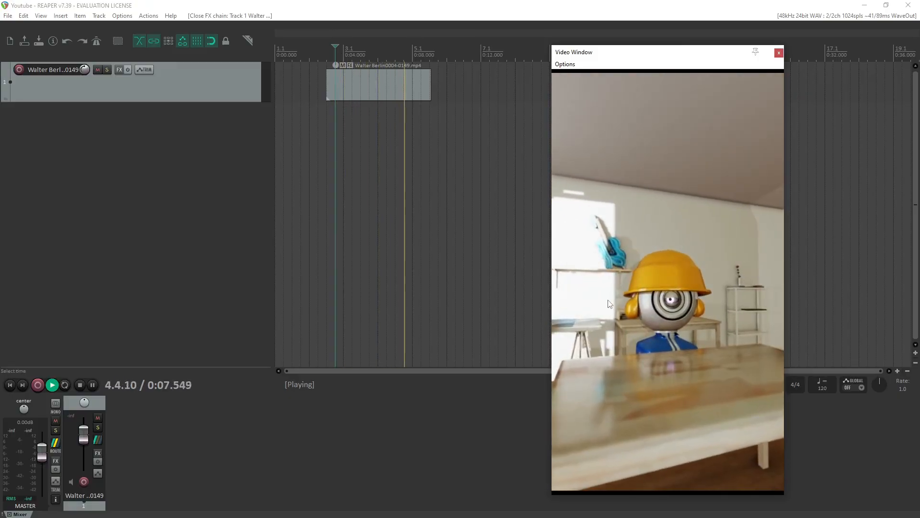
key(space)
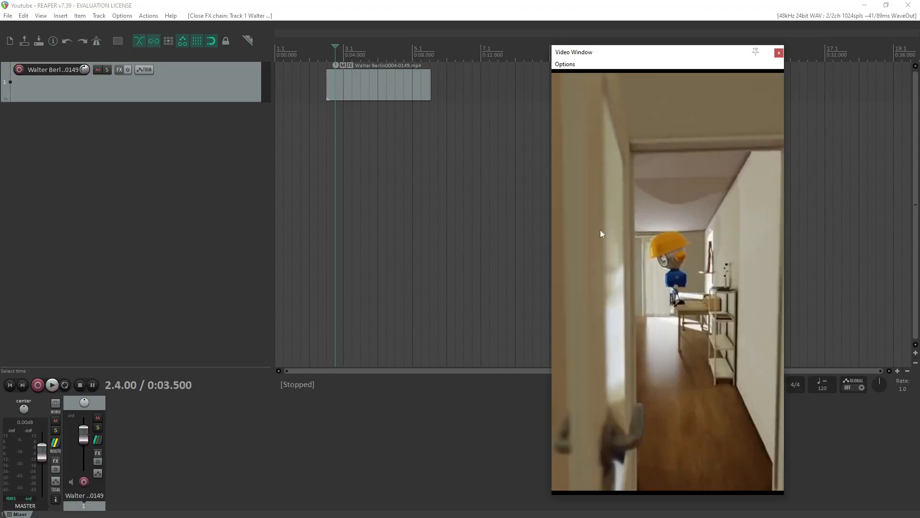
scroll(432, 174, up, 2)
click(422, 175)
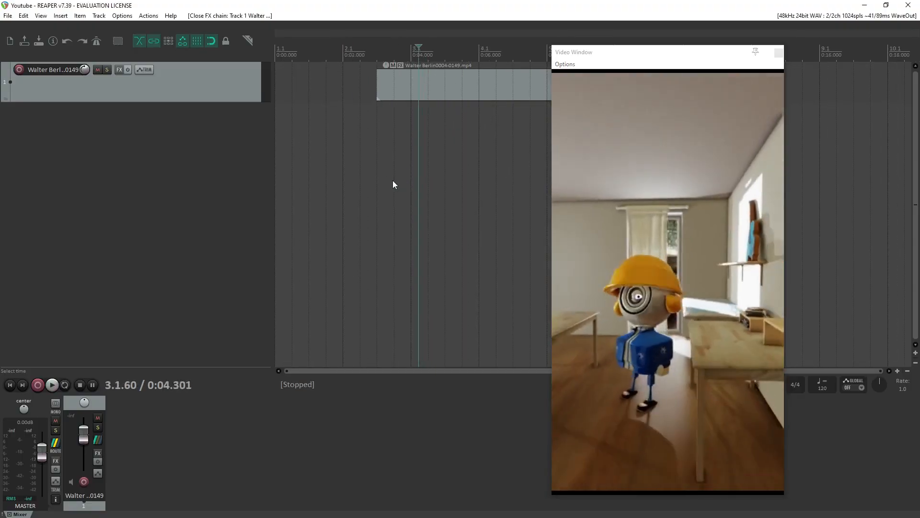
click(389, 180)
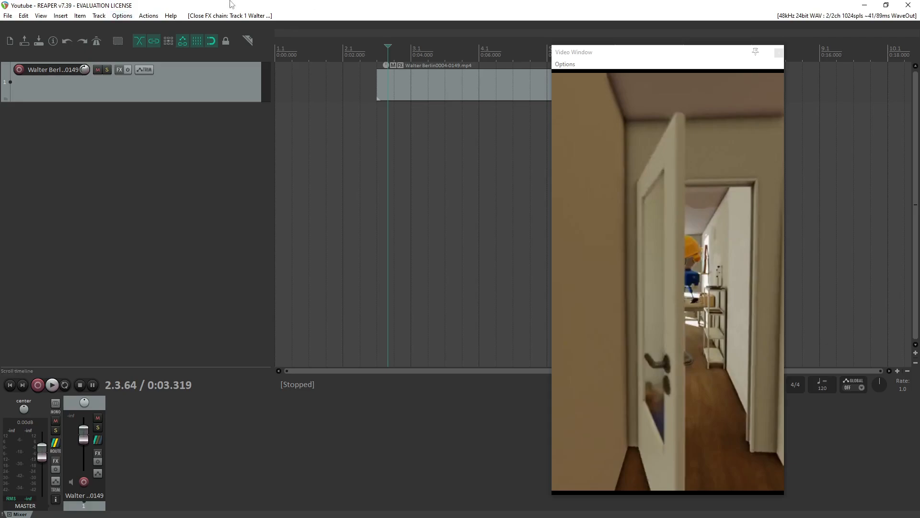
Select Microsoft Sound Mapper as the output device in the audio device preferences and move the window away from the tracks.
click(126, 16)
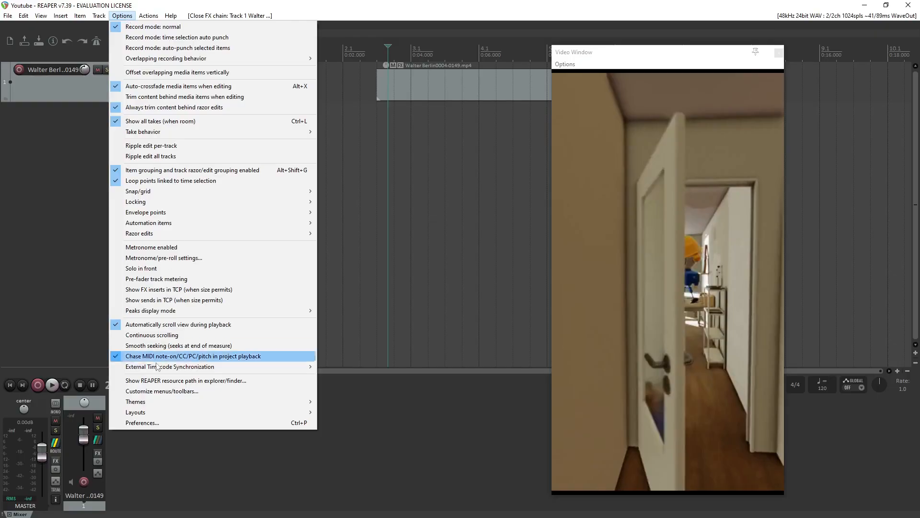
click(167, 423)
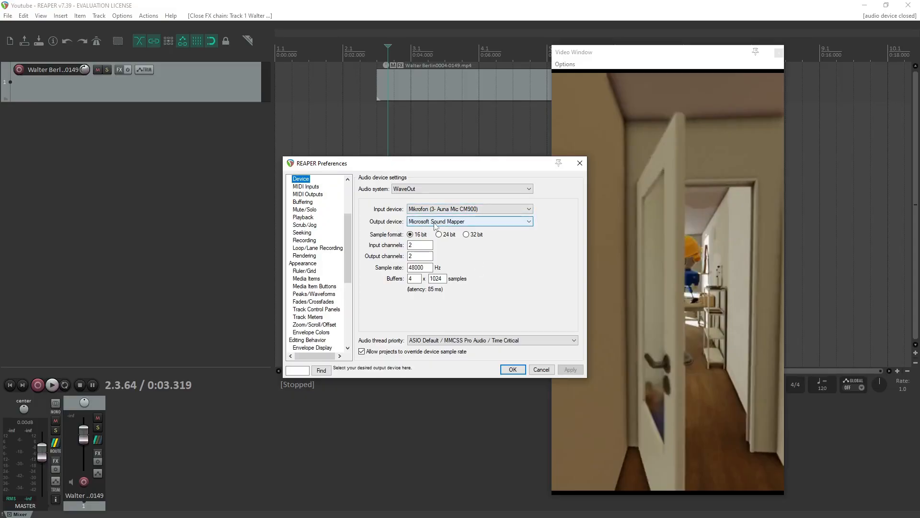
click(477, 222)
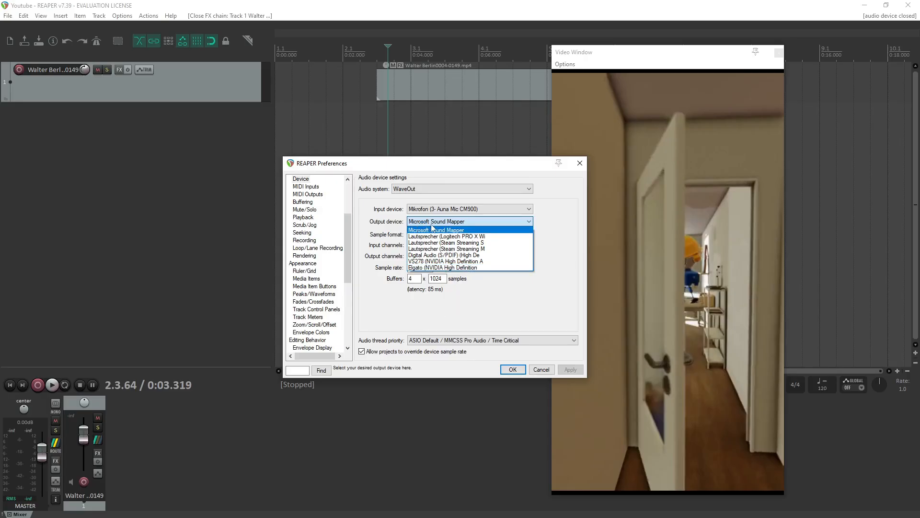
click(455, 229)
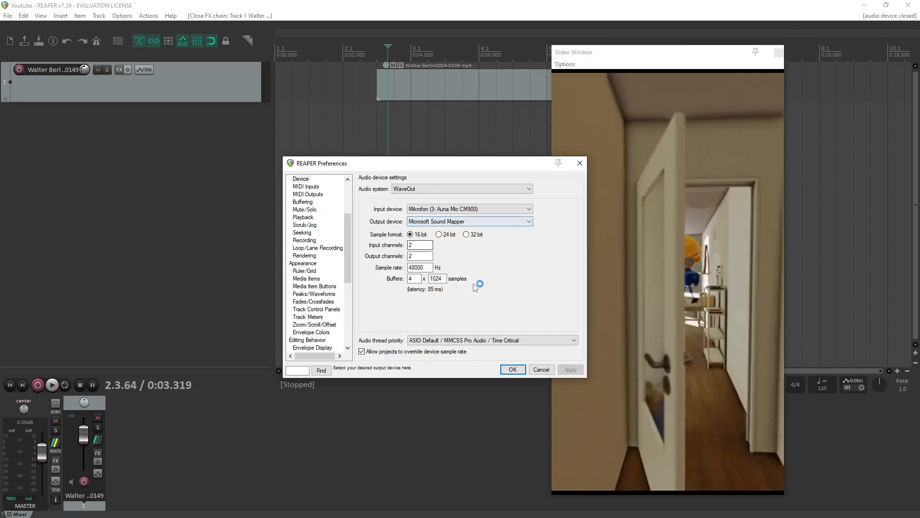
click(432, 278)
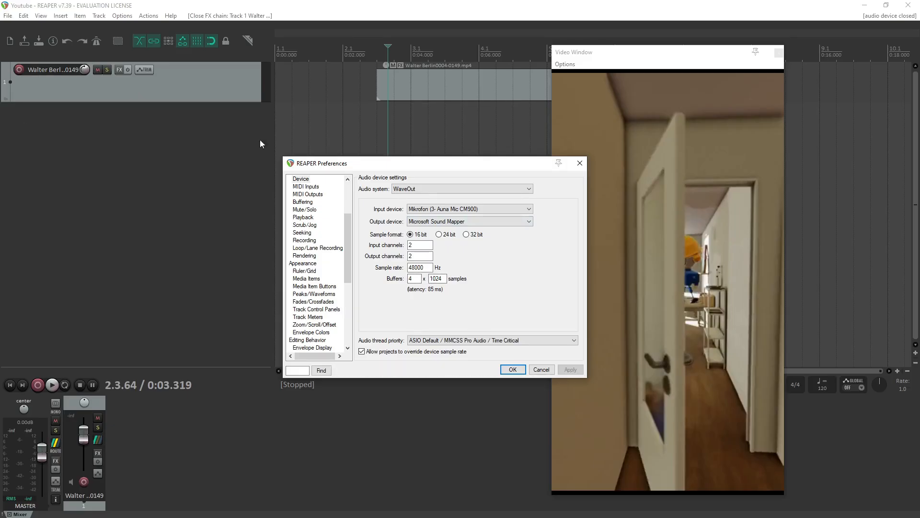
drag(494, 163, 521, 181)
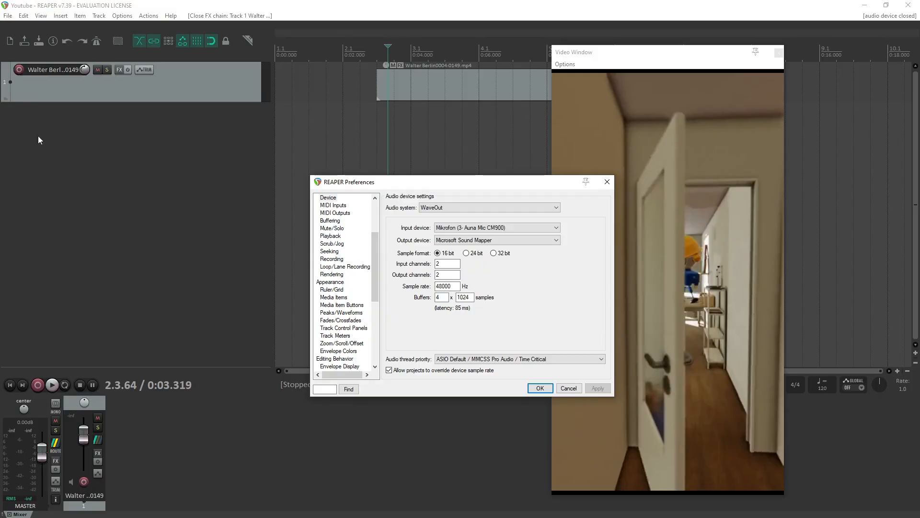
Insert a new track below the video track and arm it for recording.
click(65, 156)
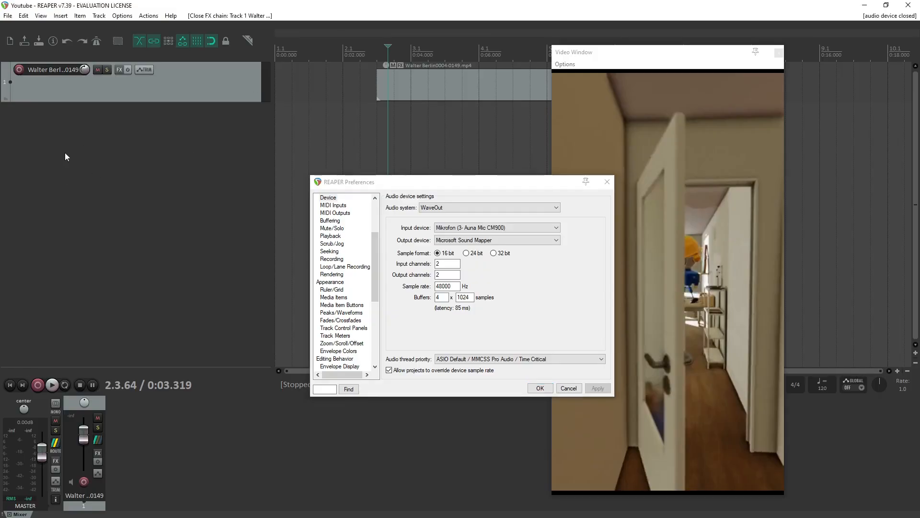
right_click(66, 156)
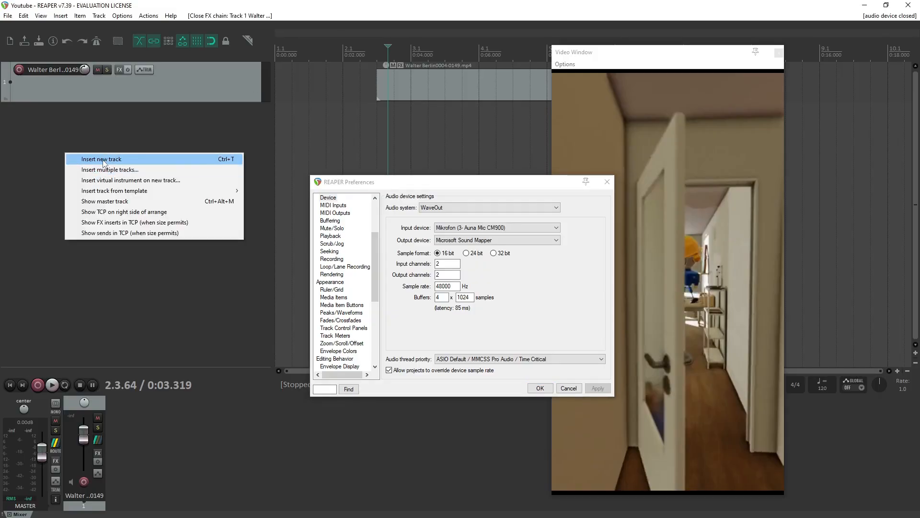
click(119, 159)
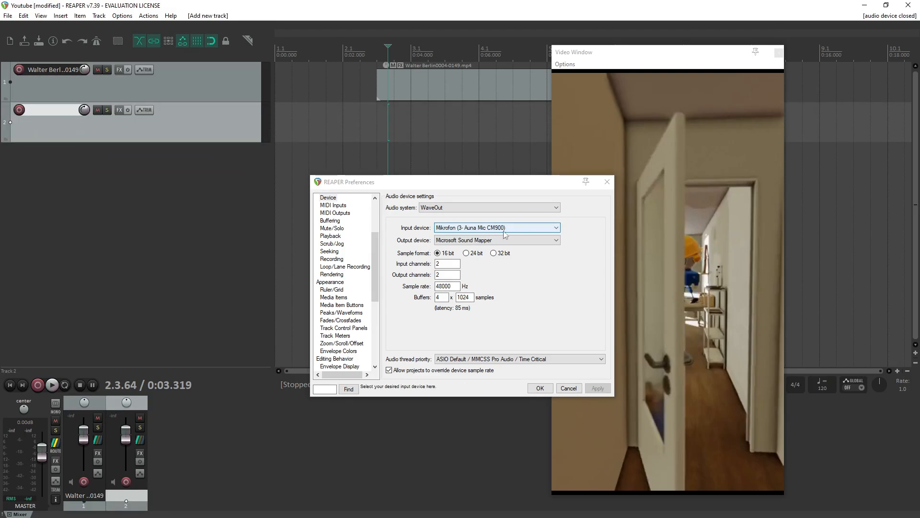
click(20, 110)
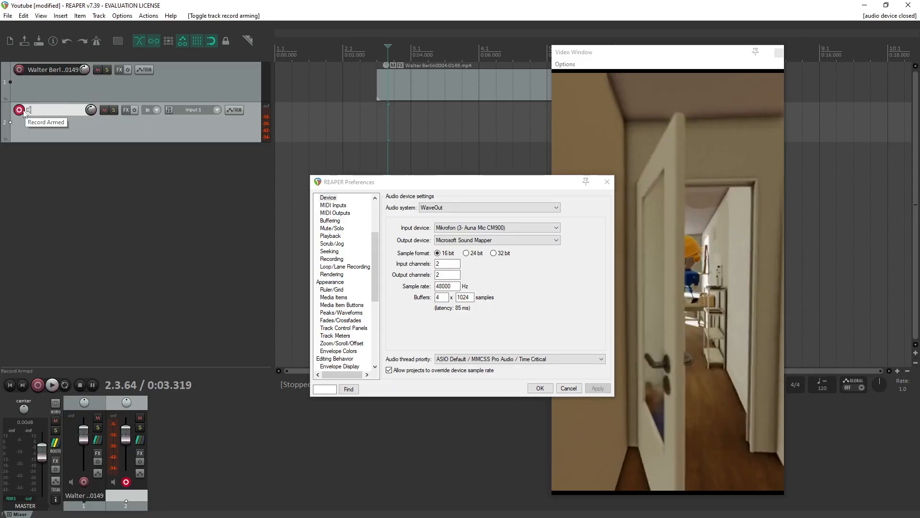
Cycle track 2's record monitoring back to on and accept the audio device preferences.
click(30, 110)
click(30, 111)
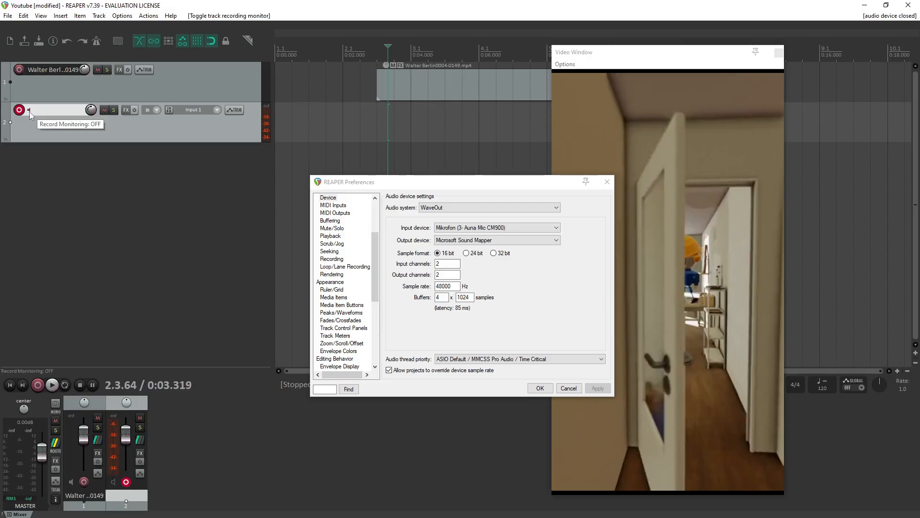
click(29, 112)
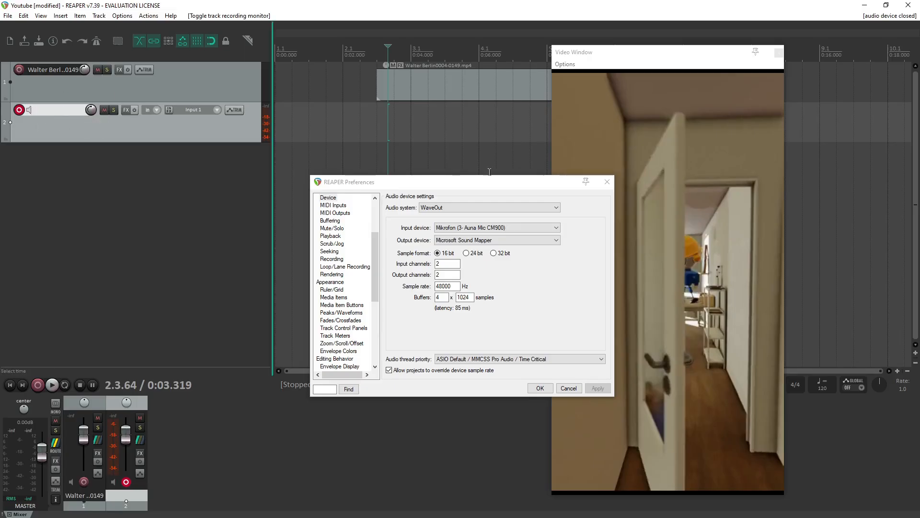
click(549, 390)
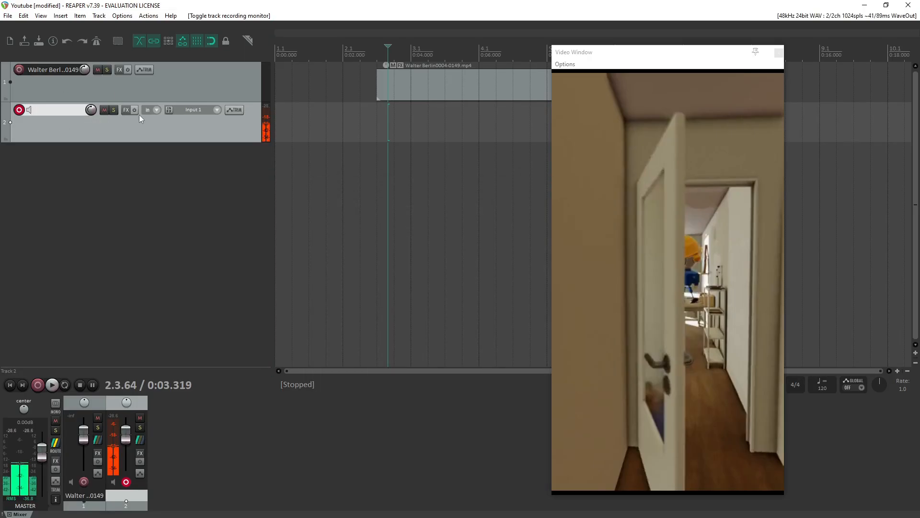
Disarm and re-arm track 2, and cycle through its record monitoring modes, leaving monitoring off.
click(19, 110)
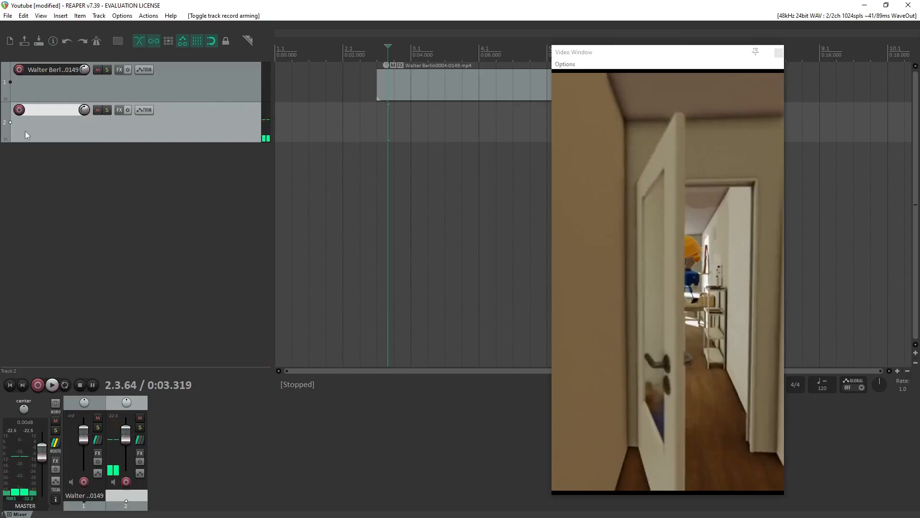
click(19, 110)
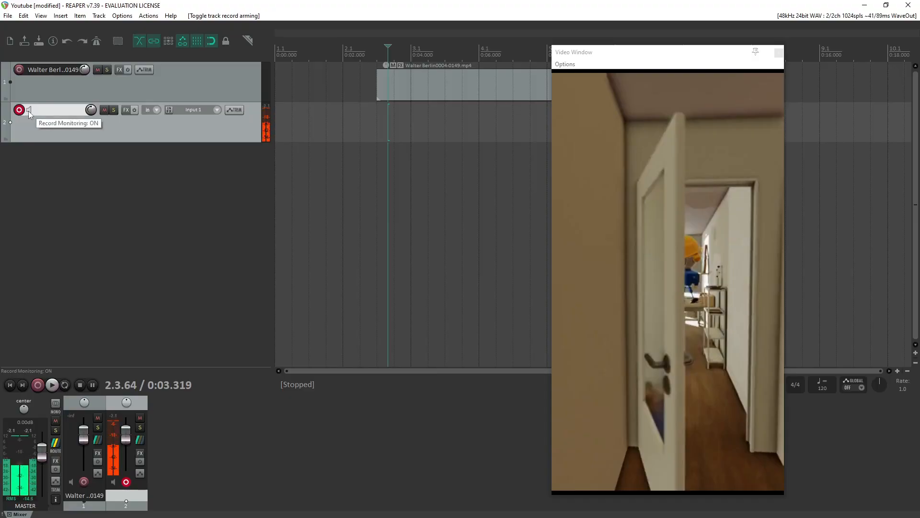
click(29, 112)
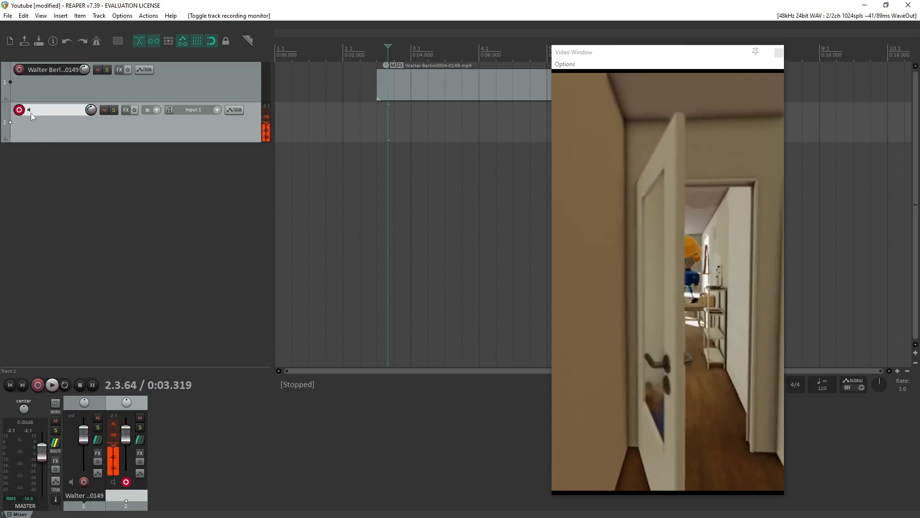
click(30, 111)
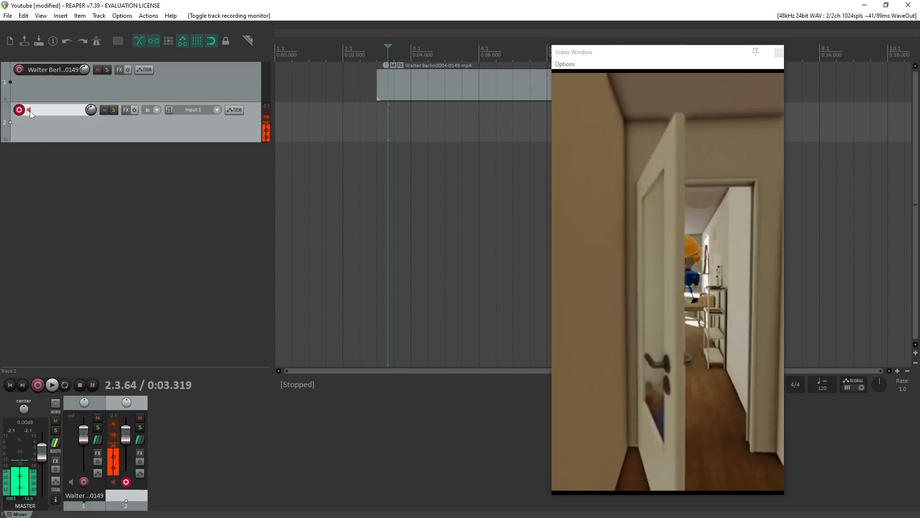
click(30, 112)
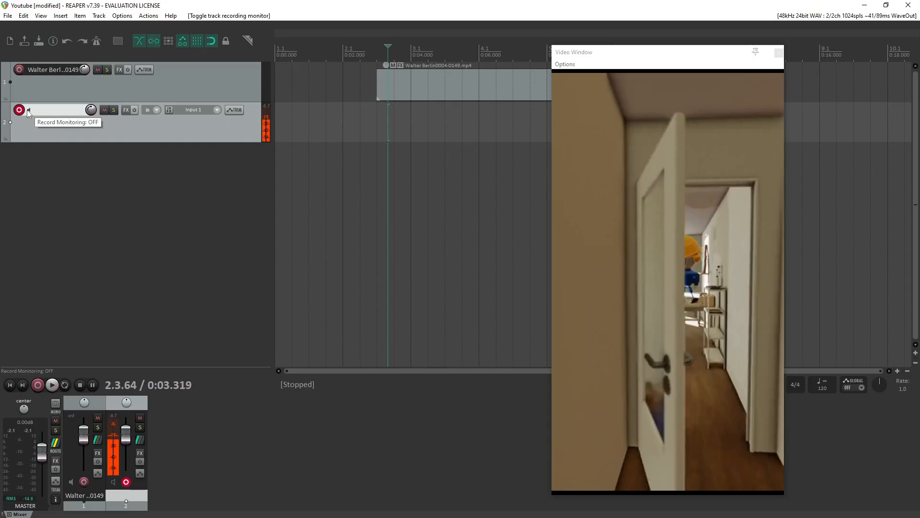
click(29, 111)
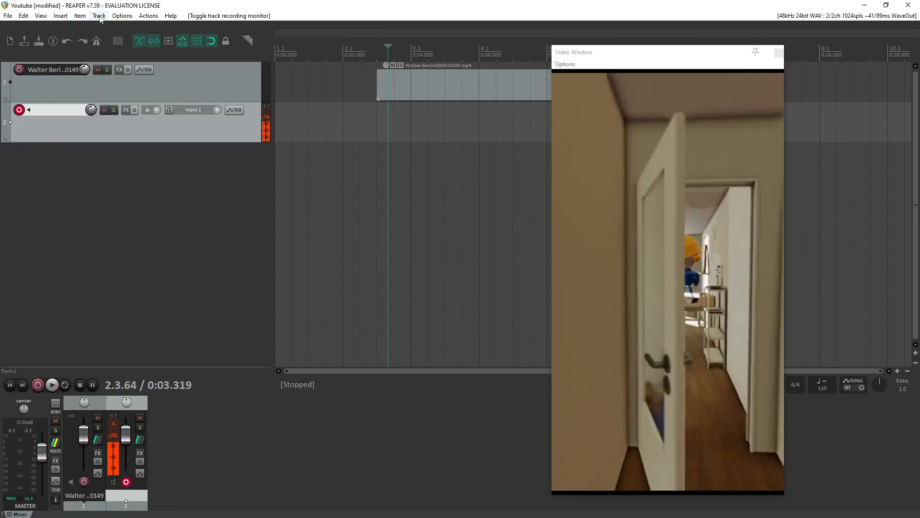
Re-enter 48000 Hz as the sample rate in the audio device preferences and accept the settings.
click(123, 16)
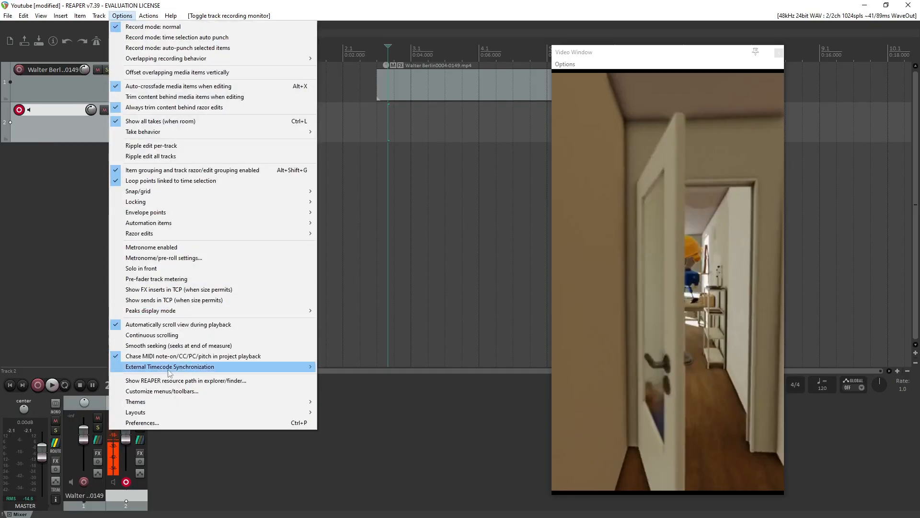
click(156, 422)
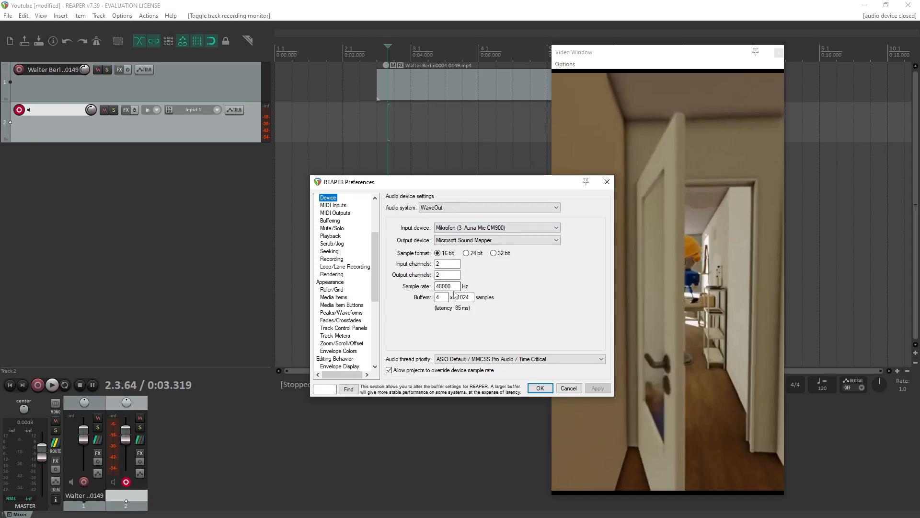
double_click(437, 286)
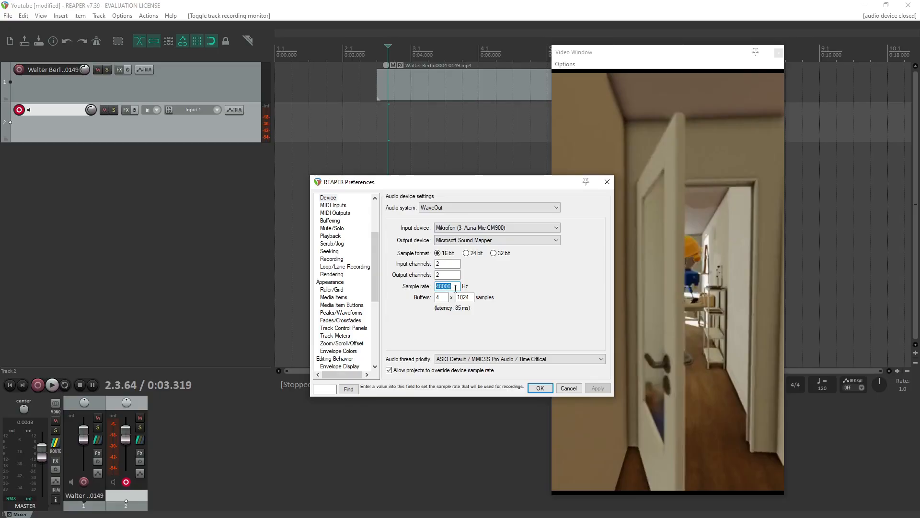
click(454, 286)
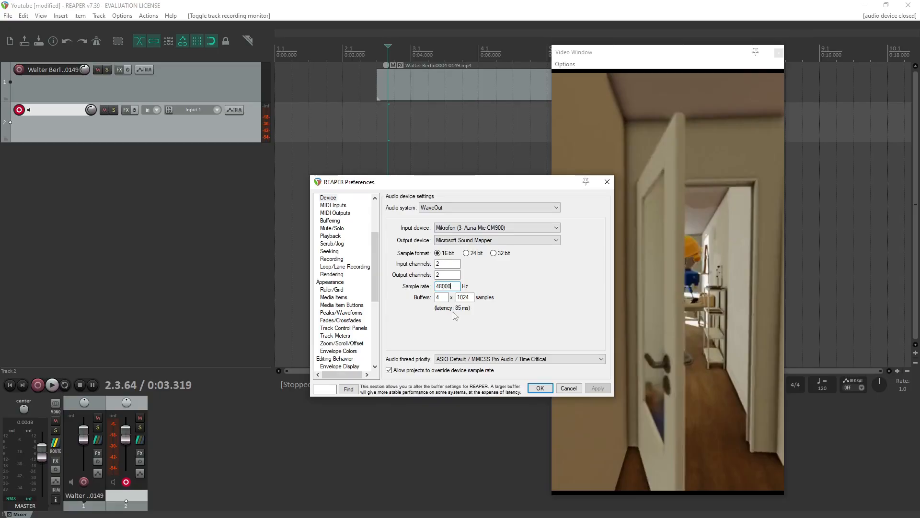
drag(453, 286, 442, 288)
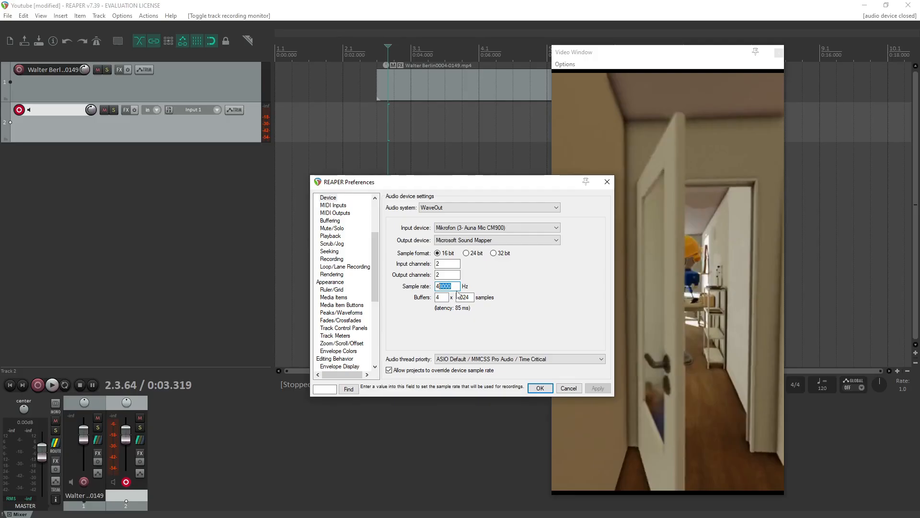
text(0000)
key(BackSpace)
key(BackSpace)
key(BackSpace)
key(BackSpace)
text(8000)
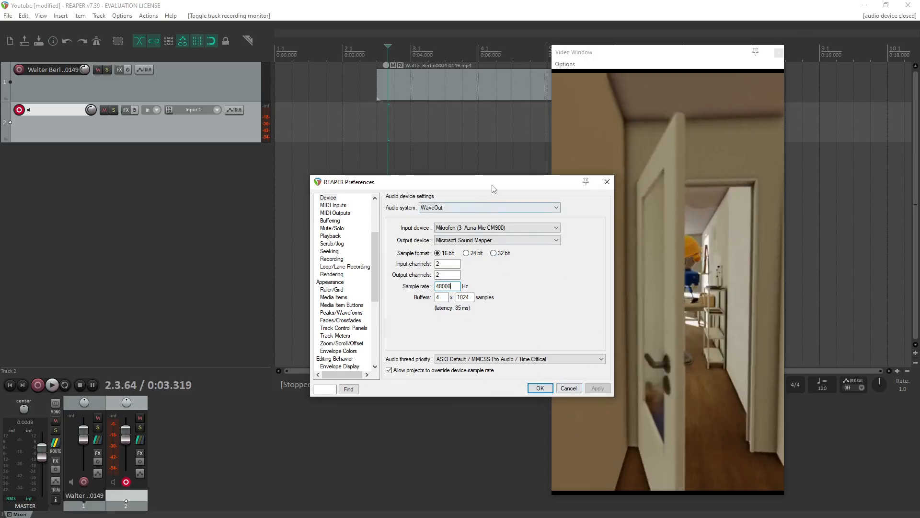
drag(492, 184, 419, 171)
click(467, 375)
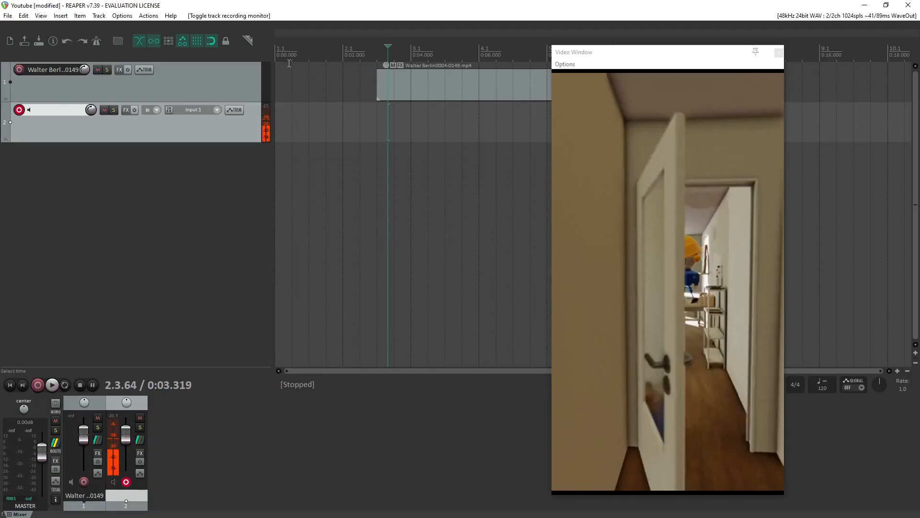
Open the action list, widen it to browse the available actions, and close it.
click(148, 15)
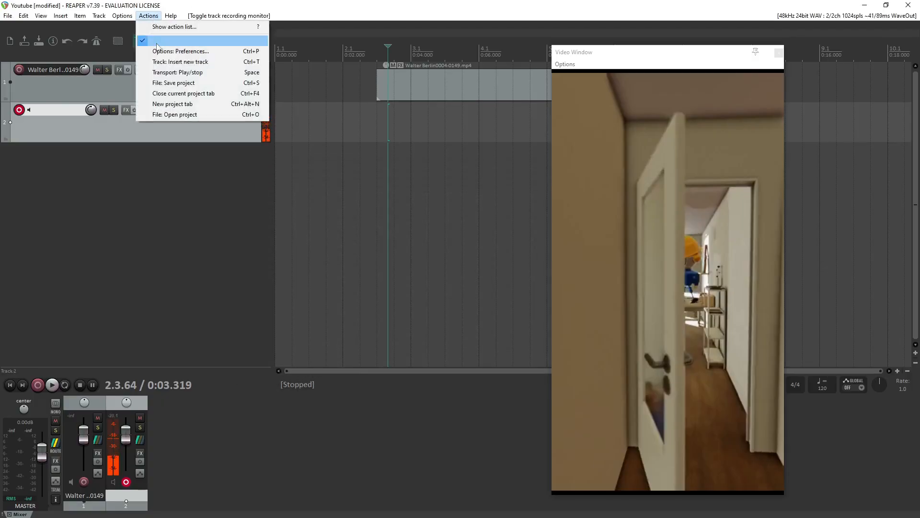
click(188, 27)
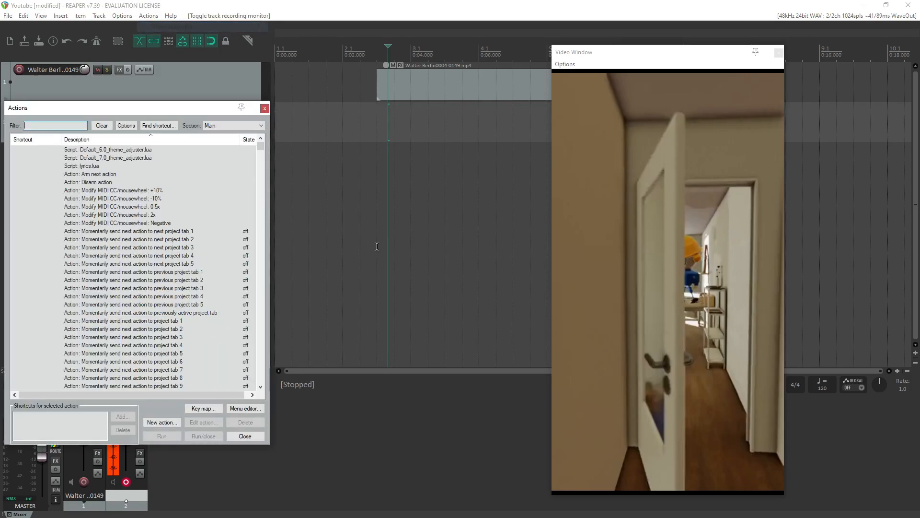
drag(147, 106, 452, 67)
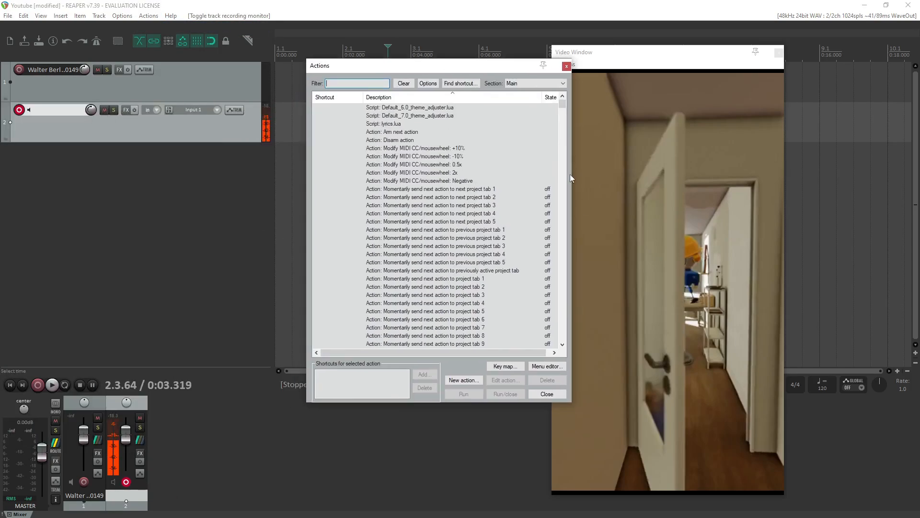
drag(571, 178, 707, 177)
scroll(463, 279, down, 12)
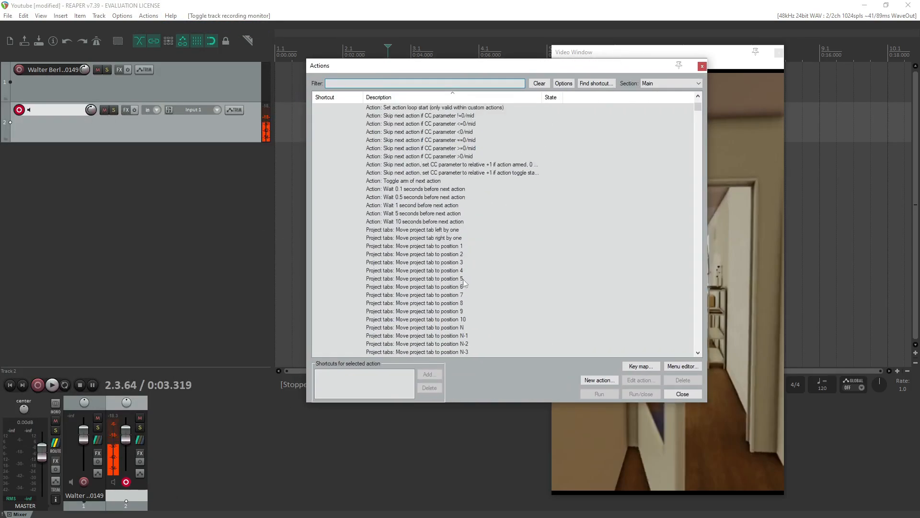
scroll(463, 279, down, 15)
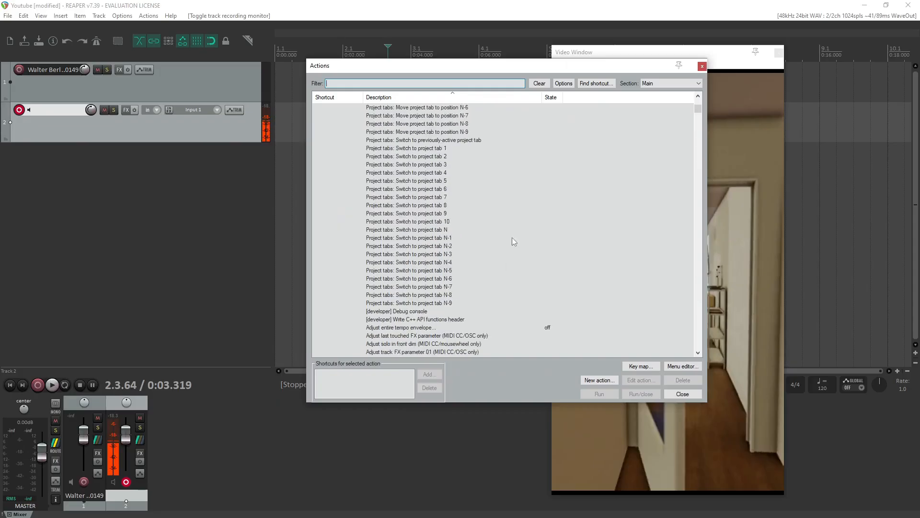
click(702, 67)
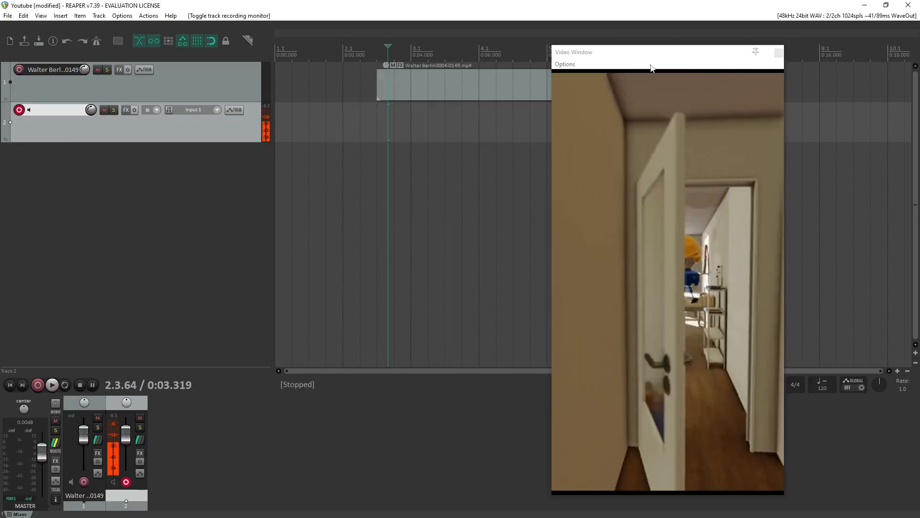
Delete the video clip from track 1 and undo the deletion.
click(412, 55)
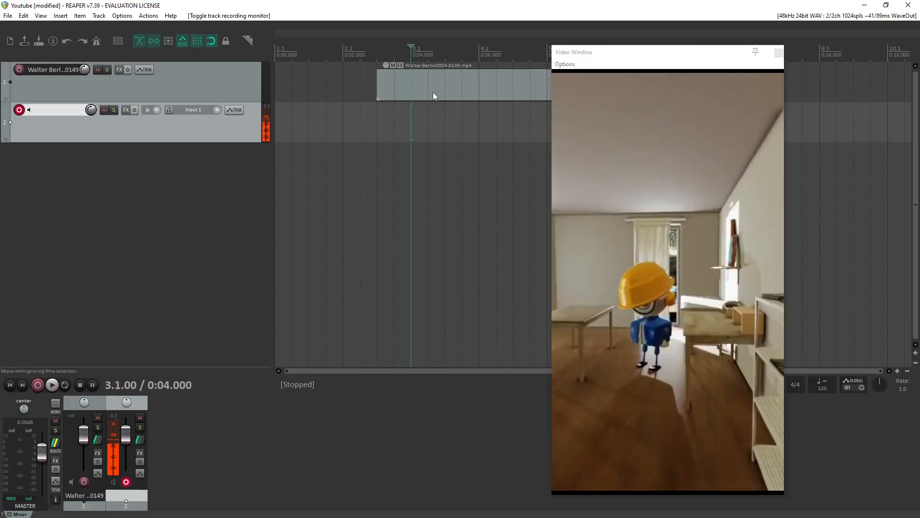
click(433, 92)
key(Delete)
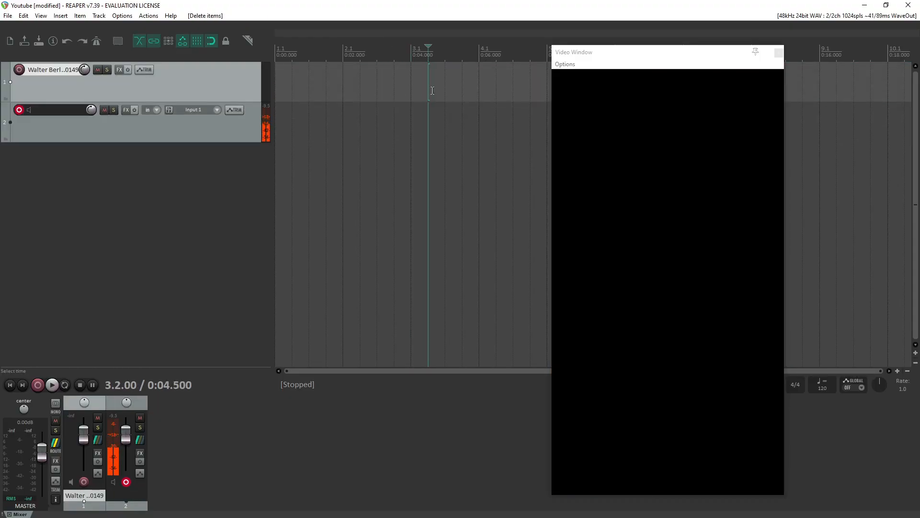
key(ctrl+z)
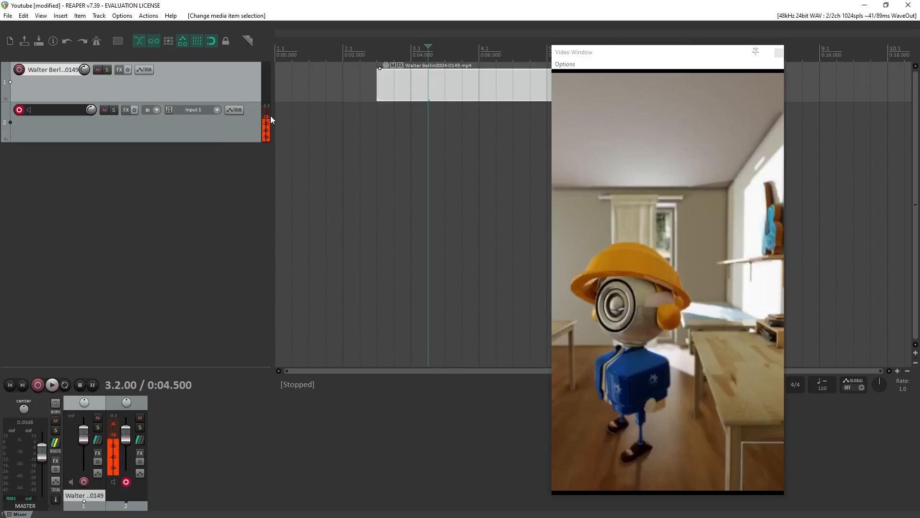
Move the video window clear of the clip and make a time selection from 0:03.000 to 0:05.000 over the clip's beginning.
drag(678, 58, 749, 63)
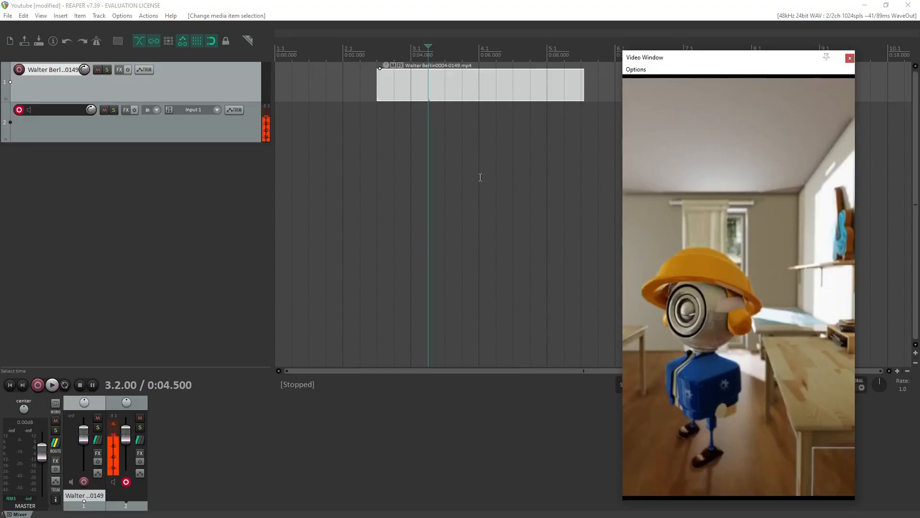
scroll(429, 264, up, 2)
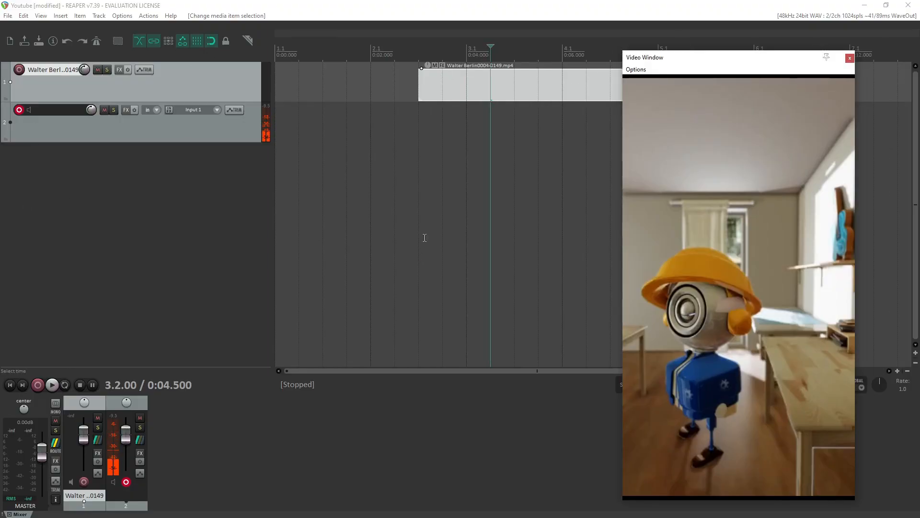
scroll(407, 236, down, 4)
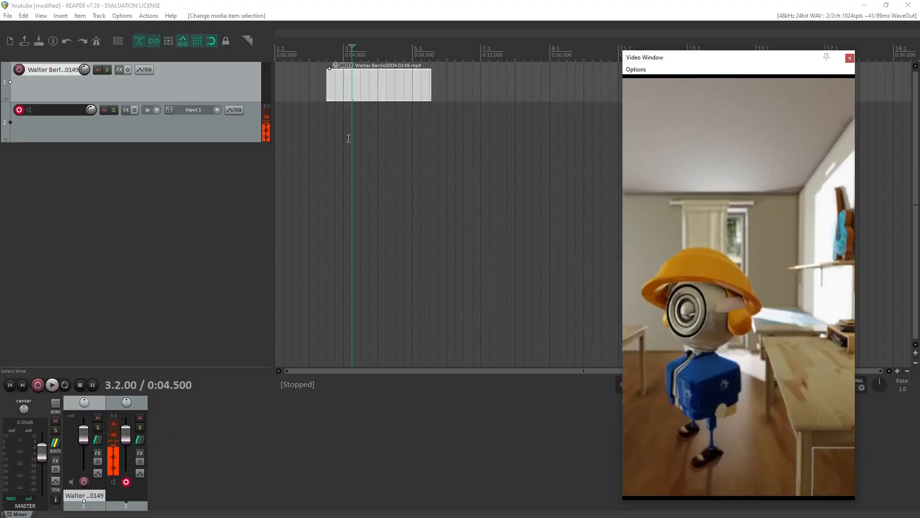
key(space)
key(space)
drag(361, 115, 327, 116)
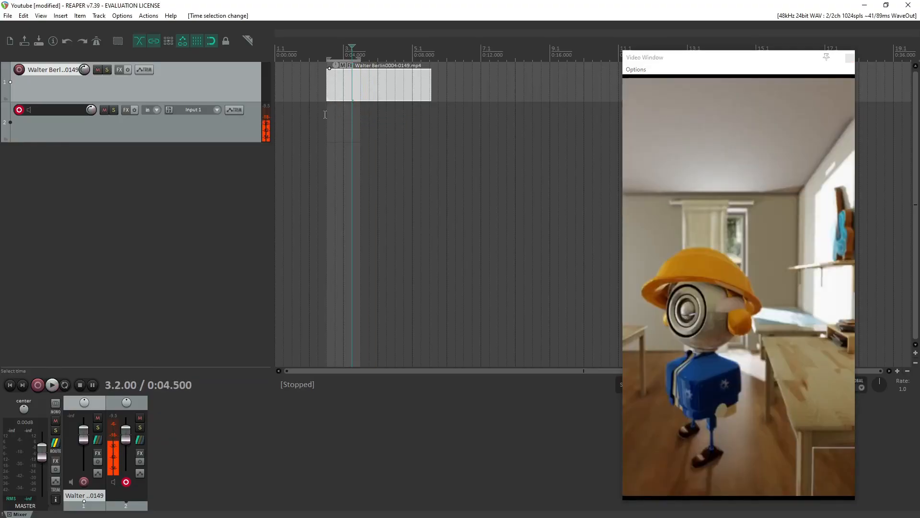
click(351, 112)
drag(354, 112, 341, 115)
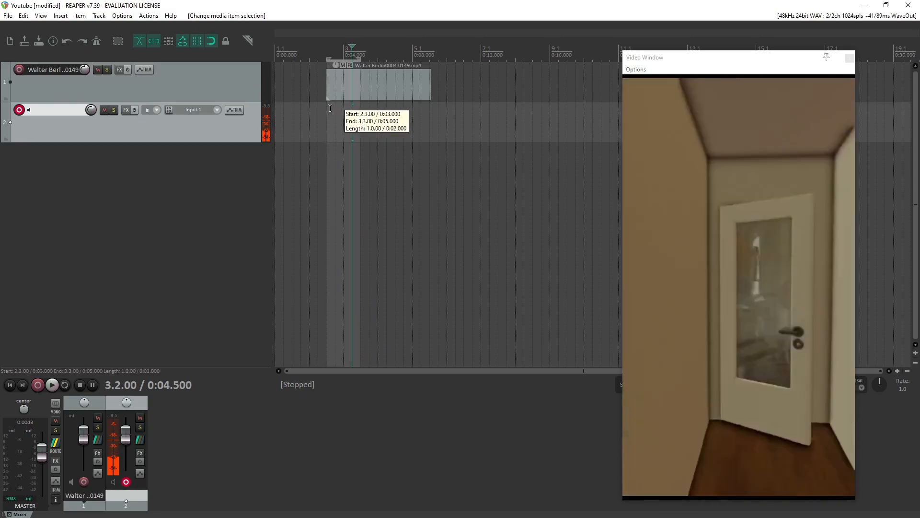
Examine the timeline around the video clip and time selection at different zoom levels and positions.
scroll(465, 138, up, 6)
scroll(468, 138, down, 3)
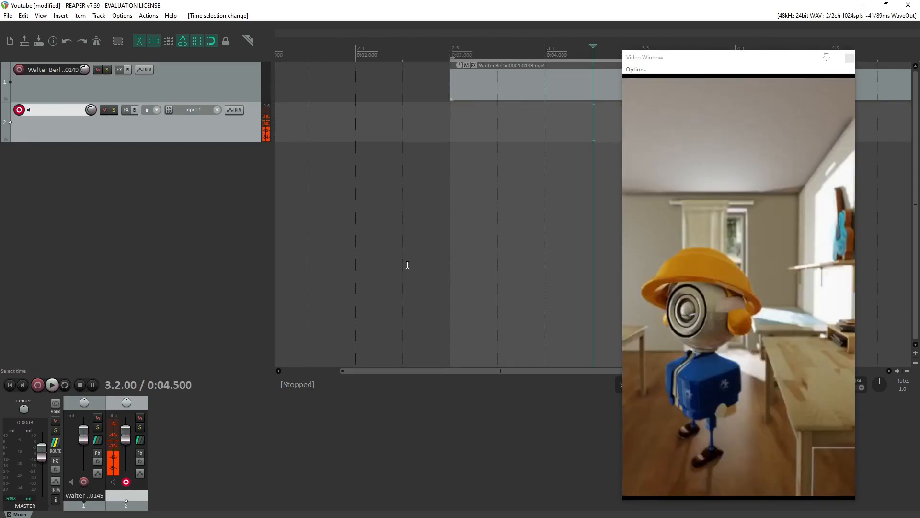
scroll(474, 281, left, 3)
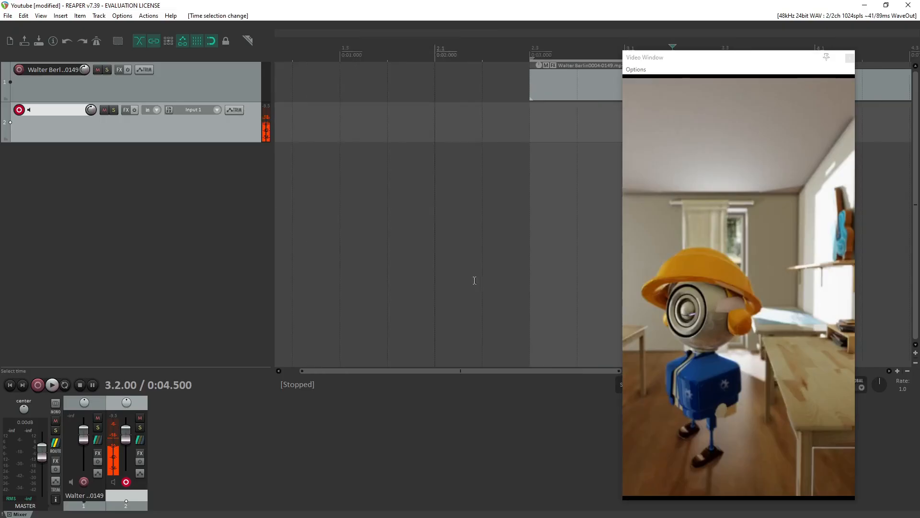
scroll(470, 281, right, 6)
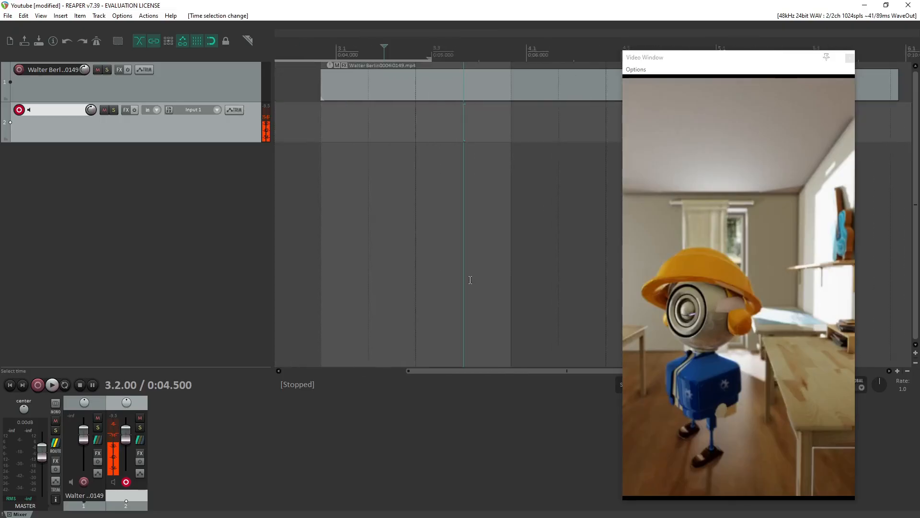
scroll(470, 280, left, 2)
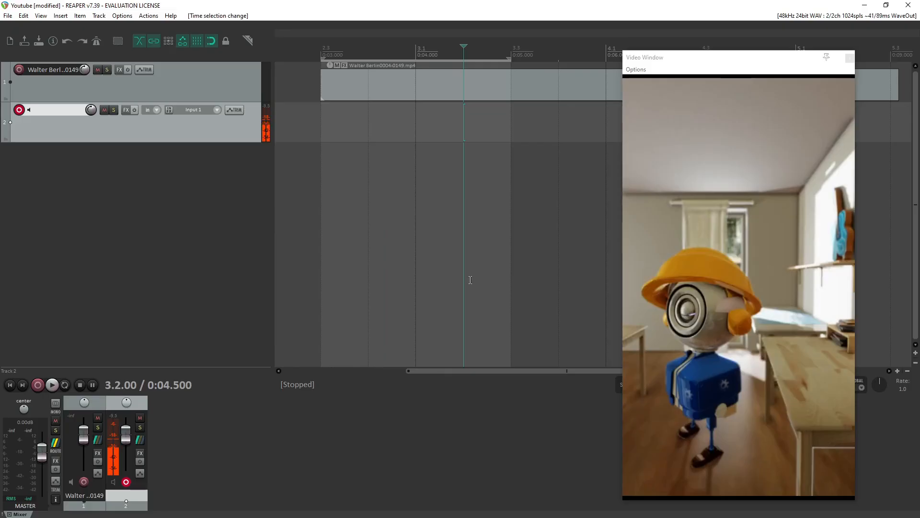
scroll(470, 280, down, 3)
scroll(471, 280, down, 3)
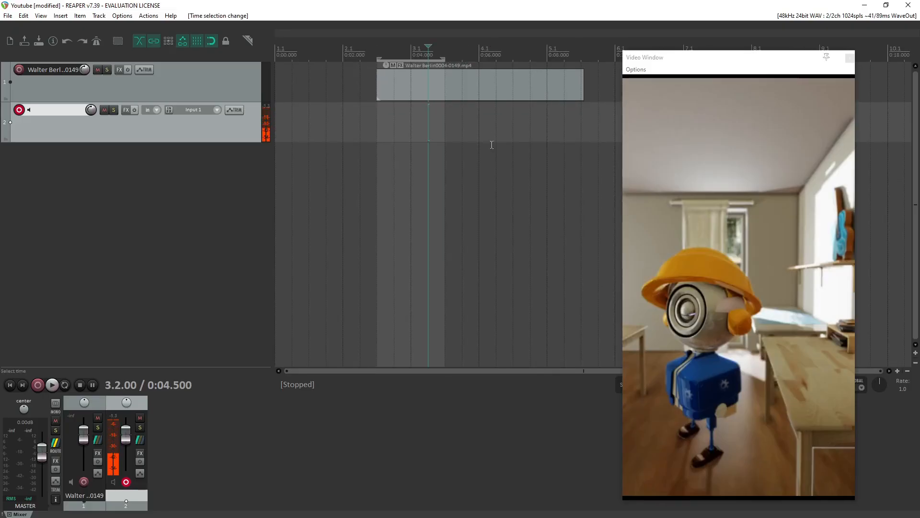
scroll(495, 165, right, 2)
scroll(495, 166, left, 2)
Loop playback of the time selection and, with snapping disabled, narrow it to about 0:03.4–0:04.6.
click(64, 386)
key(space)
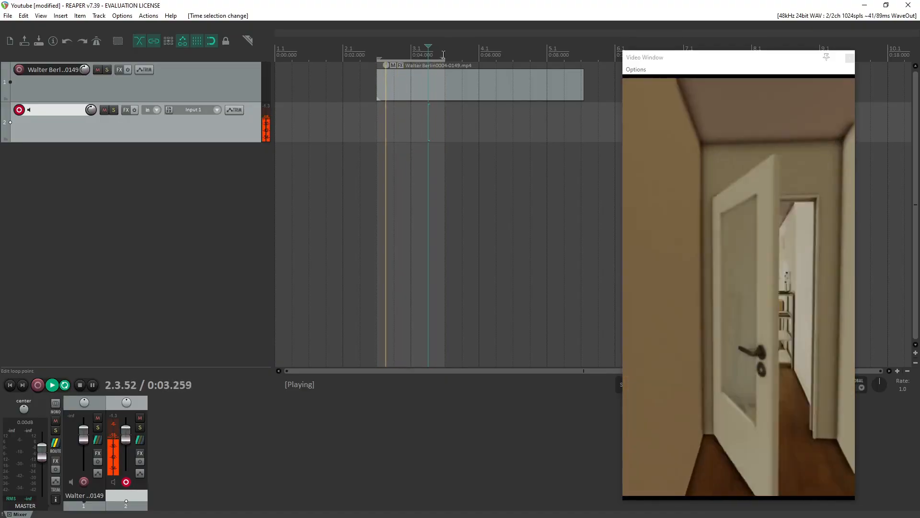
mouse_move(434, 57)
mouse_down()
mouse_move(447, 59)
mouse_move(430, 58)
mouse_up()
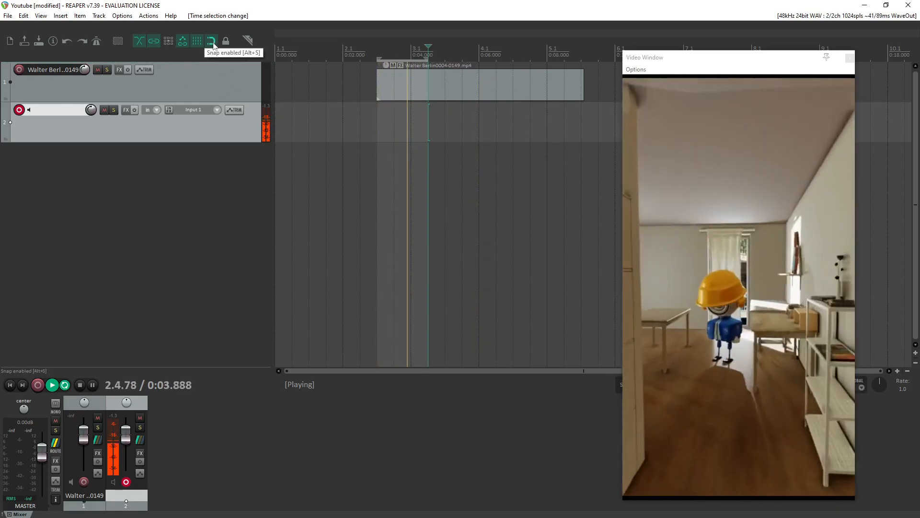
click(210, 42)
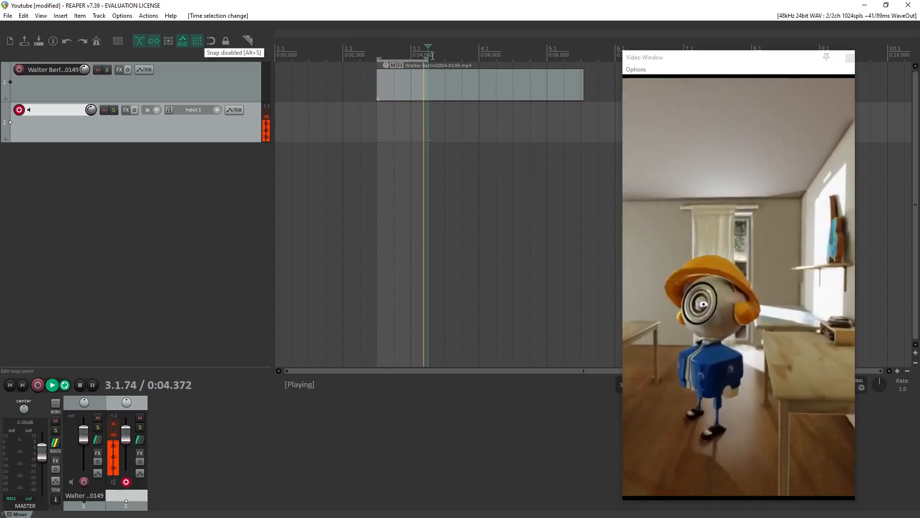
drag(428, 58, 393, 59)
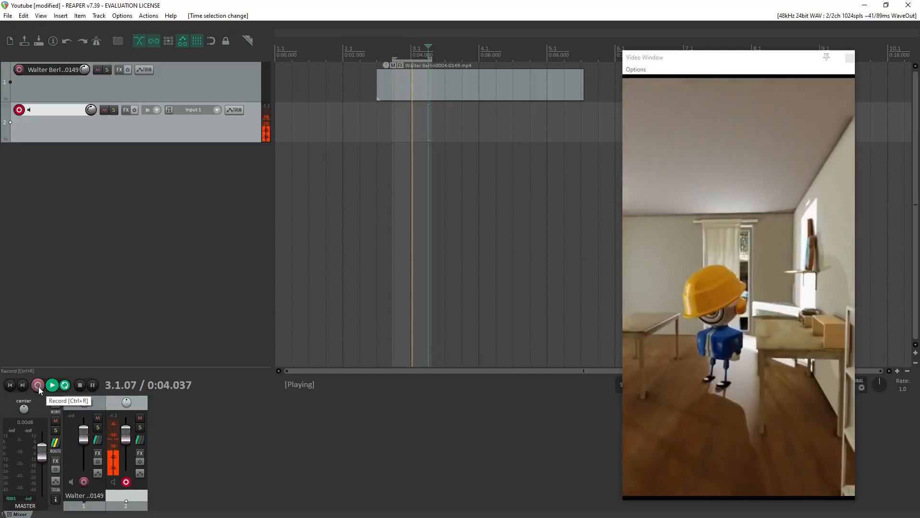
Record repeated takes on track 2 over the looped time selection and stop recording.
click(39, 386)
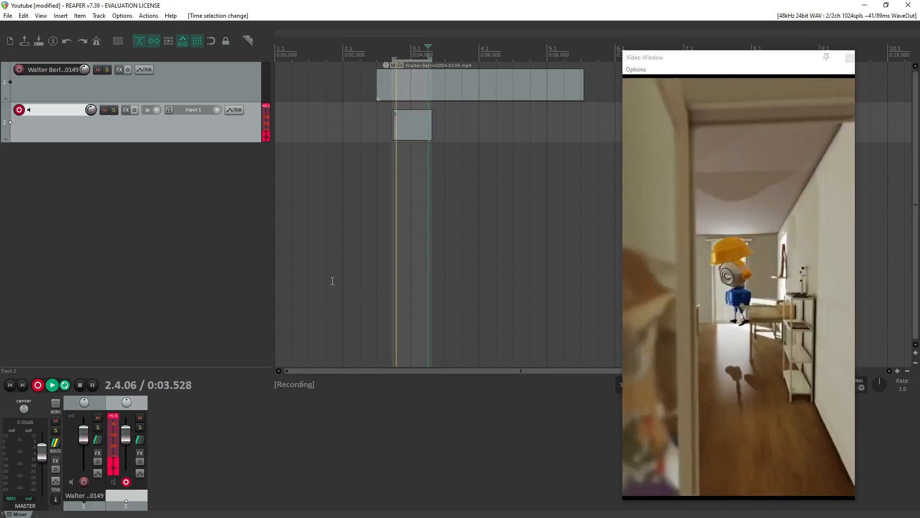
click(80, 384)
Place two copies of the recorded item further along track 2 and delete both copies.
drag(413, 138, 498, 136)
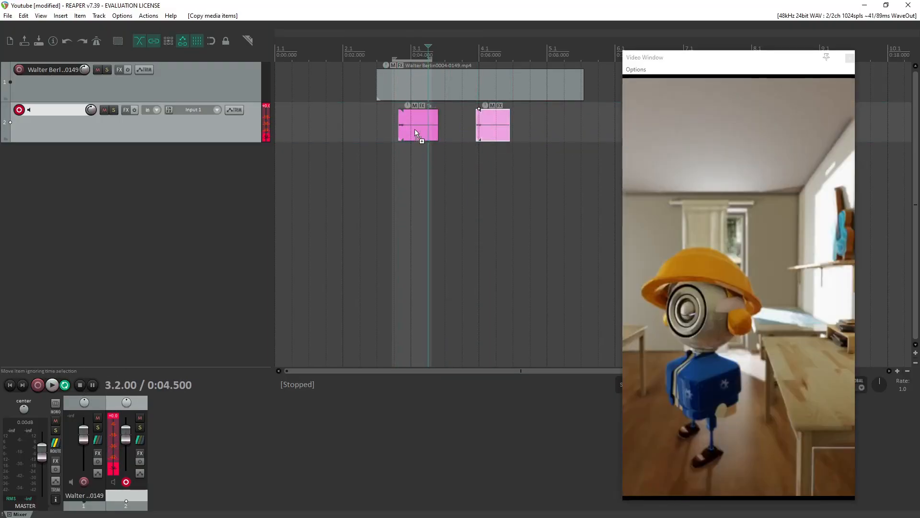
drag(421, 134, 535, 127)
click(516, 132)
click(534, 133)
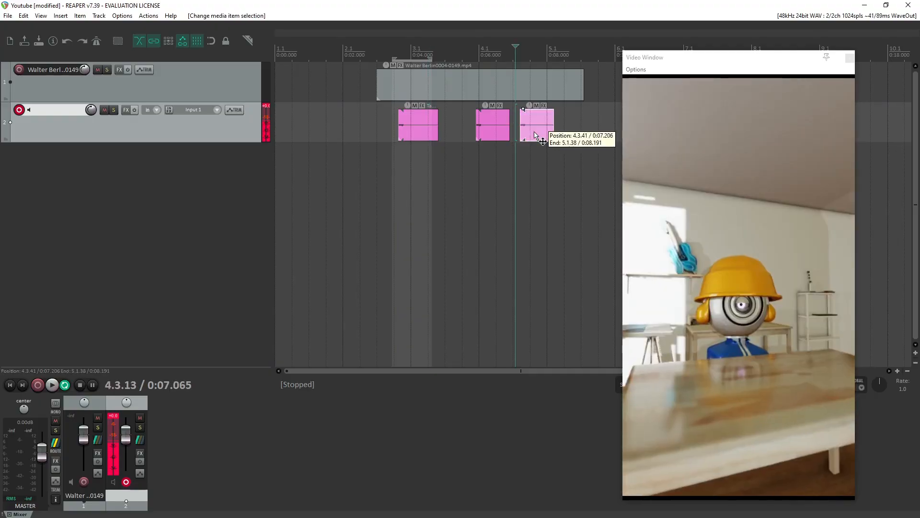
key(Delete)
click(499, 129)
key(Delete)
Move the recorded item back to the start of the time selection and enlarge track 2 to show its stacked takes.
drag(422, 128, 407, 136)
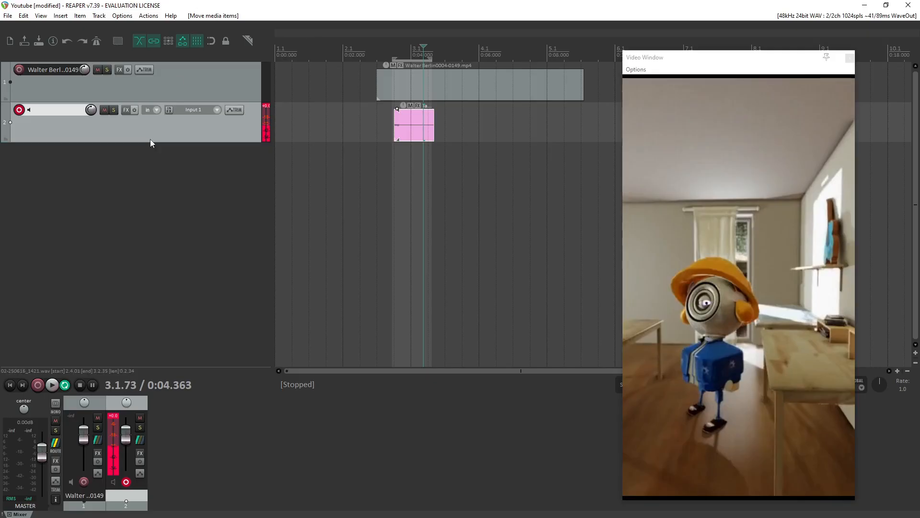
drag(207, 142, 194, 270)
click(409, 287)
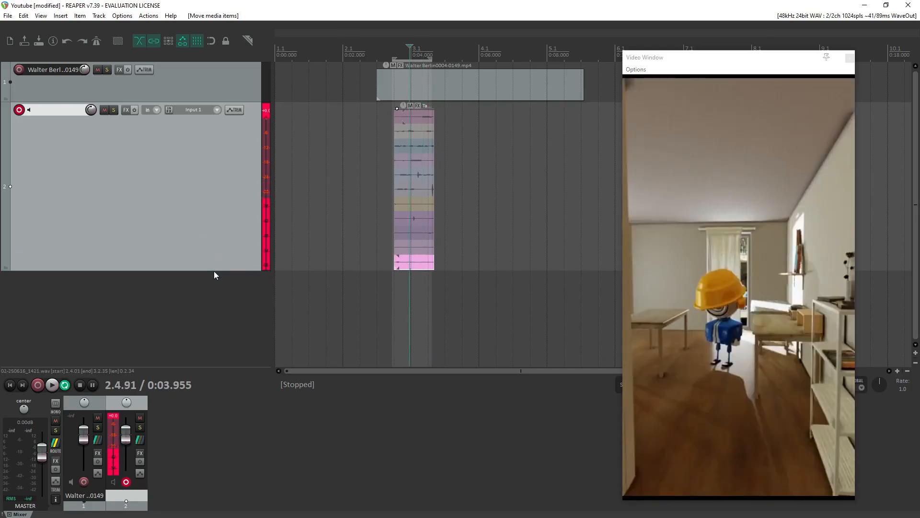
Make the top take of the recorded item active on track 2 and delete the whole item.
drag(214, 271, 214, 267)
click(416, 243)
drag(419, 230, 420, 117)
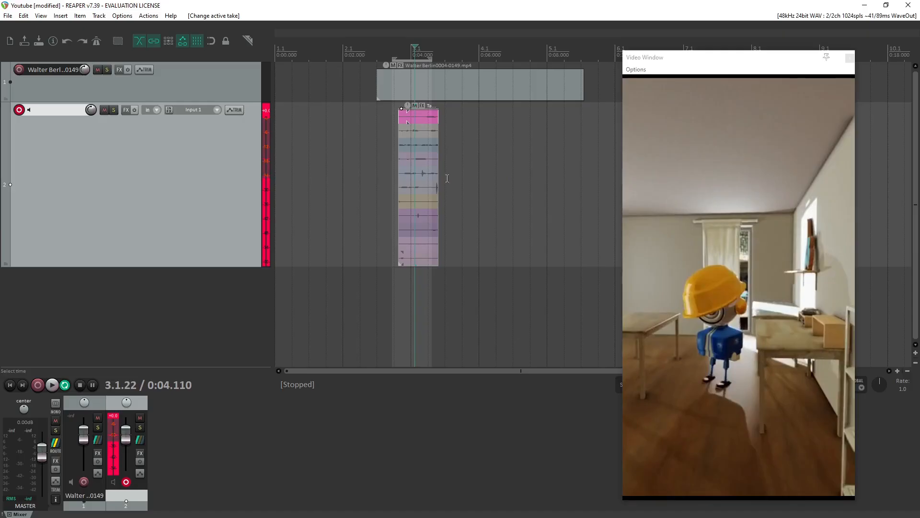
click(422, 119)
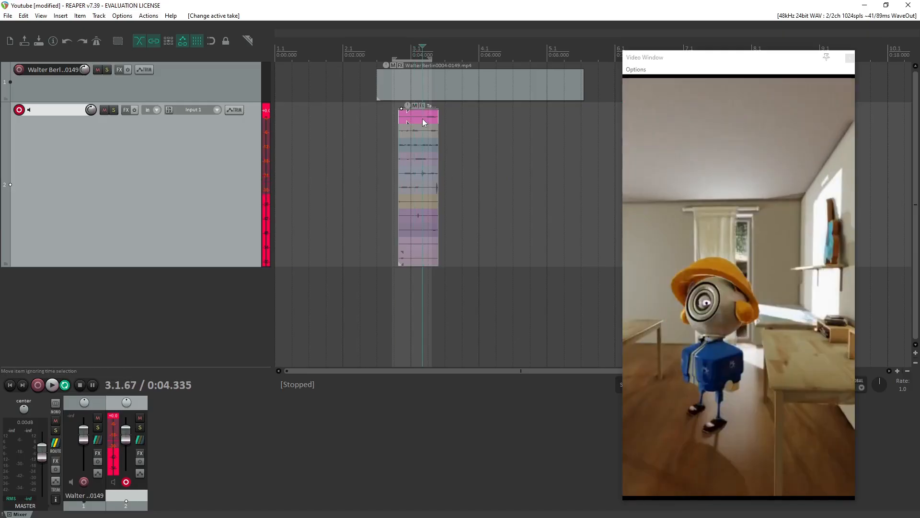
key(Delete)
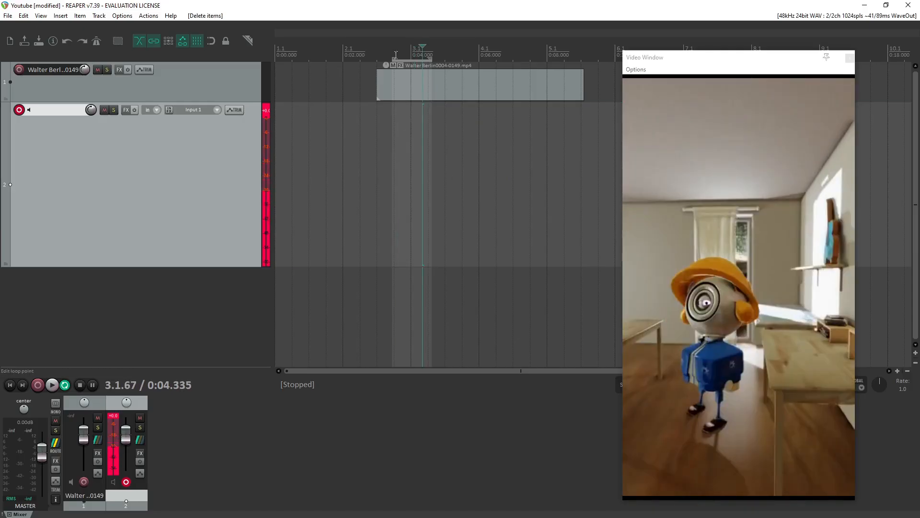
Widen the time selection to span from the start of the video clip to about 0:05.2.
click(394, 51)
drag(429, 54, 451, 55)
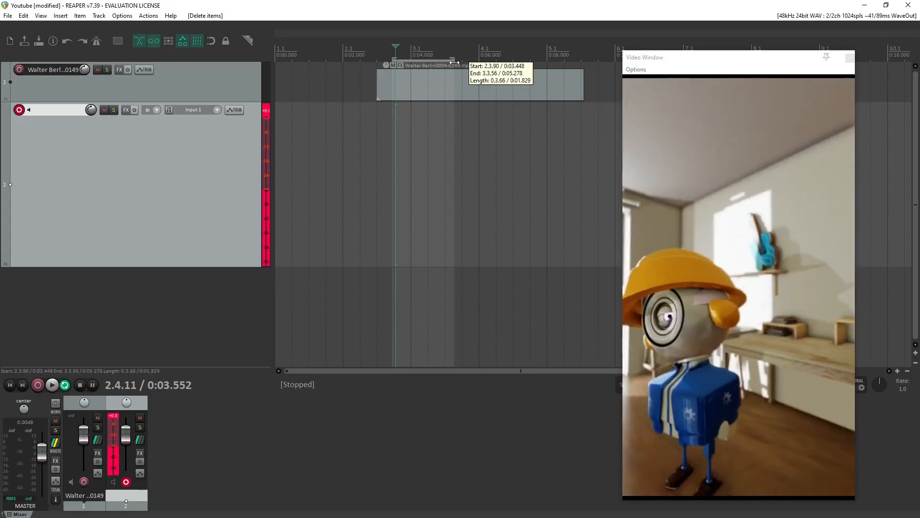
drag(392, 57, 377, 59)
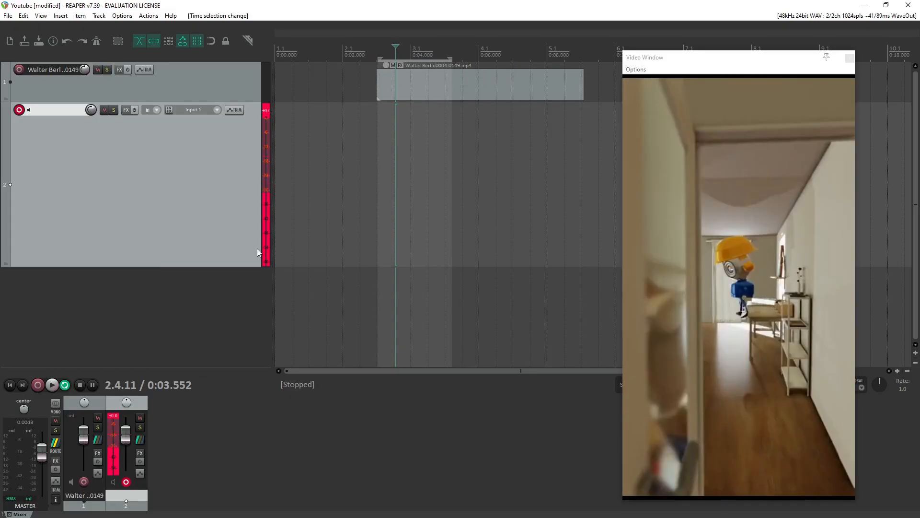
drag(378, 59, 378, 59)
Enable free item positioning for track 2 and check that the option is active.
click(101, 17)
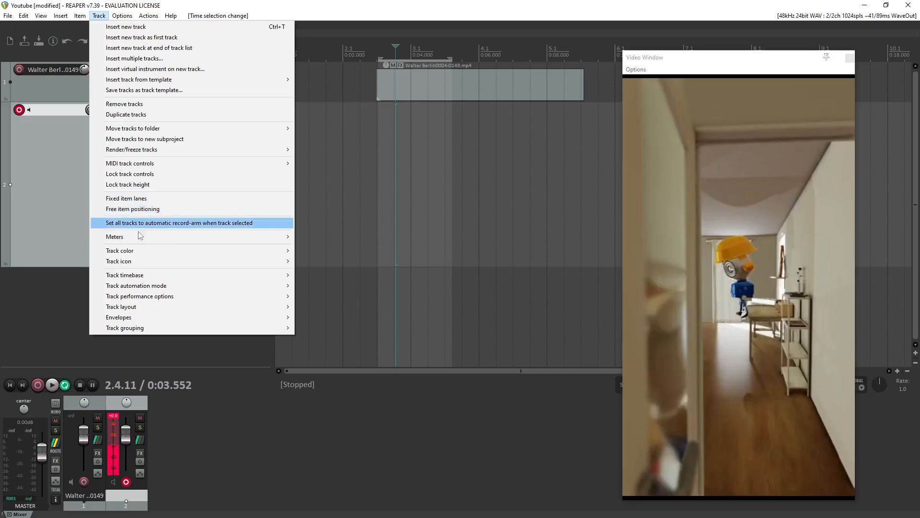
mouse_move(133, 262)
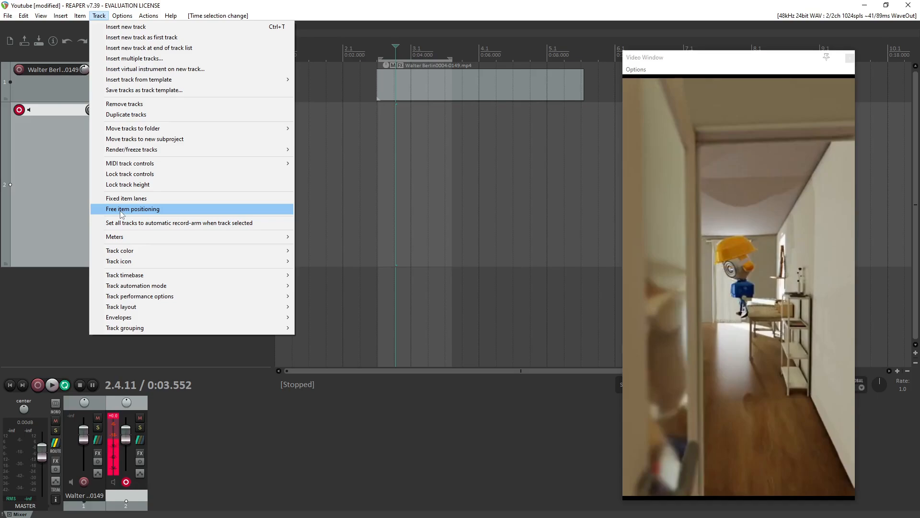
click(134, 211)
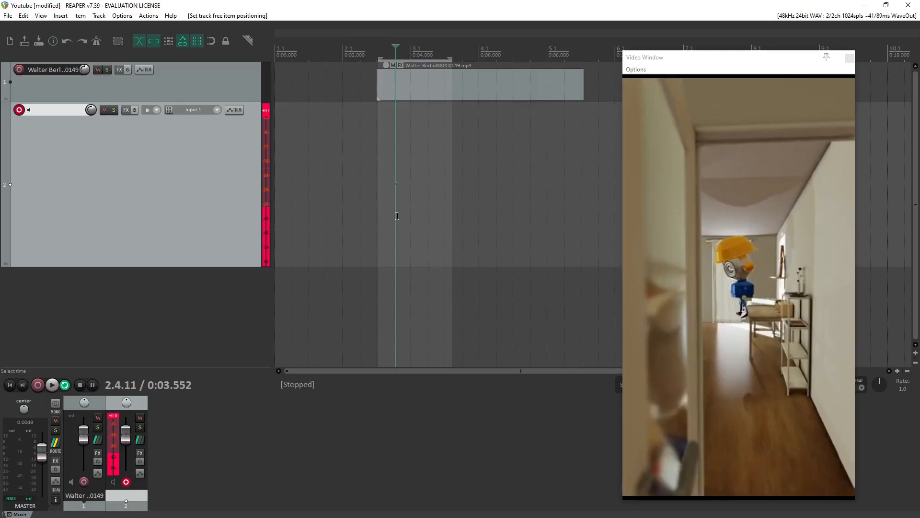
click(99, 16)
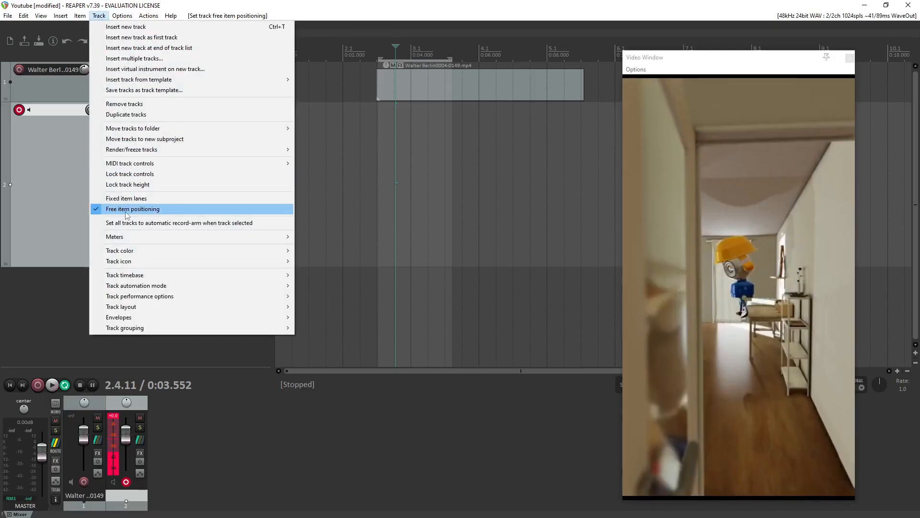
Record looped takes on the armed track 2 from the start of the video clip and stop recording.
click(377, 168)
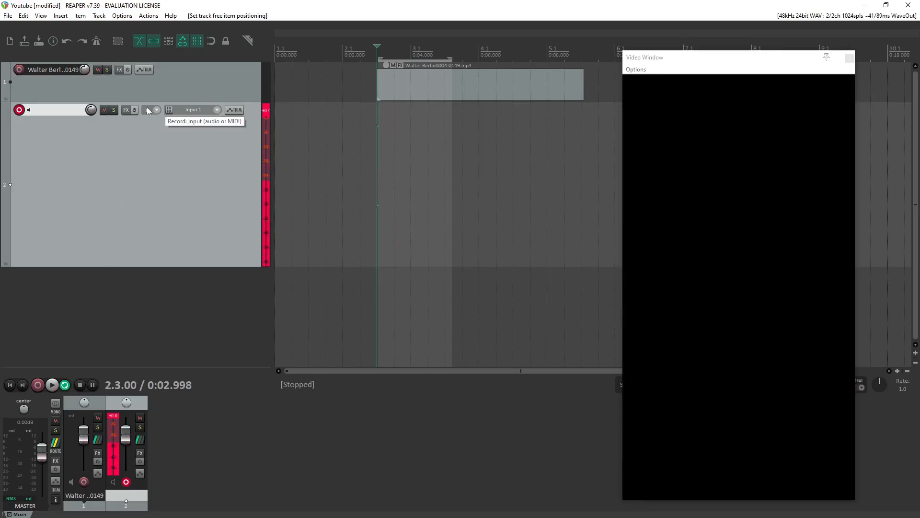
click(19, 111)
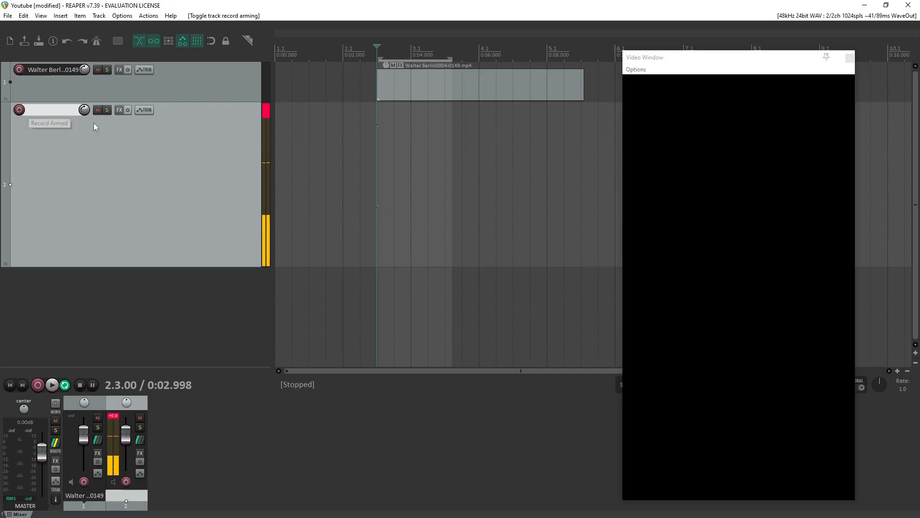
click(19, 110)
click(38, 385)
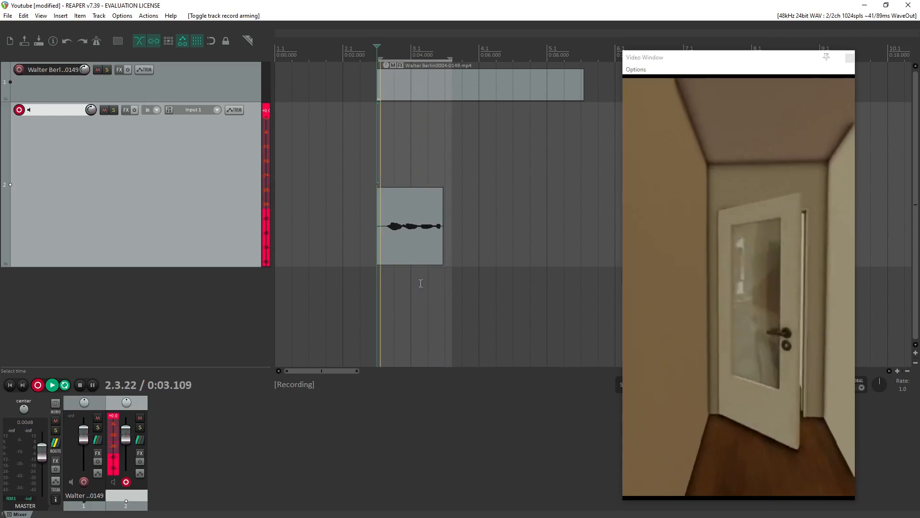
click(80, 385)
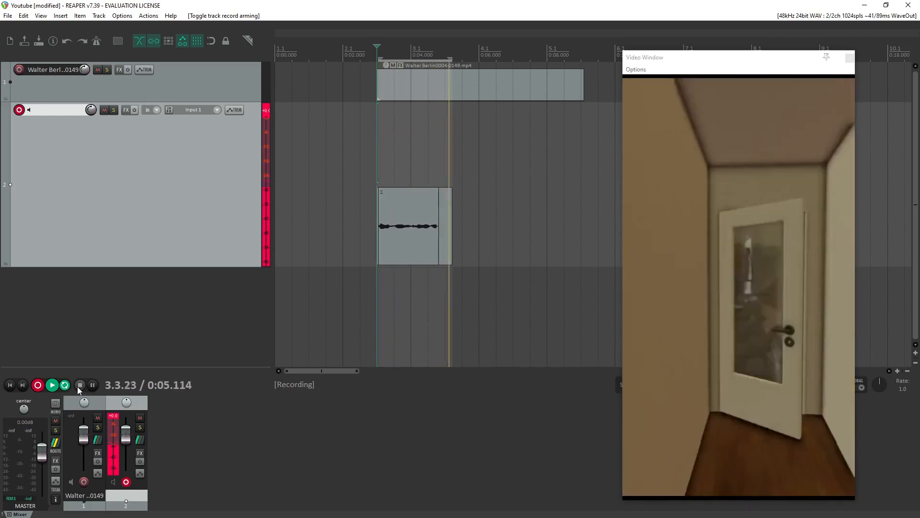
click(80, 385)
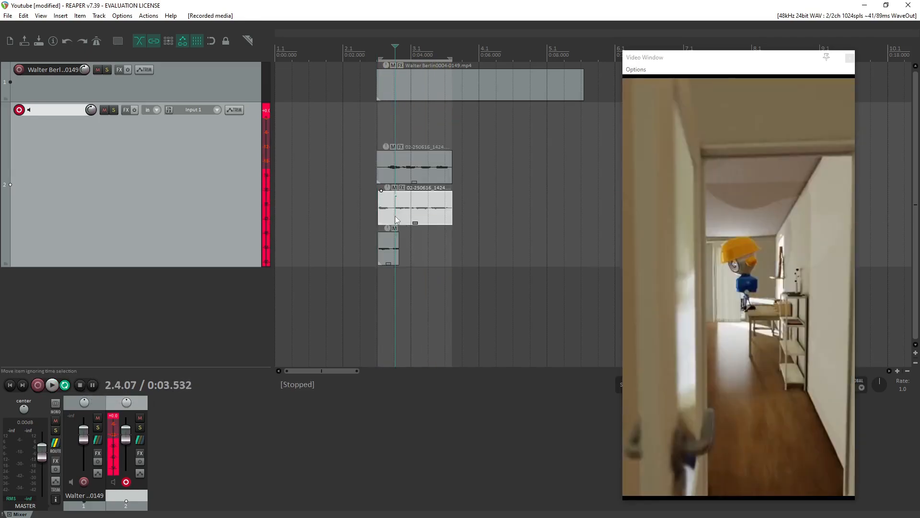
Shift the middle take slightly earlier and adjust its vertical size within track 2 to fill the space between the other takes.
click(439, 216)
mouse_move(418, 212)
mouse_down()
mouse_move(483, 211)
mouse_move(412, 211)
mouse_up()
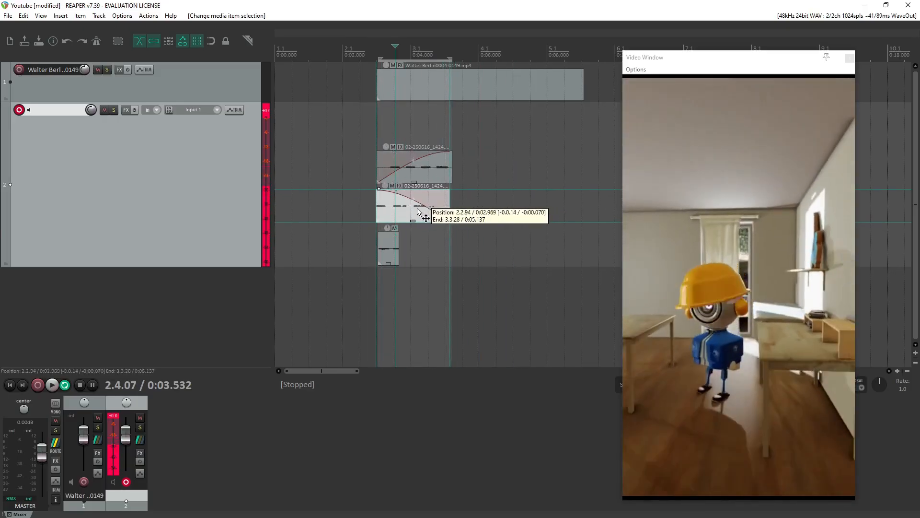
click(414, 165)
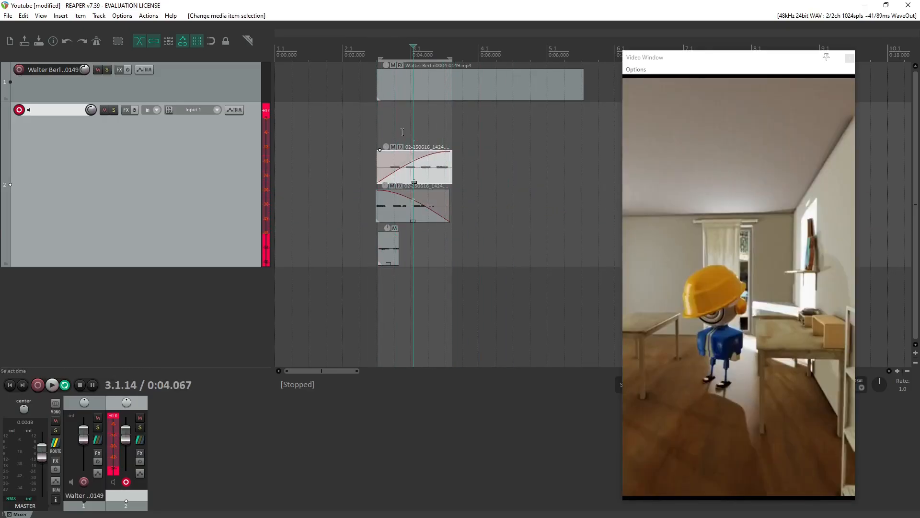
click(420, 176)
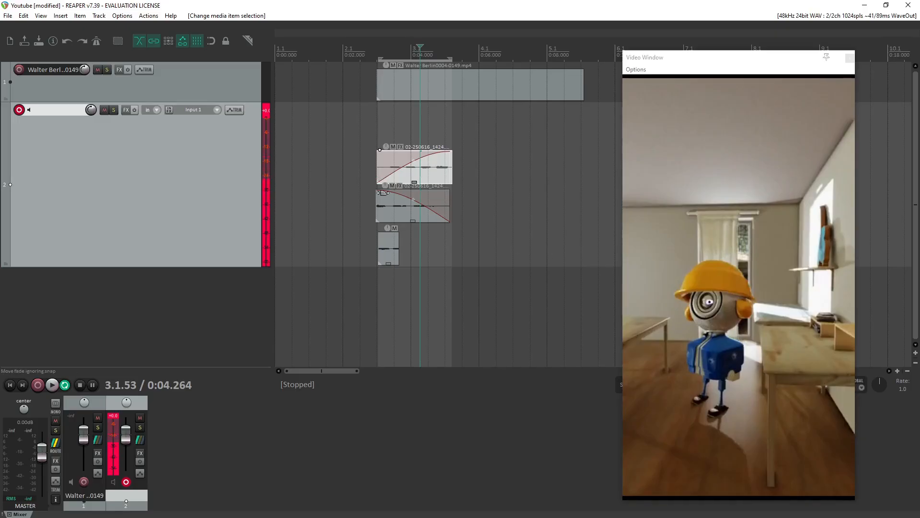
drag(383, 193, 414, 225)
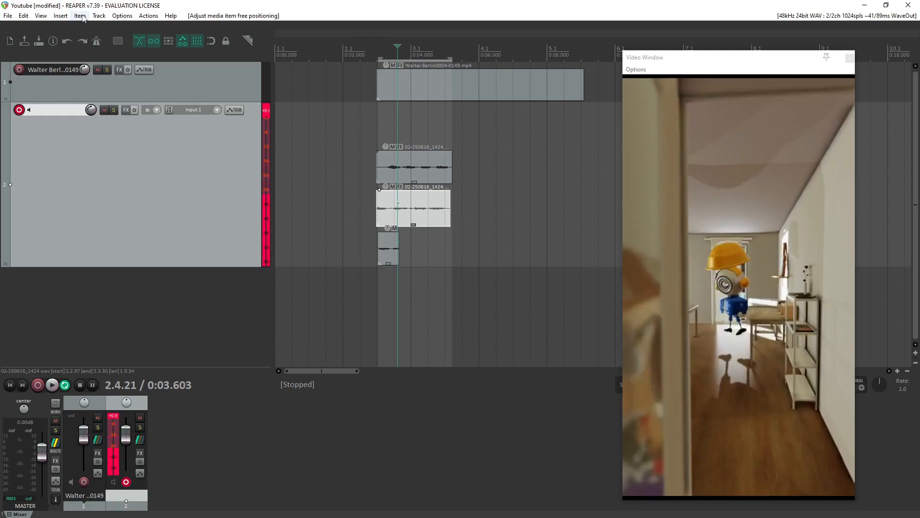
Switch track 2 to fixed item lanes and fit the lanes in the track view.
click(99, 15)
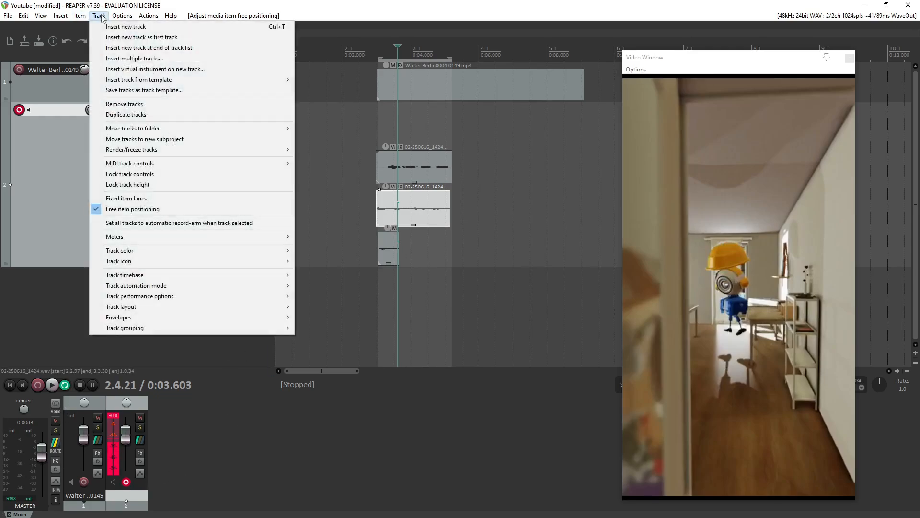
click(124, 199)
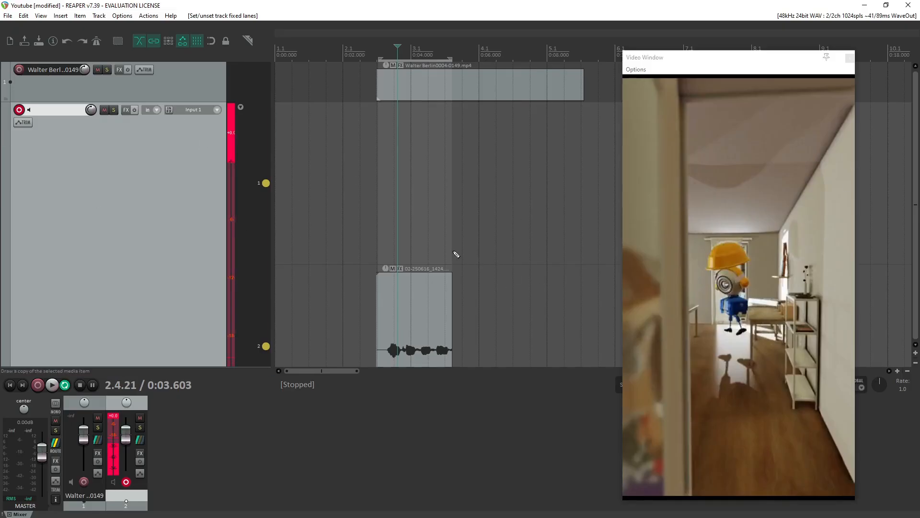
scroll(449, 251, down, 8)
scroll(430, 258, up, 2)
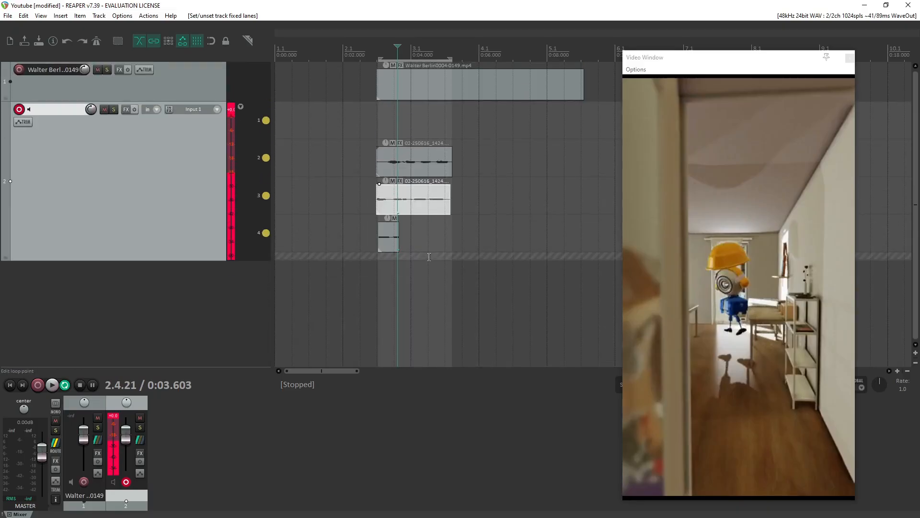
scroll(394, 216, down, 2)
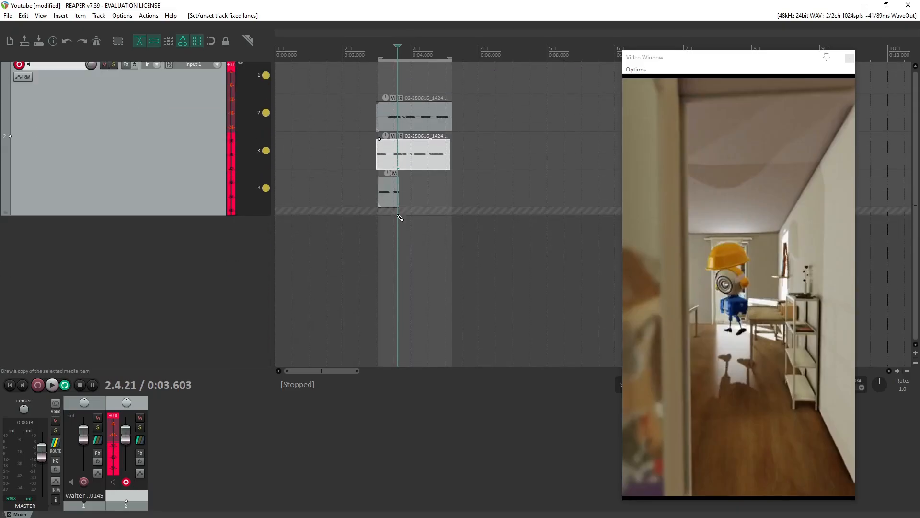
scroll(400, 218, up, 2)
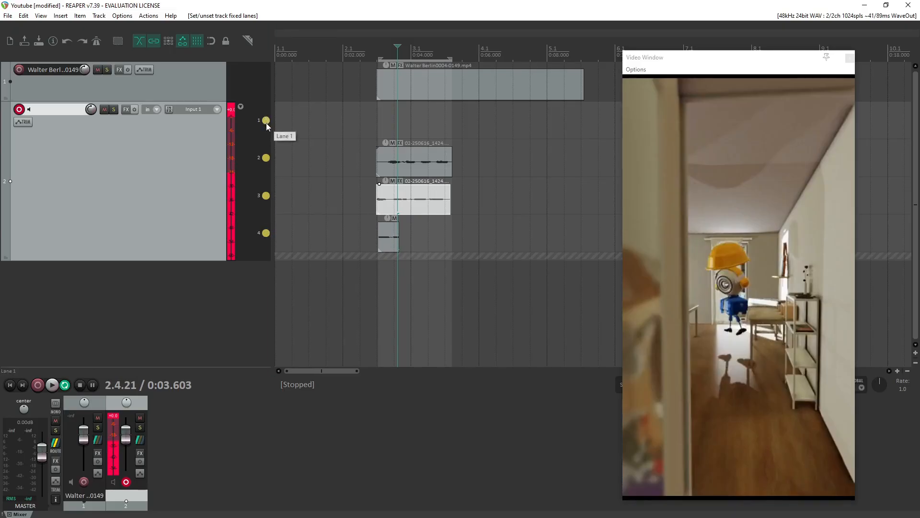
Set only lane 4 of track 2 to play, and play back the time selection briefly.
click(266, 233)
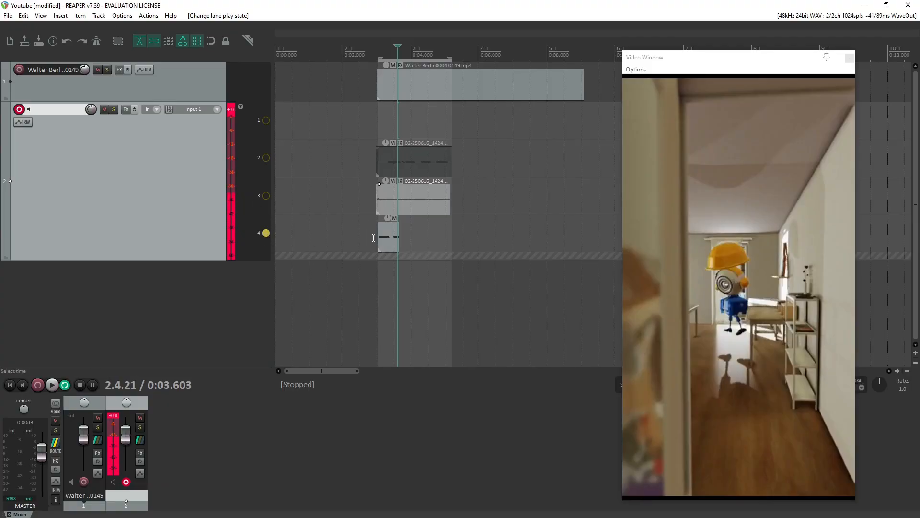
key(space)
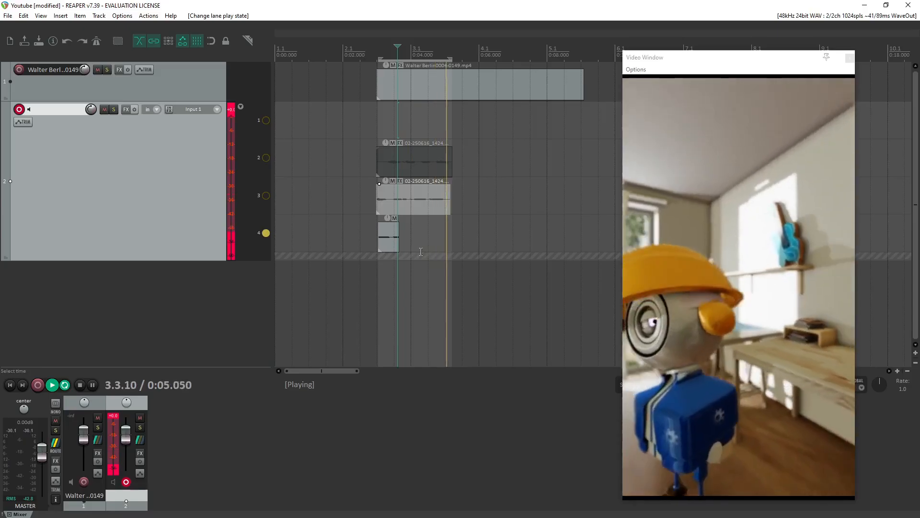
key(space)
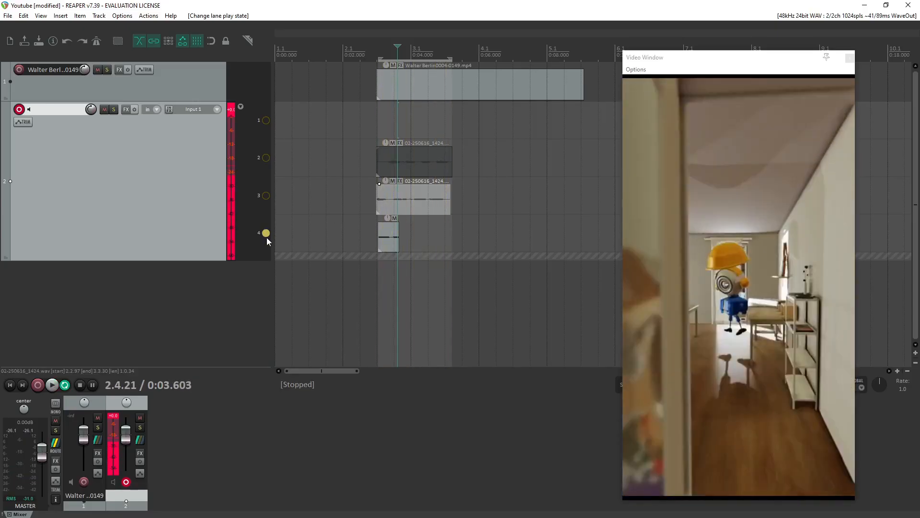
Delete the short take in lane 4 and review the lane deletion options for lane 3.
click(387, 242)
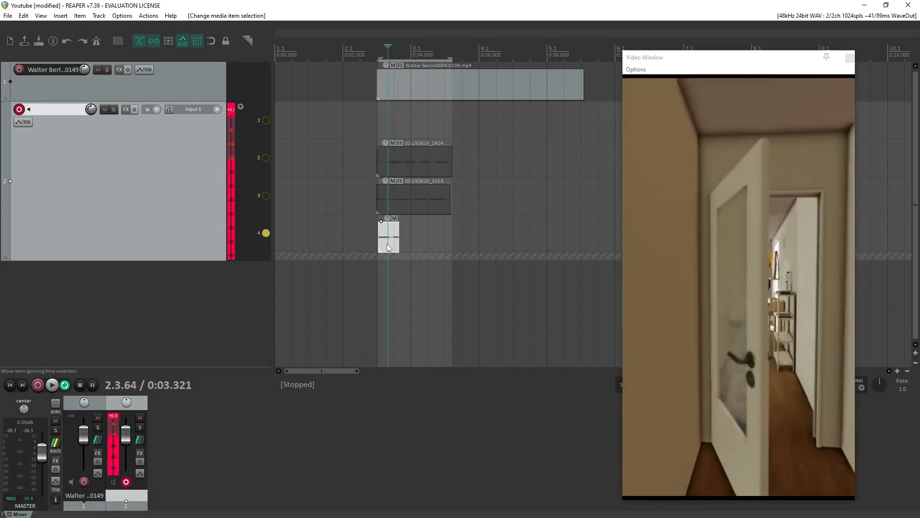
key(Delete)
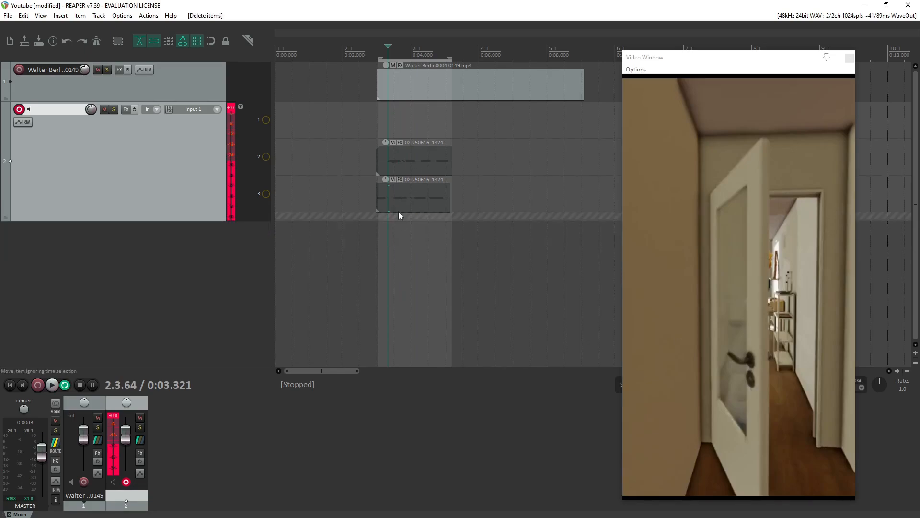
right_click(266, 195)
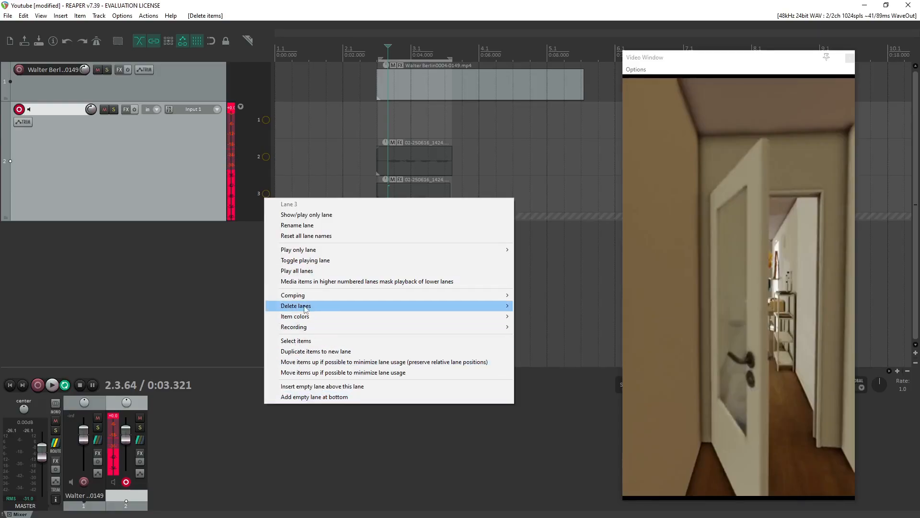
mouse_move(508, 306)
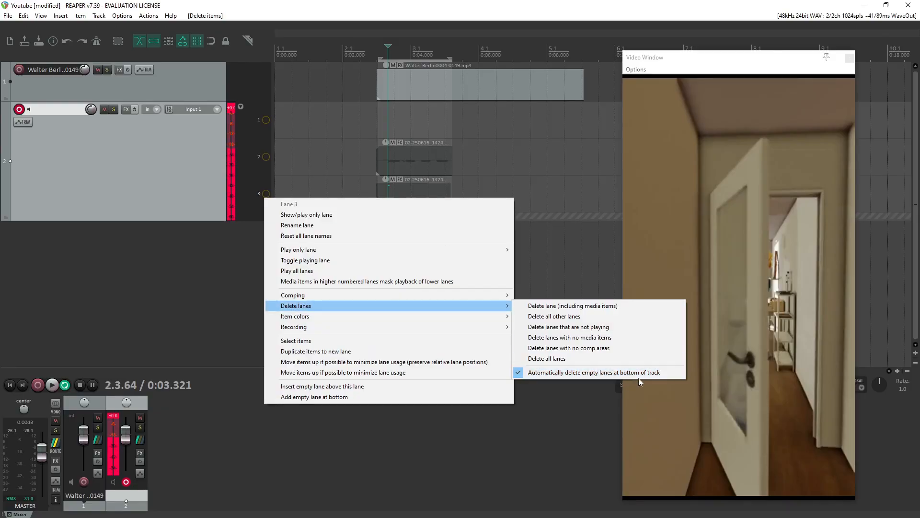
click(384, 131)
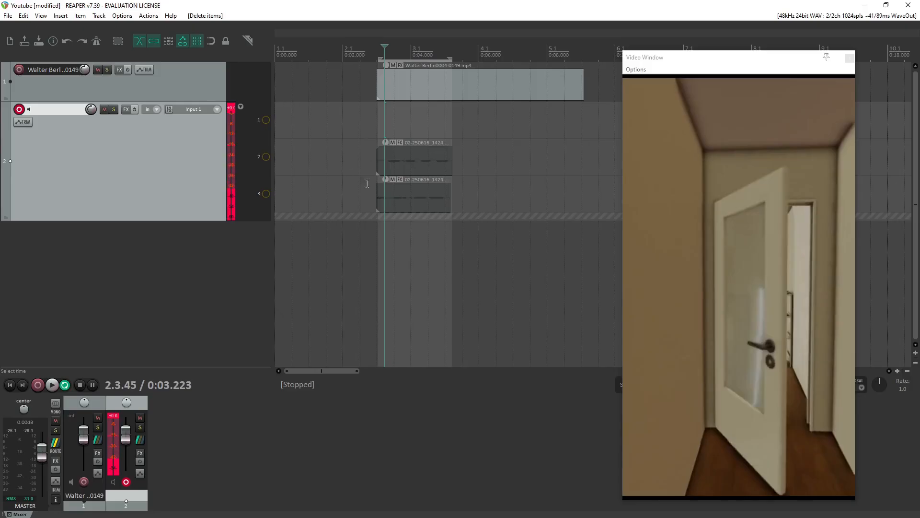
Select the two remaining takes, move them together up one lane and slightly earlier, and clear the selection.
click(411, 194)
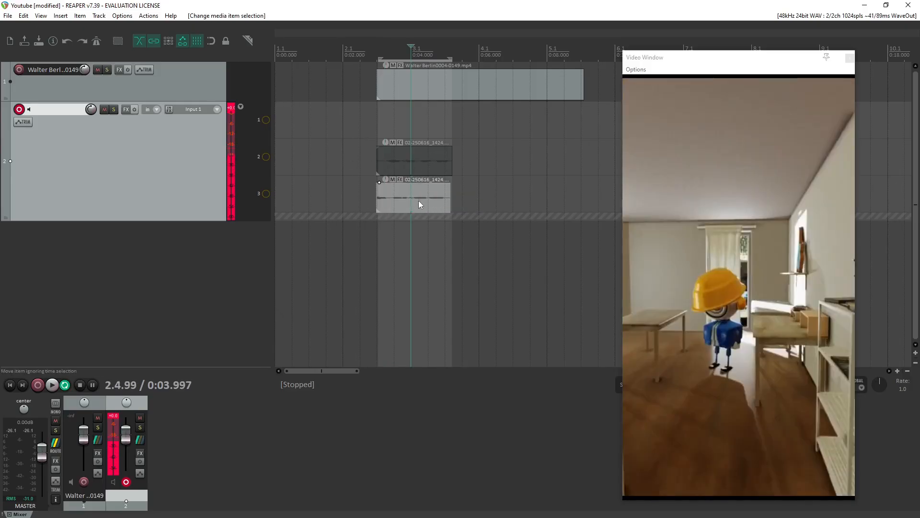
ctrl+click(416, 154)
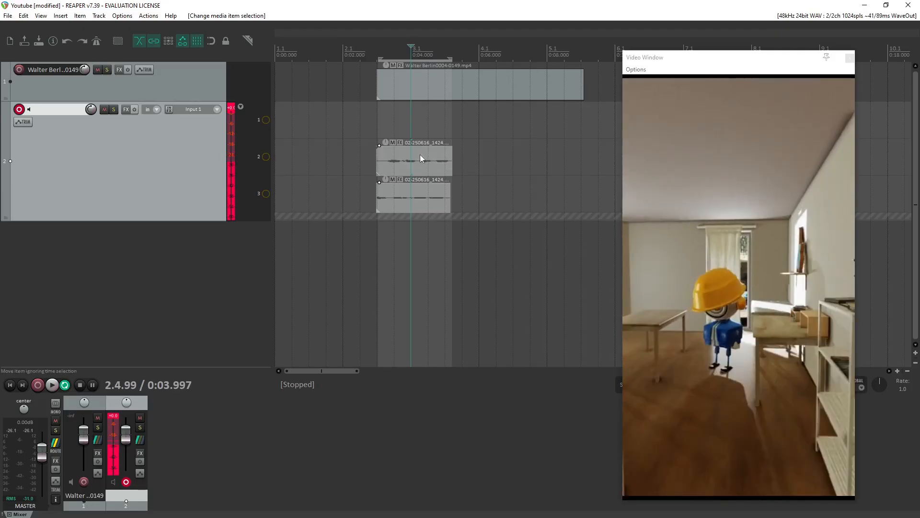
drag(420, 155, 404, 135)
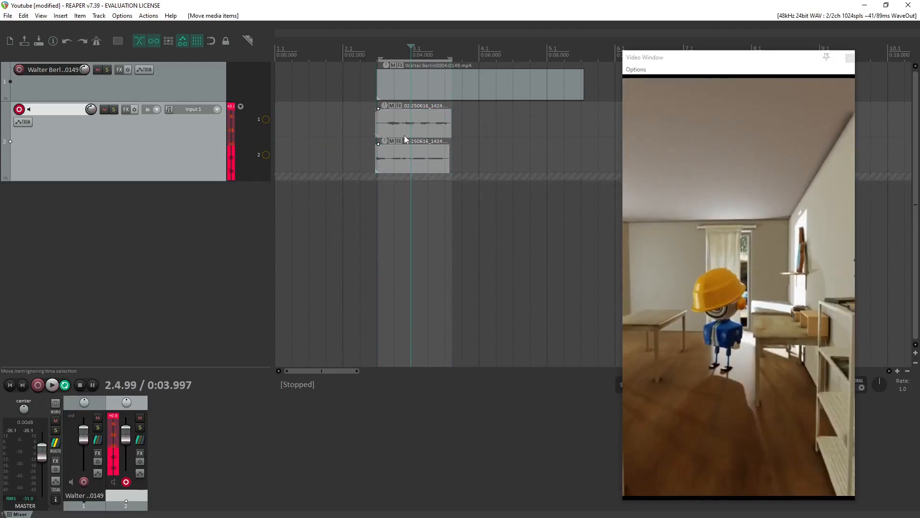
click(367, 121)
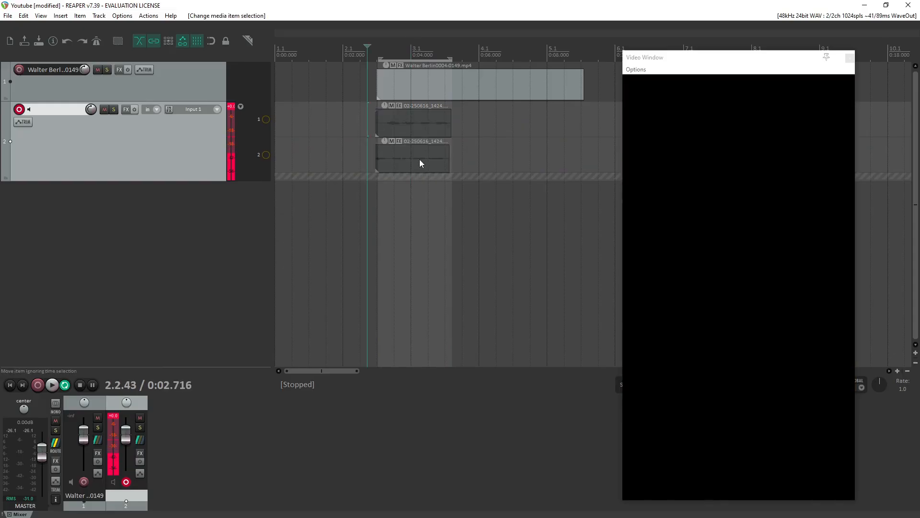
Play back the time selection on track 2 with only lane 2 playing, switch to lane 1 only, and stop playback.
key(space)
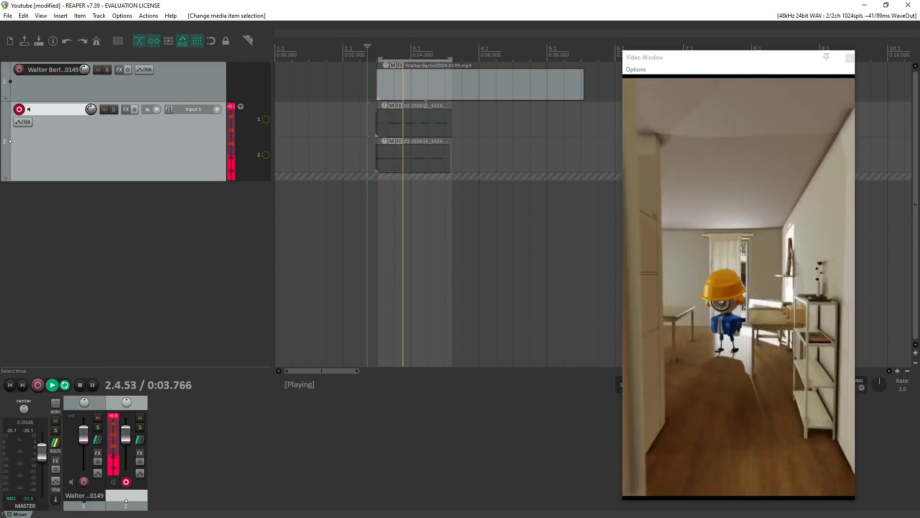
click(266, 154)
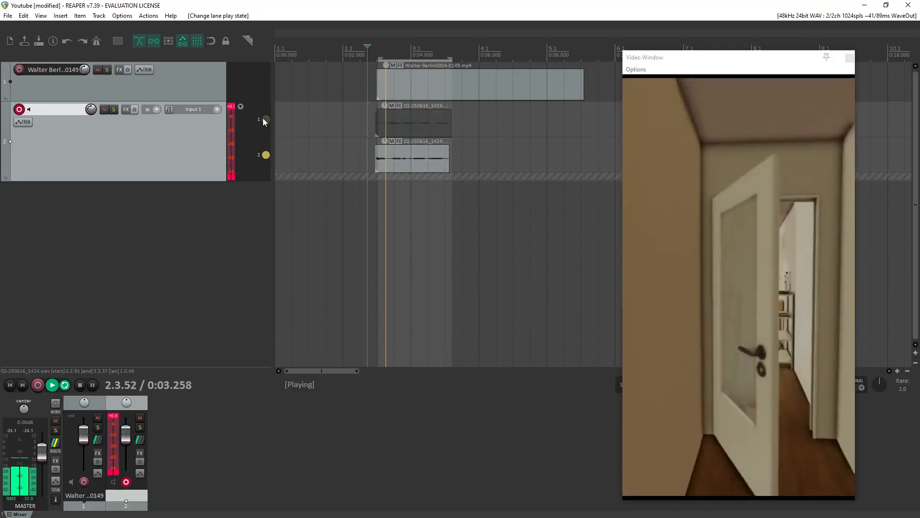
click(265, 119)
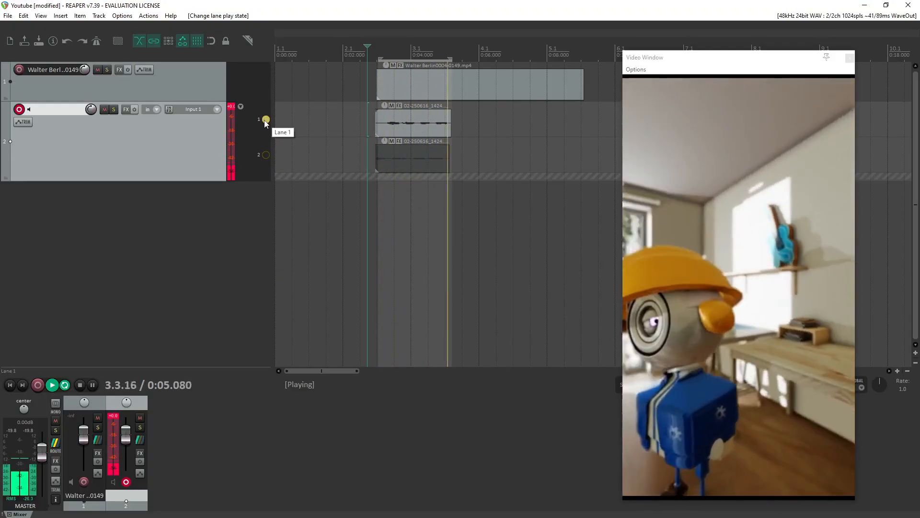
key(space)
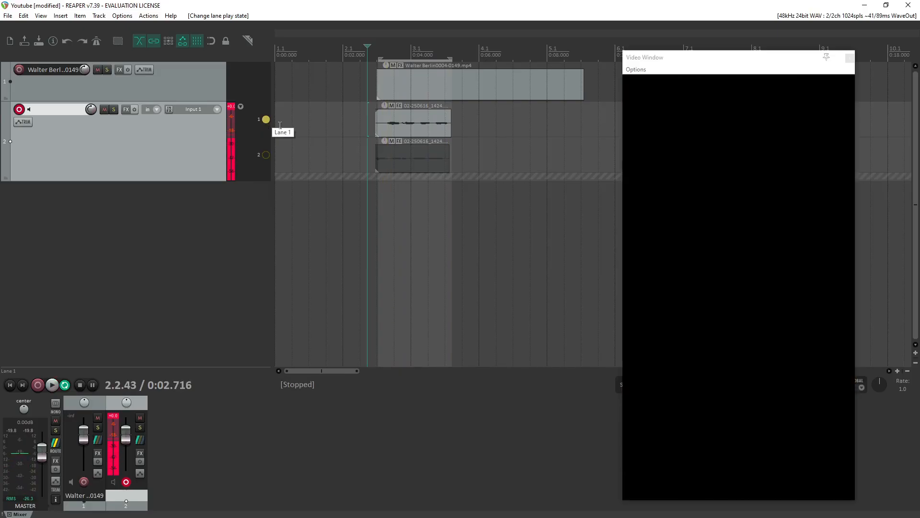
Delete the two remaining takes from track 2 and increase the track's height.
drag(398, 155, 415, 160)
click(399, 154)
key(Delete)
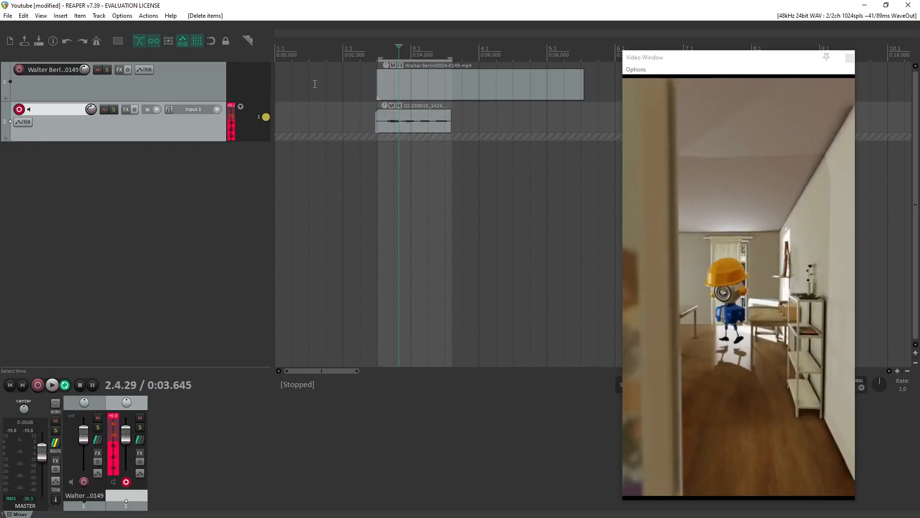
drag(248, 140, 242, 256)
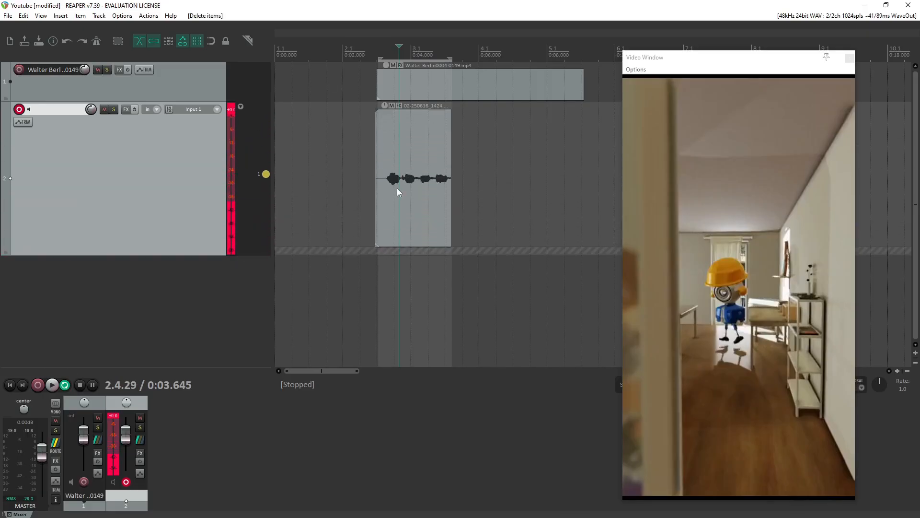
click(423, 203)
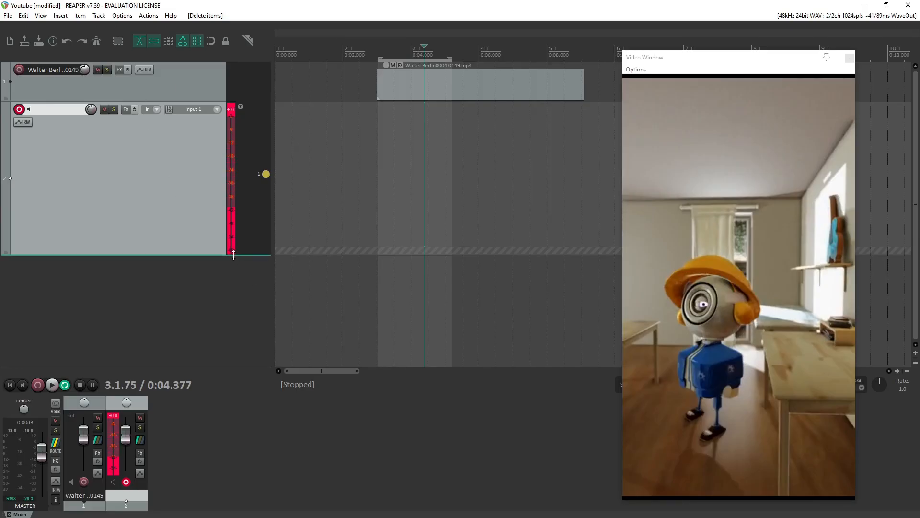
drag(233, 255, 224, 292)
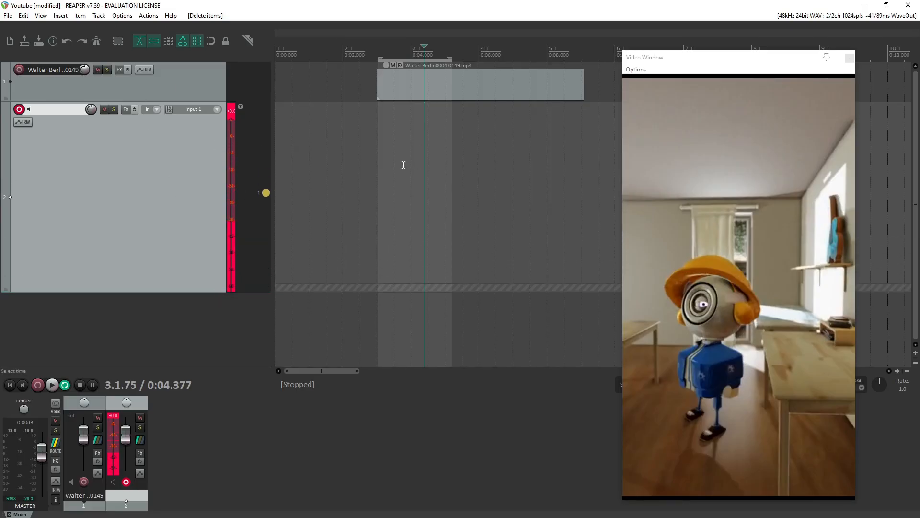
Record several looped takes onto track 2 from the start of the time selection with fixed item lanes still enabled.
click(376, 176)
key(space)
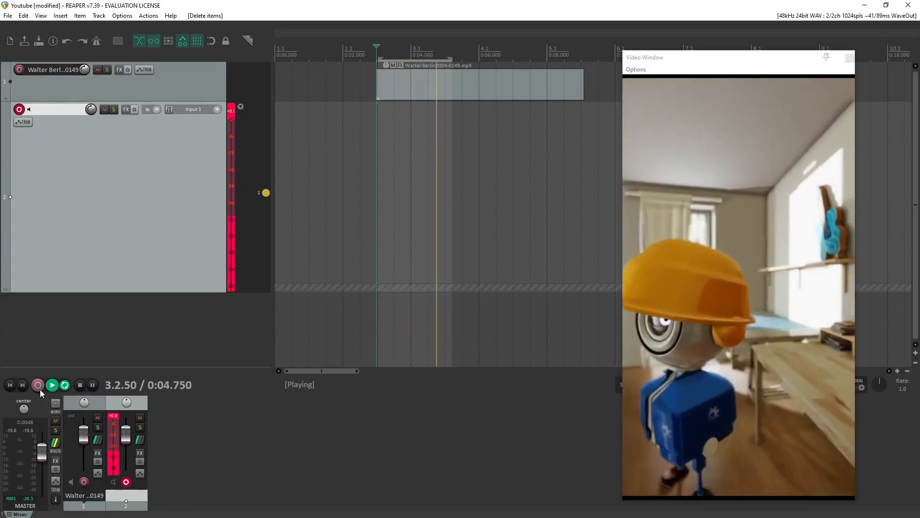
click(38, 385)
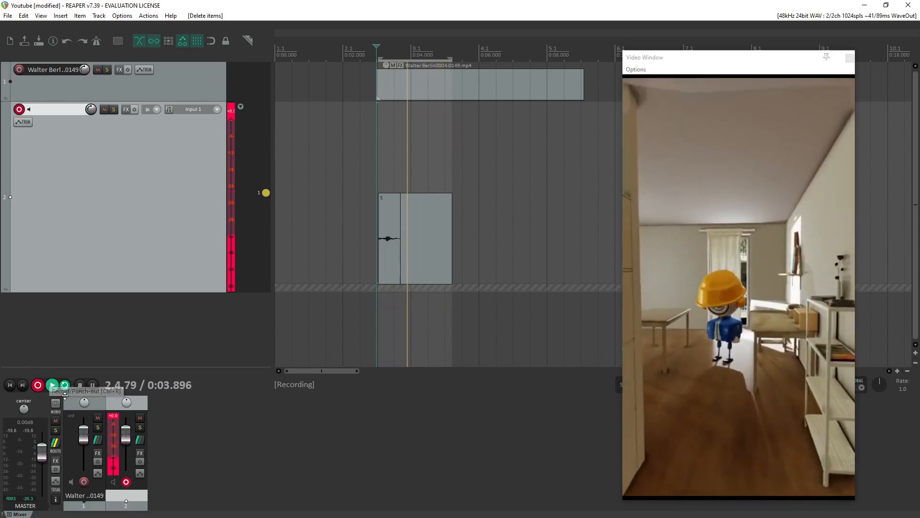
click(82, 385)
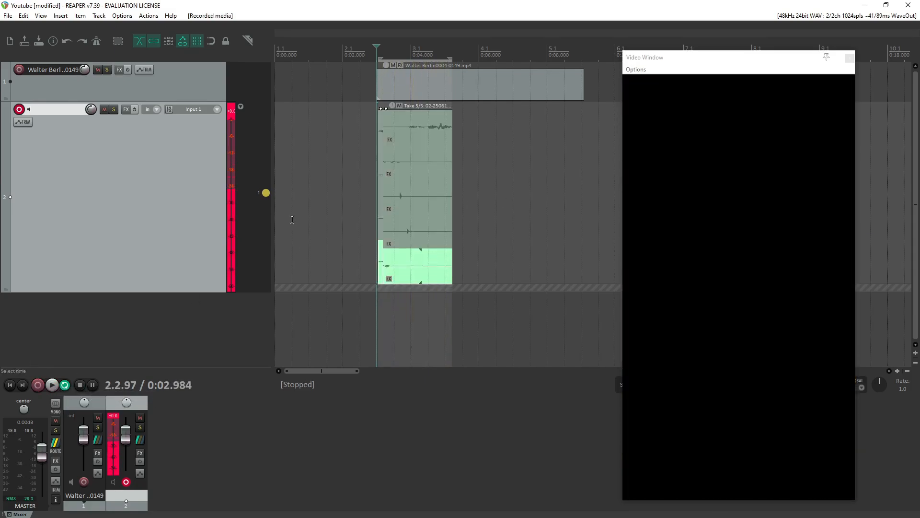
Shift the recorded multi-take item slightly later, activate its fourth take, and place a copy of it further along track 2.
click(418, 257)
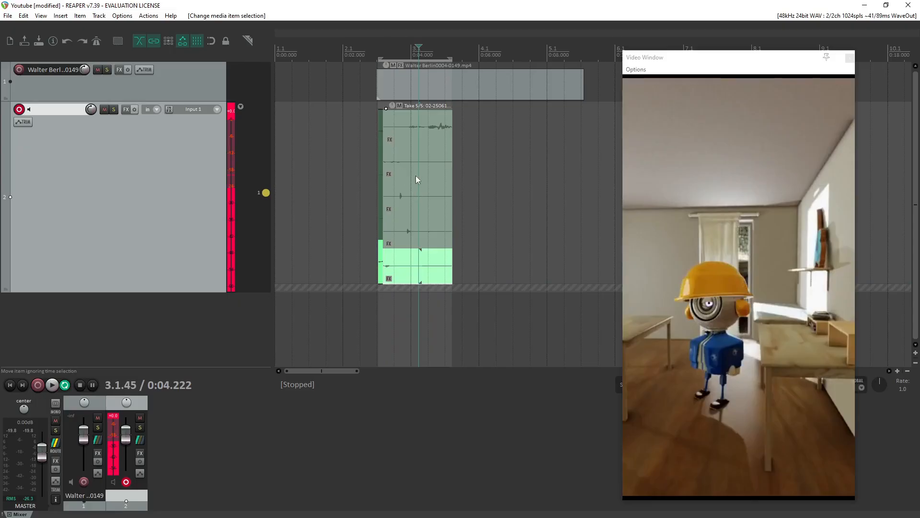
click(421, 135)
mouse_move(423, 252)
mouse_down()
mouse_move(437, 259)
mouse_move(425, 263)
mouse_up()
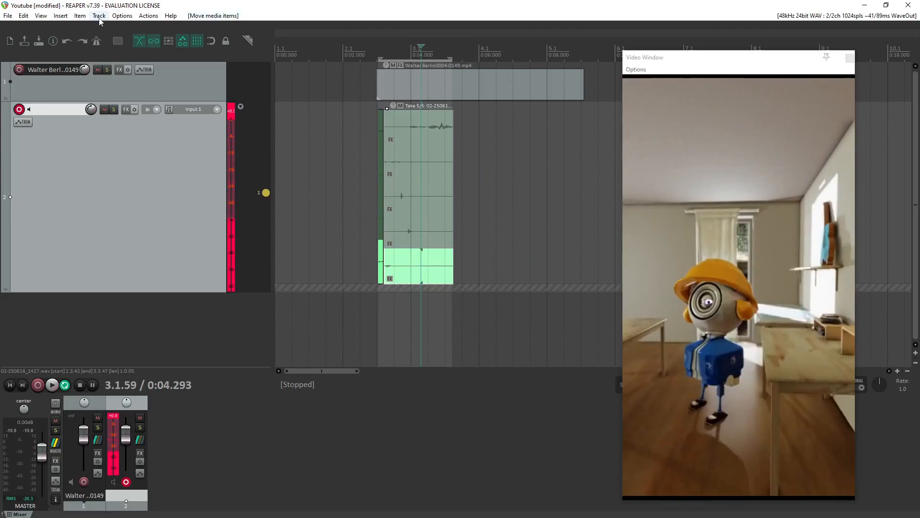
click(425, 220)
drag(422, 238, 531, 256)
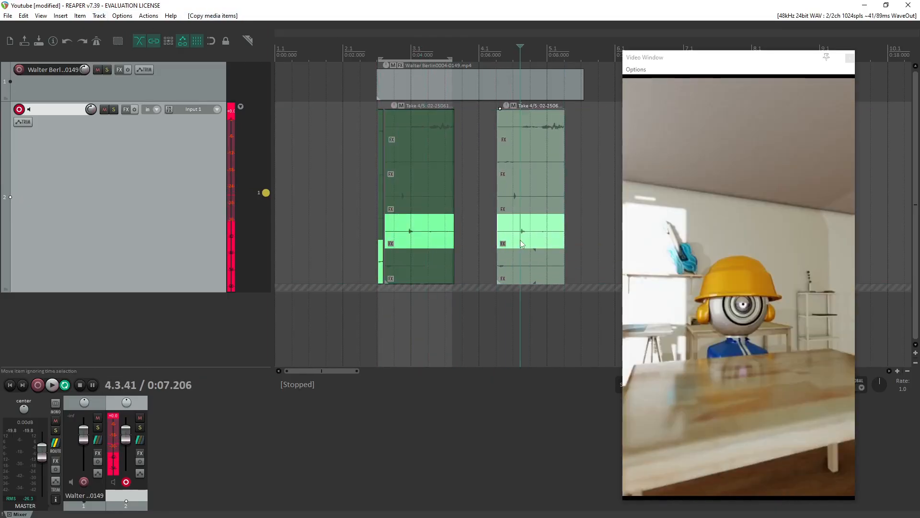
Delete the copied item and all the remaining recorded pieces from track 2.
key(Delete)
click(390, 260)
key(Delete)
click(380, 263)
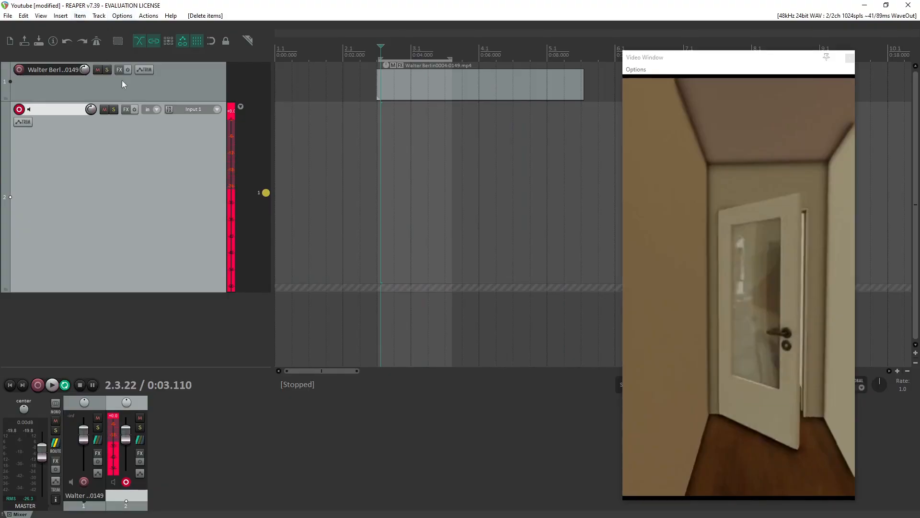
Switch track 2 to free item positioning and record looped takes over the time selection.
click(100, 18)
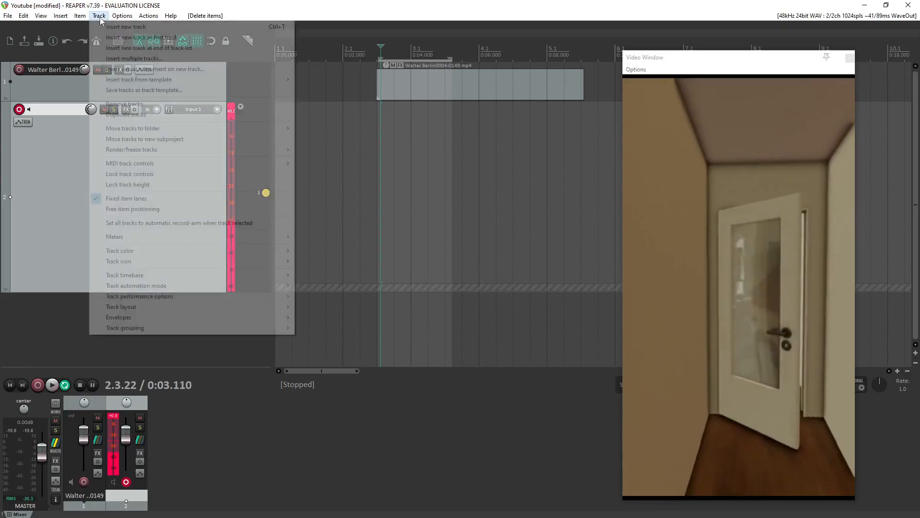
click(131, 210)
click(37, 386)
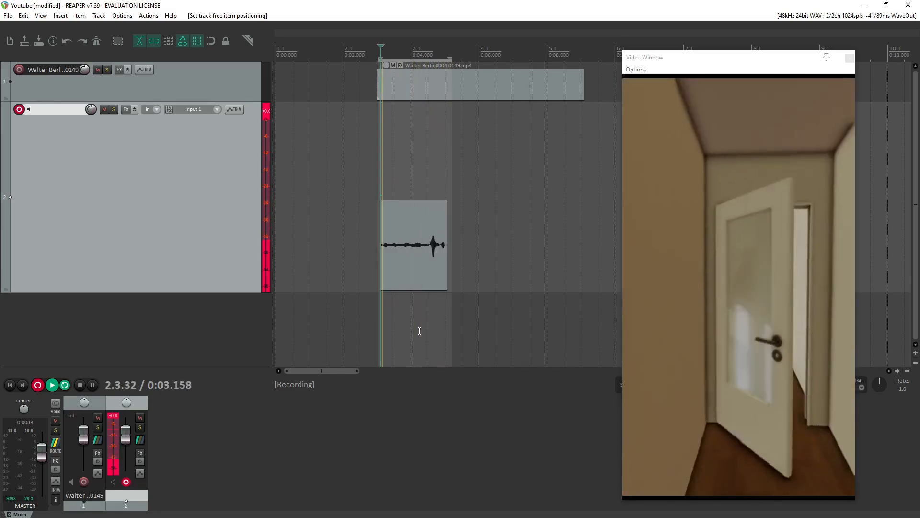
click(80, 386)
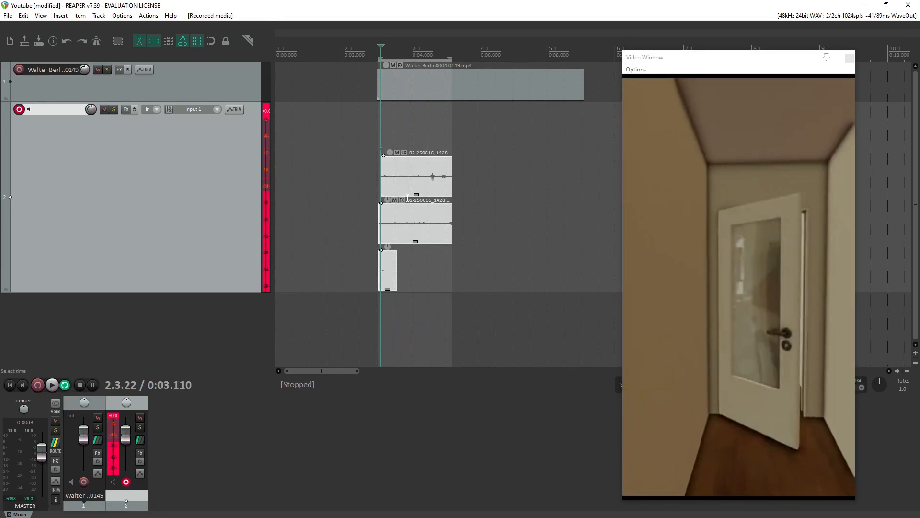
Delete the three stacked takes just recorded on track 2.
click(423, 234)
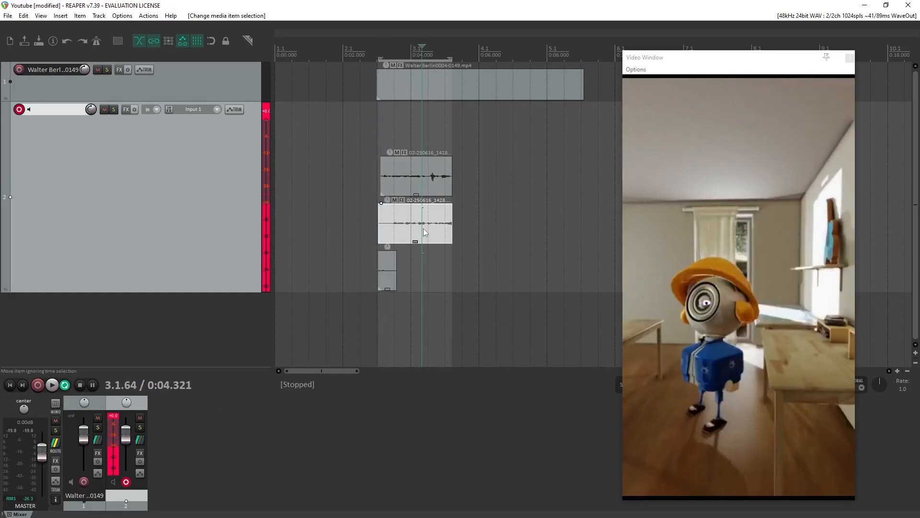
key(Delete)
click(388, 269)
key(Delete)
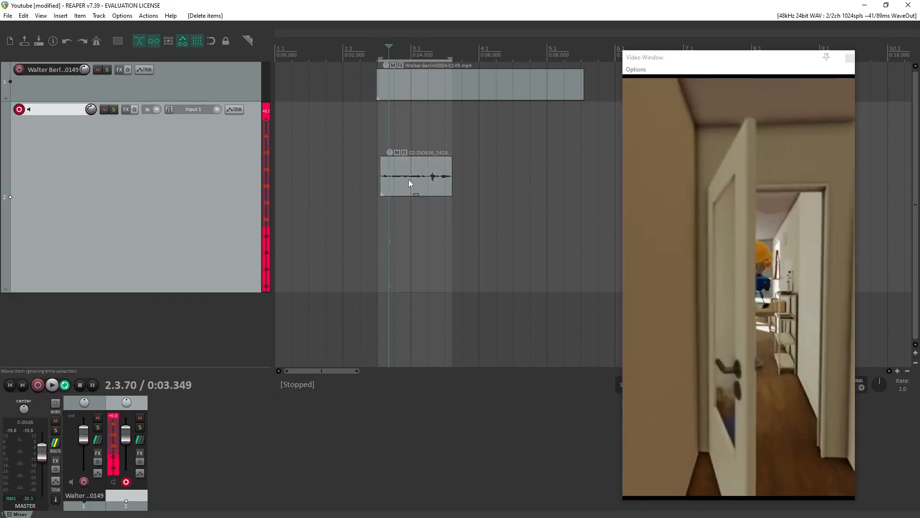
click(409, 182)
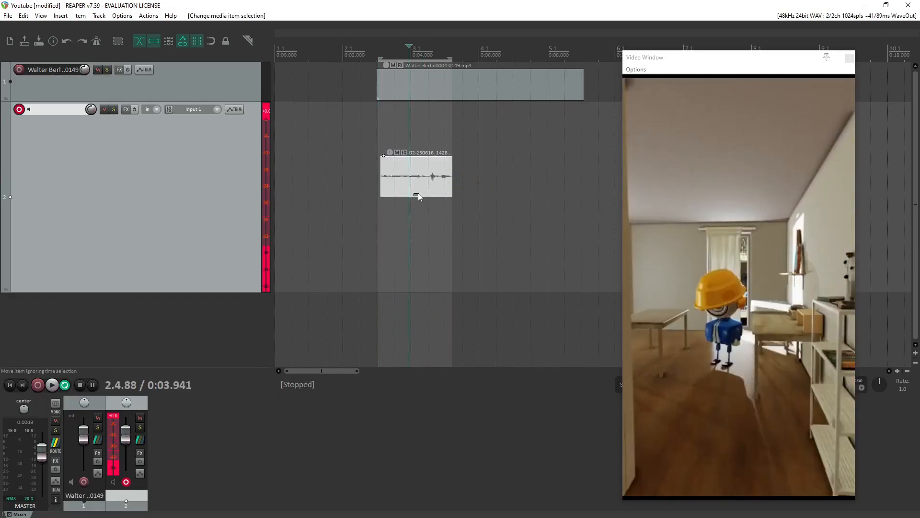
key(Delete)
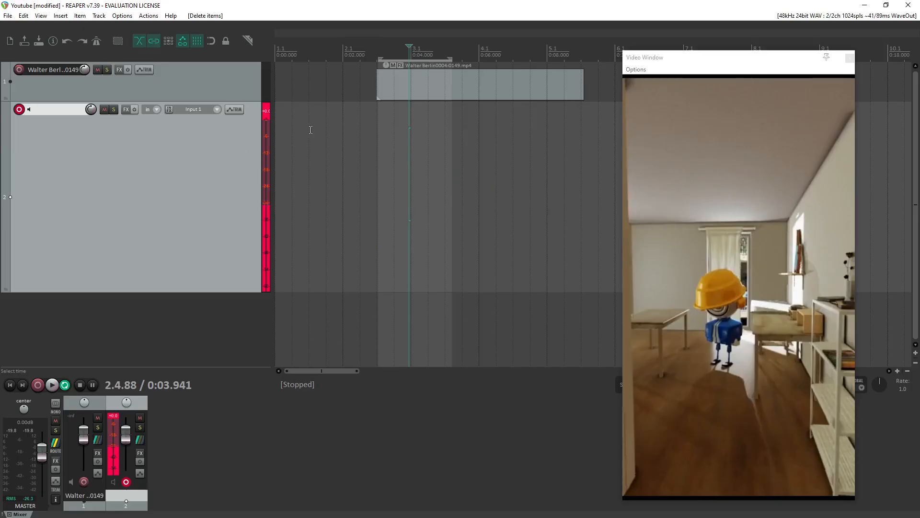
click(99, 16)
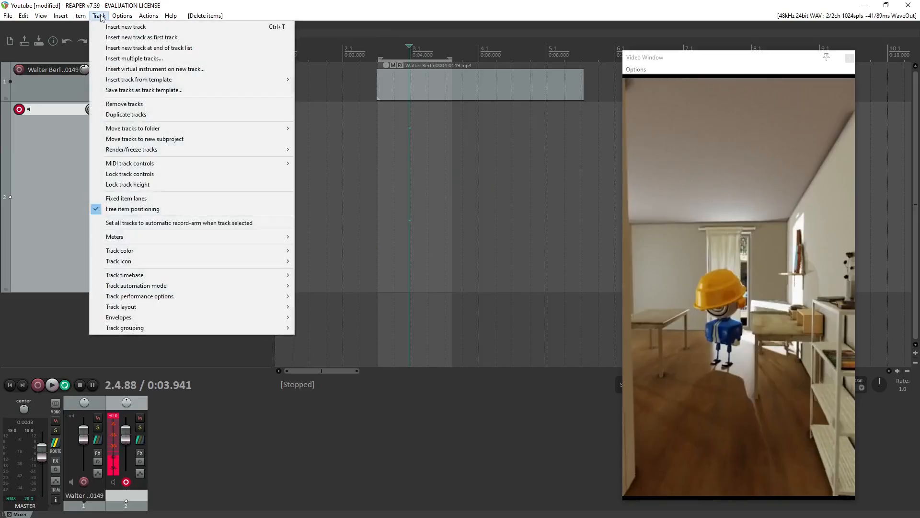
click(418, 181)
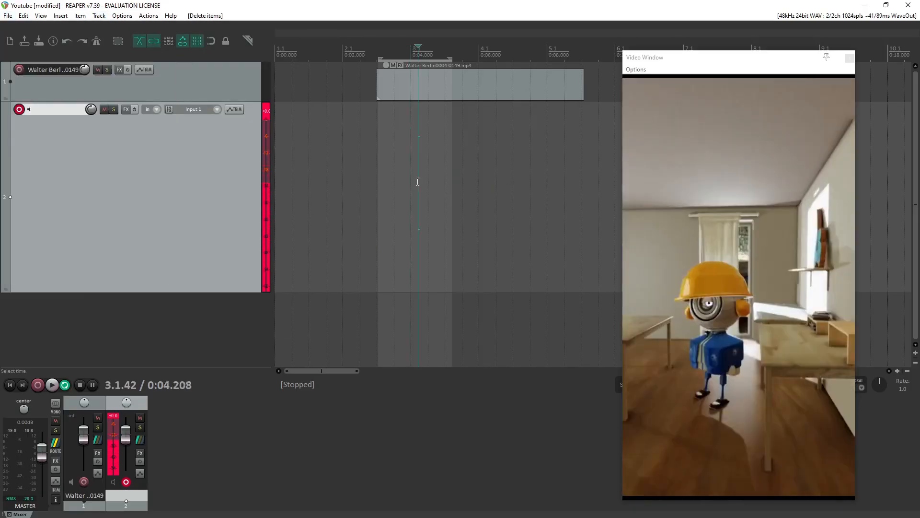
click(385, 132)
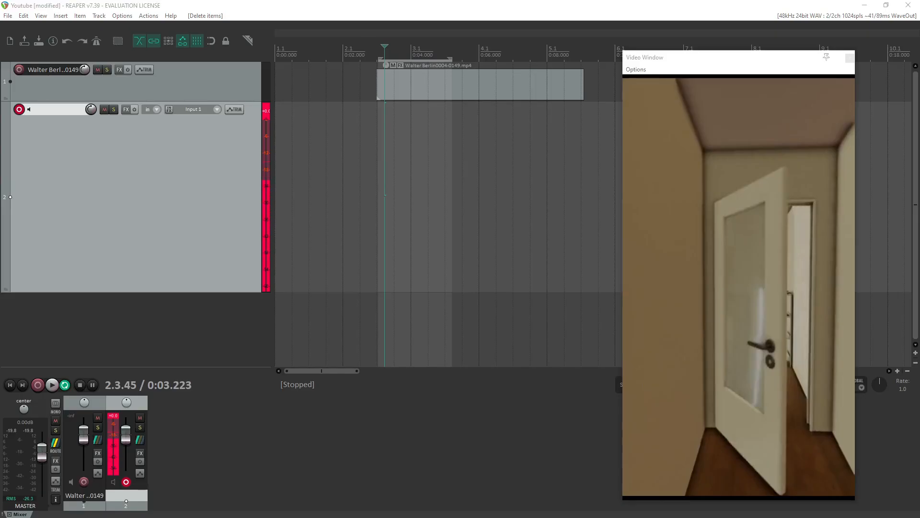
key(alt+Tab)
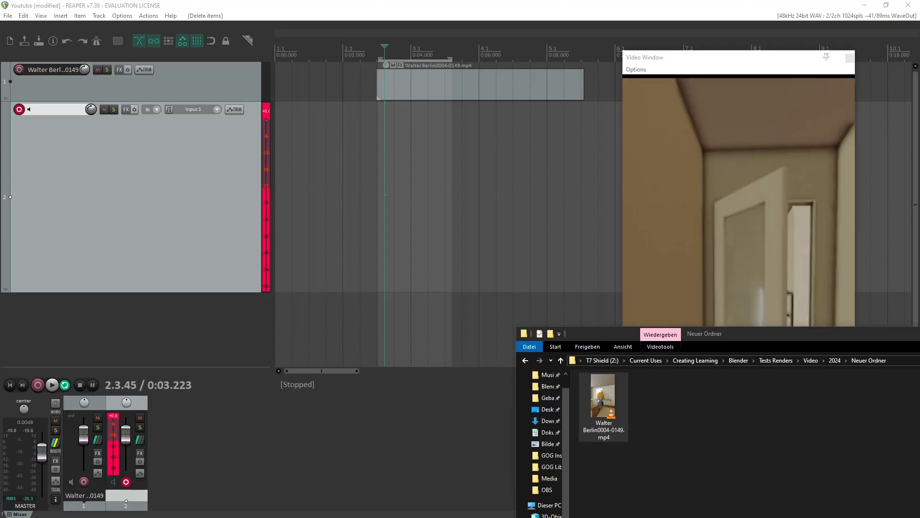
drag(781, 332, 567, 517)
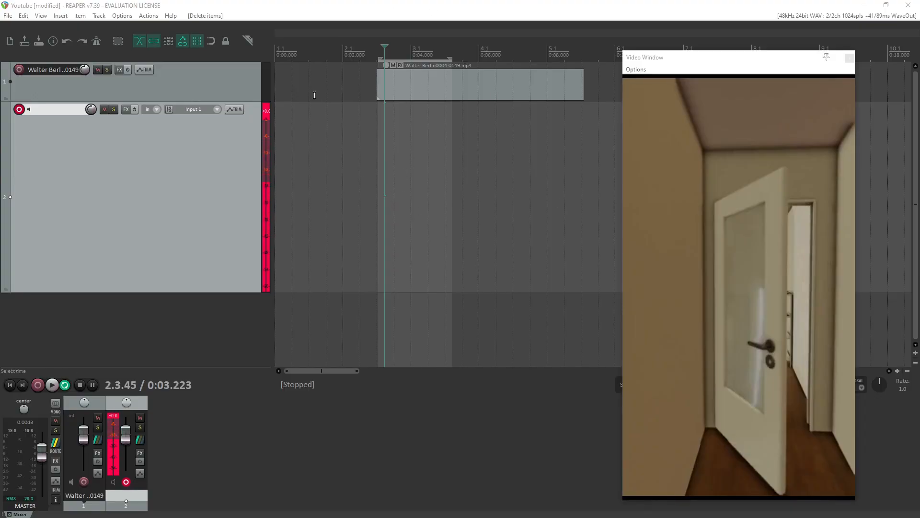
click(101, 18)
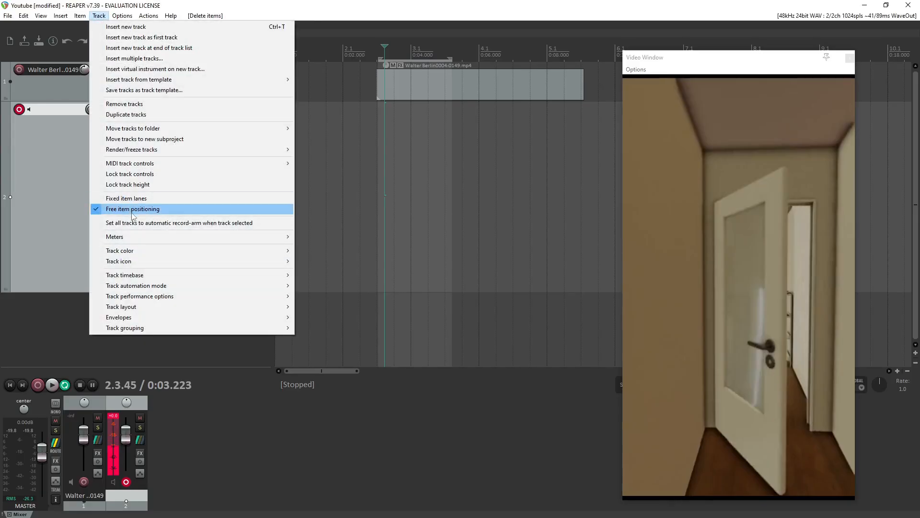
click(410, 159)
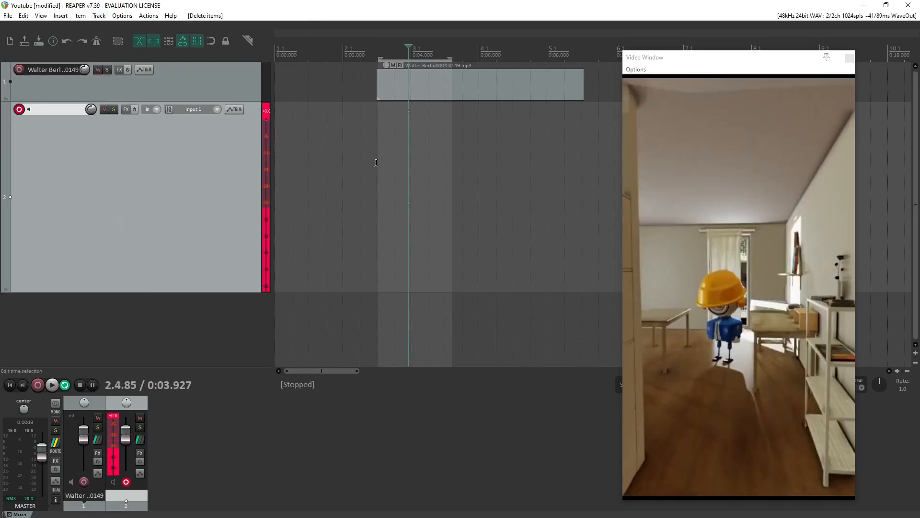
Adjust the start of the time selection slightly, place the edit cursor just inside it, and record a new set of looped takes on track 2.
drag(377, 163, 379, 163)
click(381, 184)
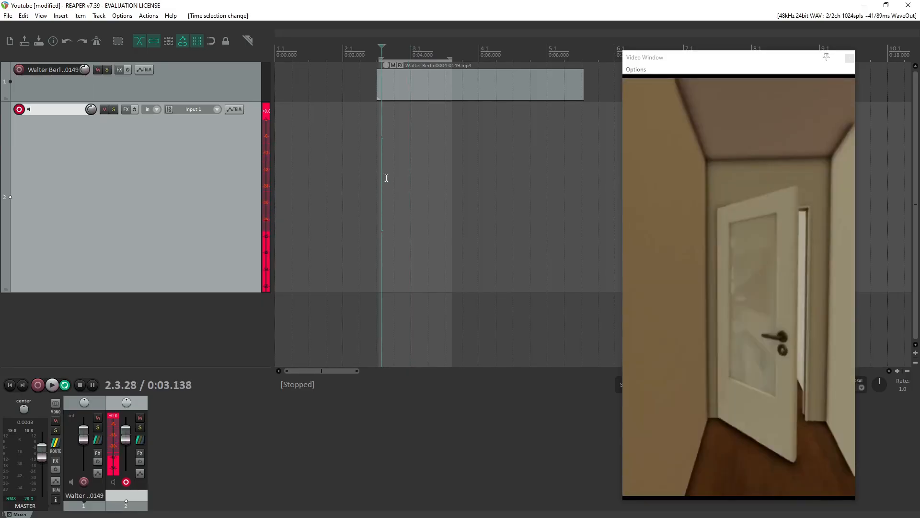
click(37, 386)
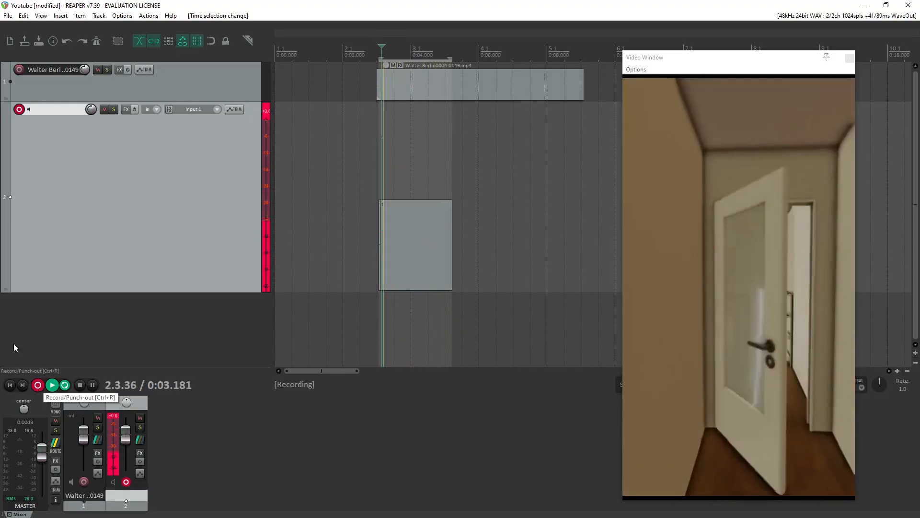
key(space)
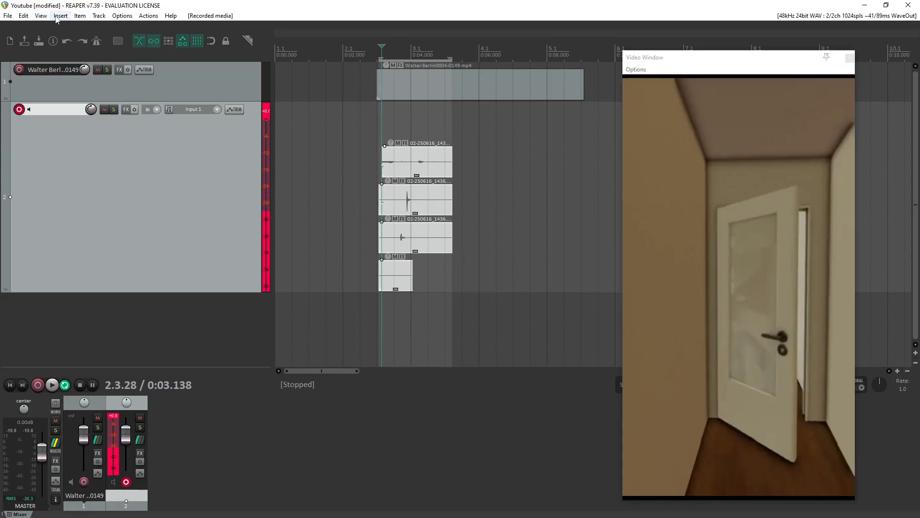
Switch track 2 to fixed item lanes, fit the lanes in the view, and move the take in lane 2 up to lane 1.
click(99, 16)
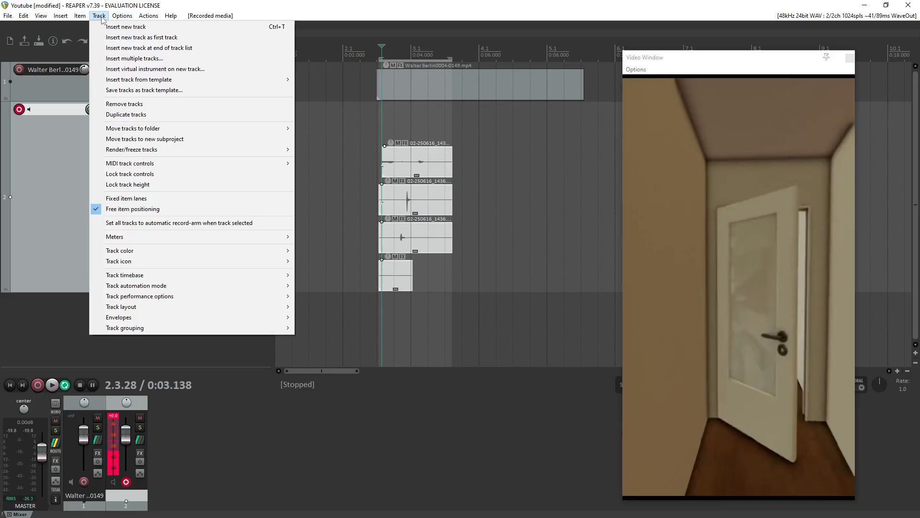
click(144, 198)
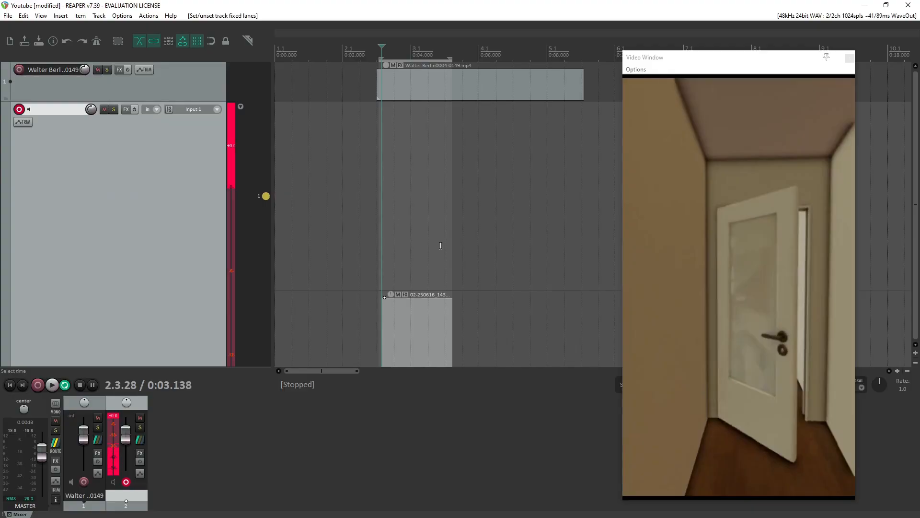
scroll(438, 254, up, 3)
scroll(432, 271, down, 5)
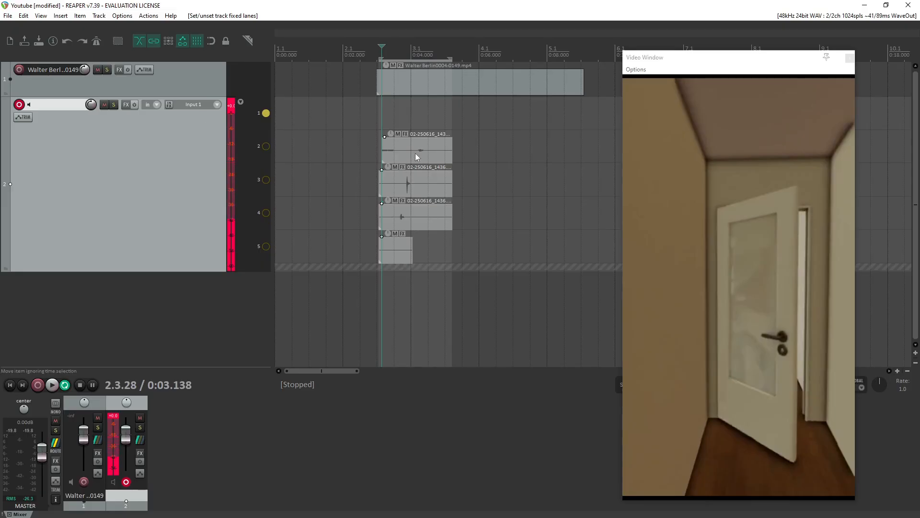
drag(433, 154, 410, 113)
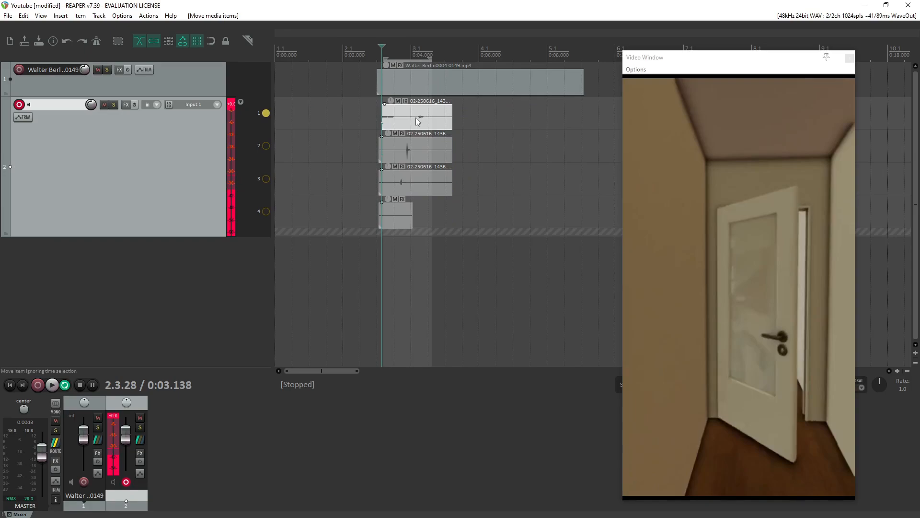
Make lane 4 the playing lane on track 2 and audition its short take.
click(401, 209)
click(266, 212)
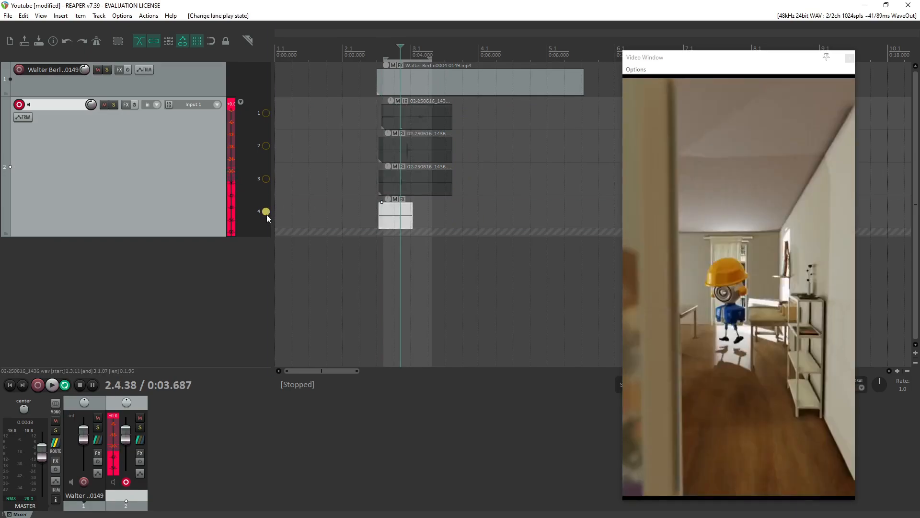
key(space)
key(space)
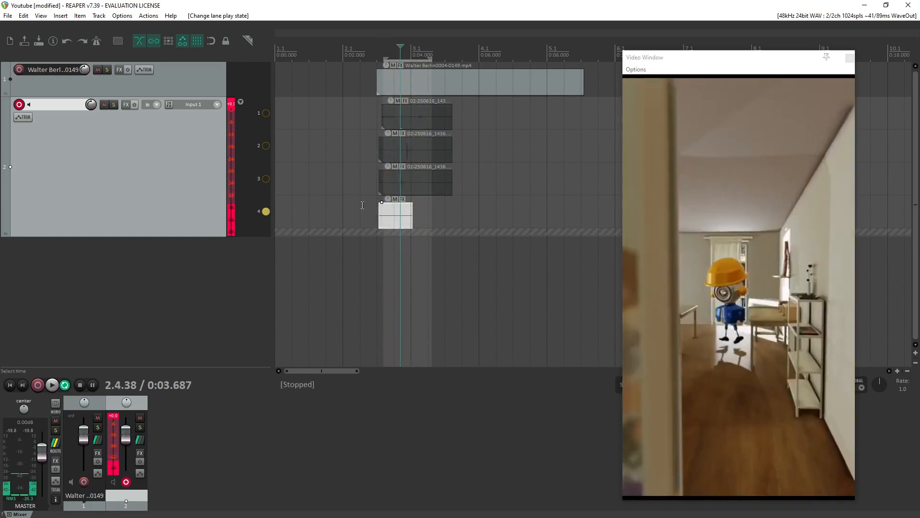
key(Delete)
click(439, 290)
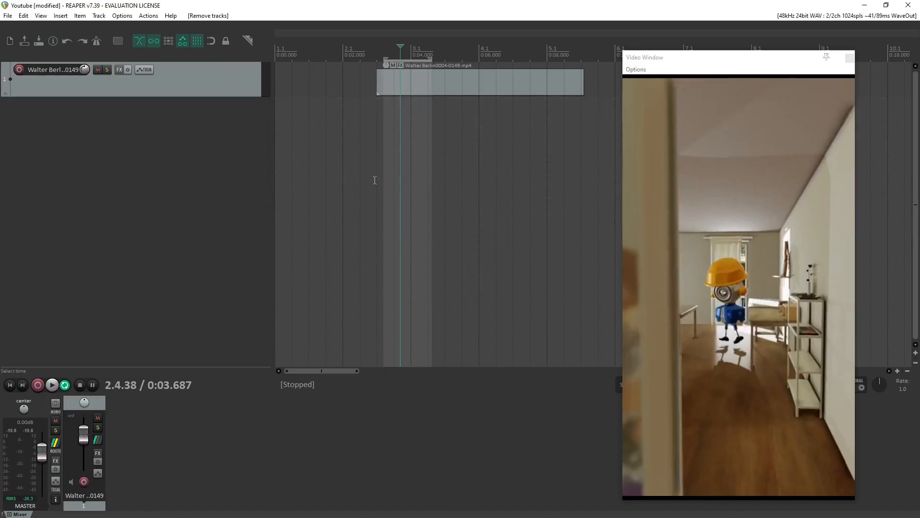
key(ctrl+z)
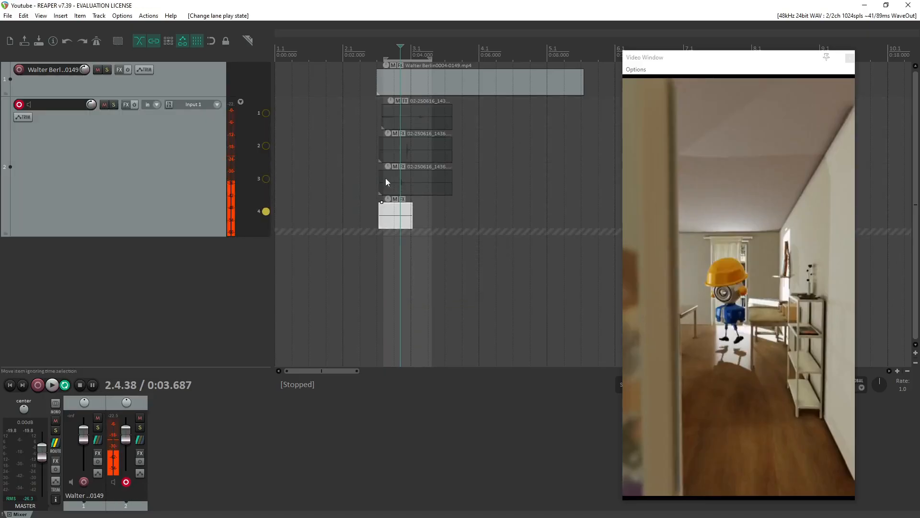
Delete the short take in lane 4, make lane 3 the playing lane and audition its take.
click(394, 214)
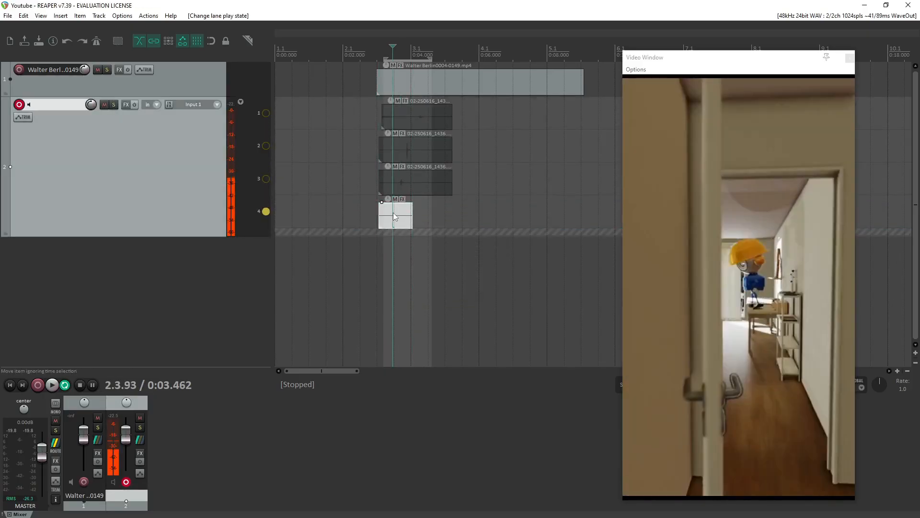
key(Delete)
click(417, 191)
click(266, 177)
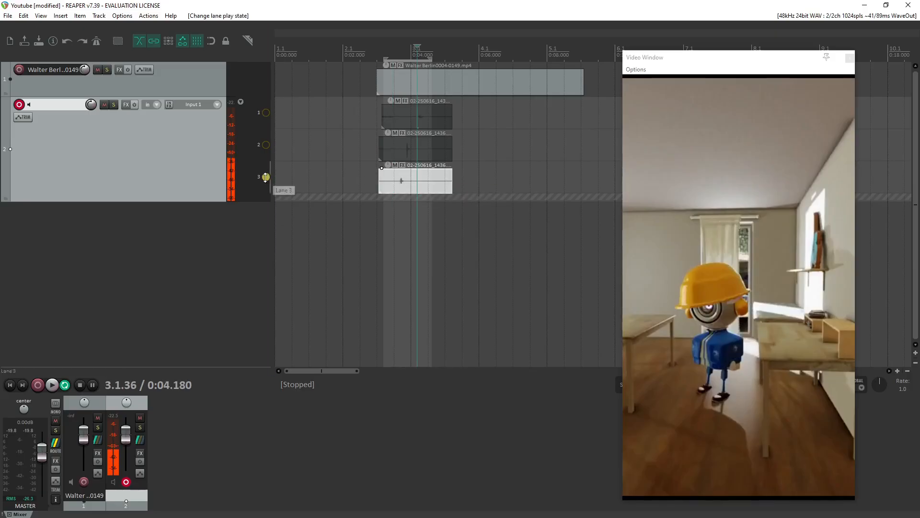
click(385, 174)
key(space)
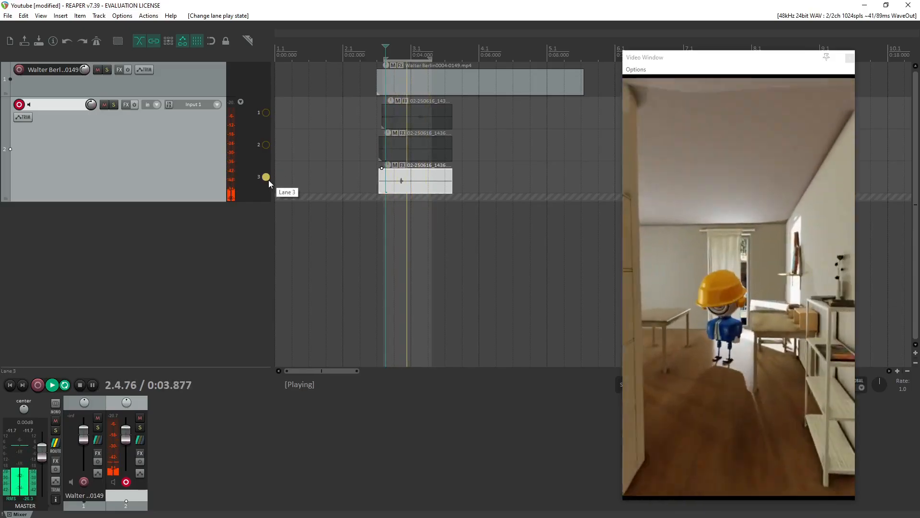
key(space)
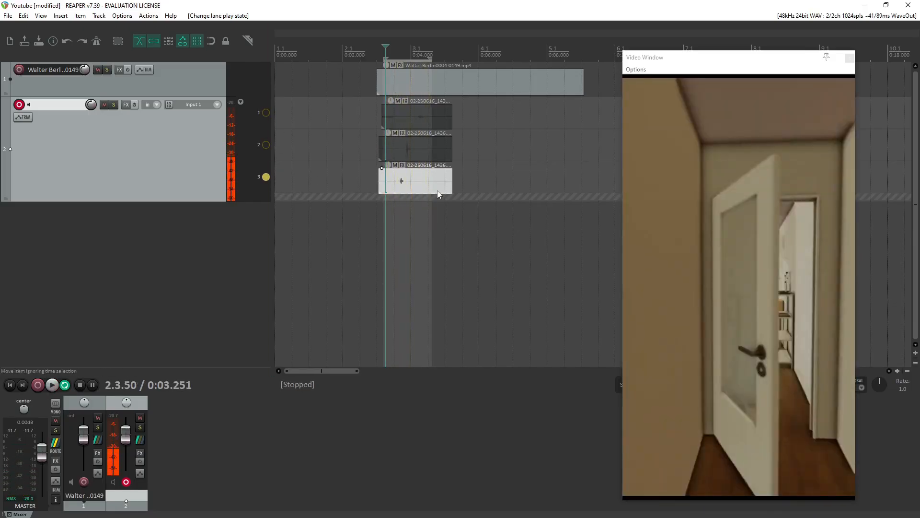
key(space)
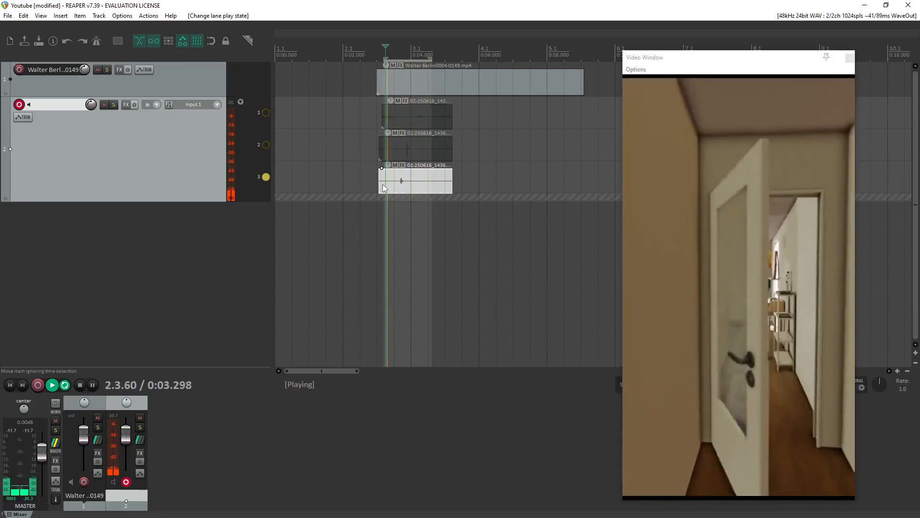
Compare the takes in lanes 2 and 1 in playback and leave lane 2 as the playing lane.
click(266, 145)
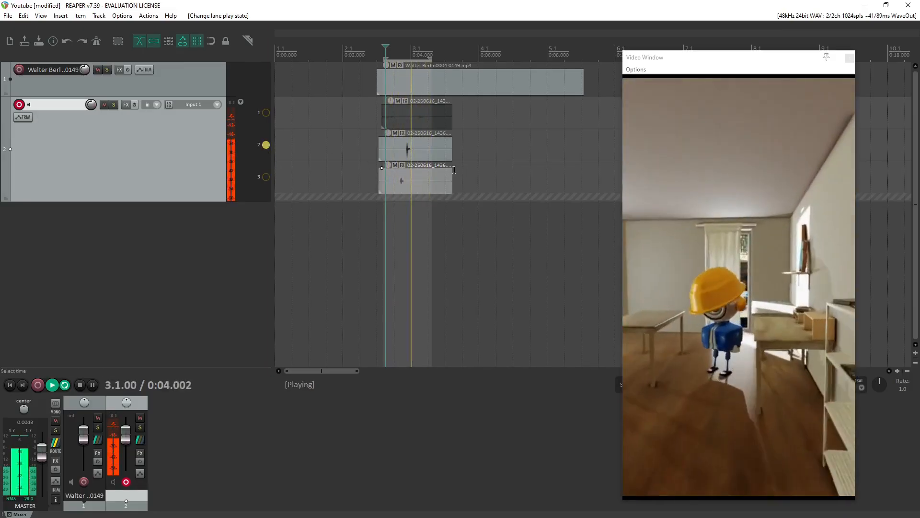
key(space)
click(266, 113)
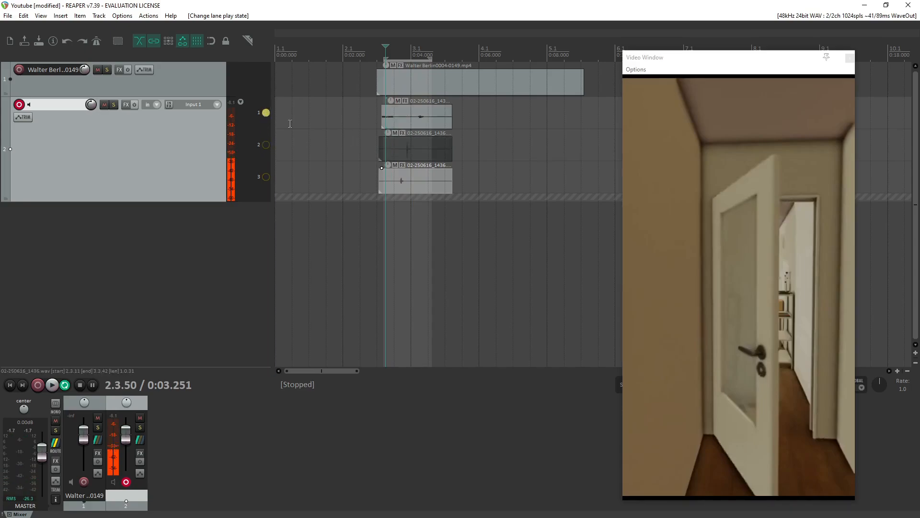
key(space)
key(space)
key(space)
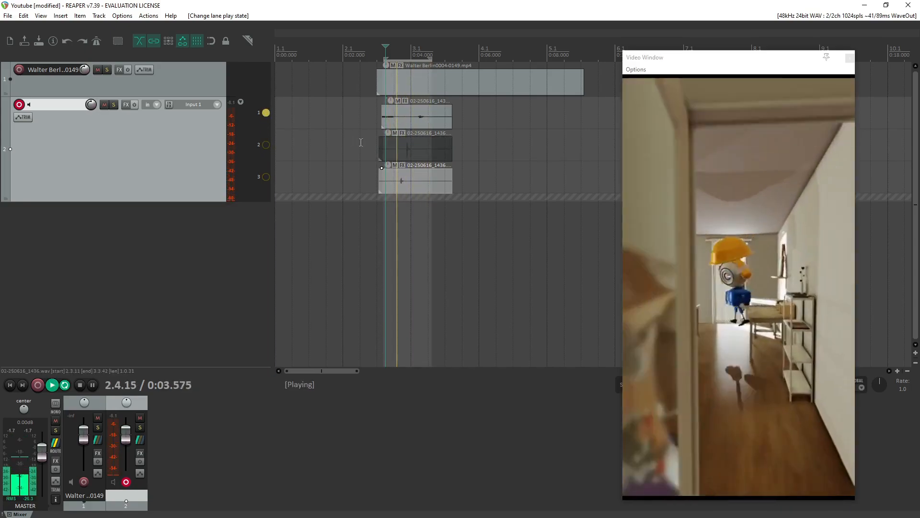
key(space)
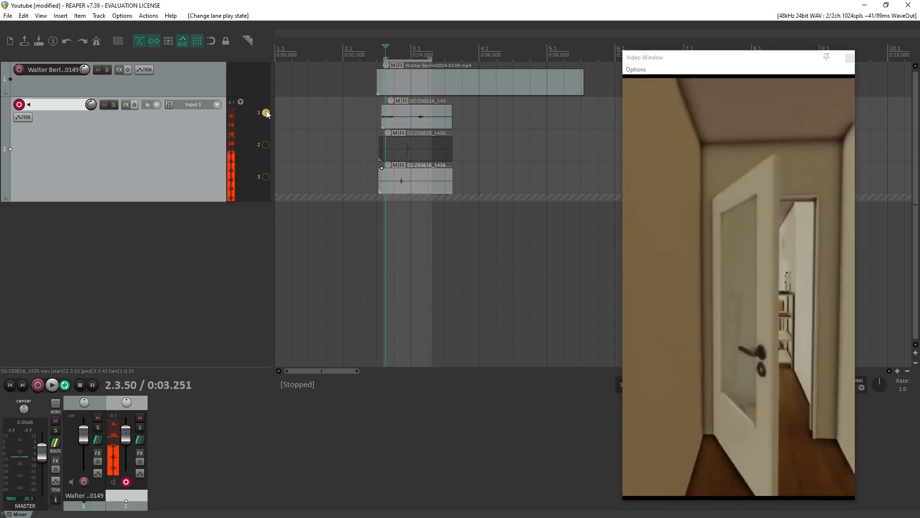
click(266, 144)
key(space)
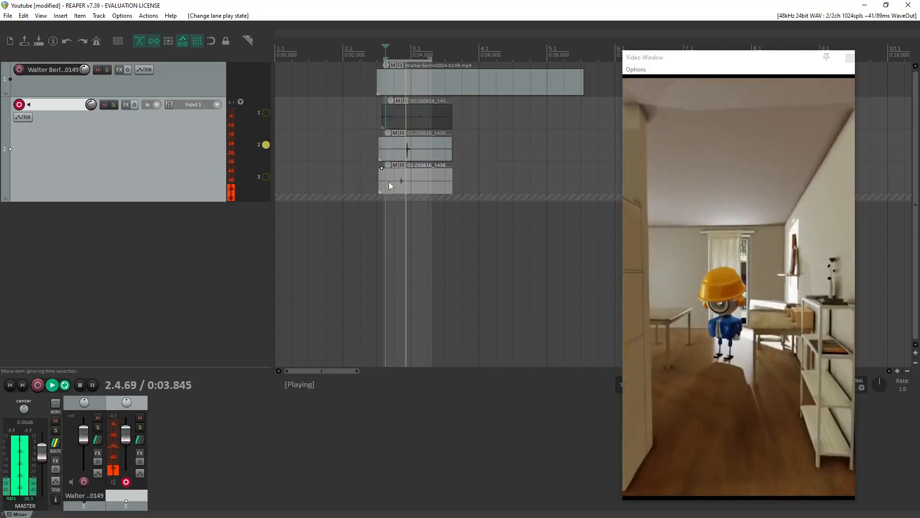
key(space)
key(space)
key(space)
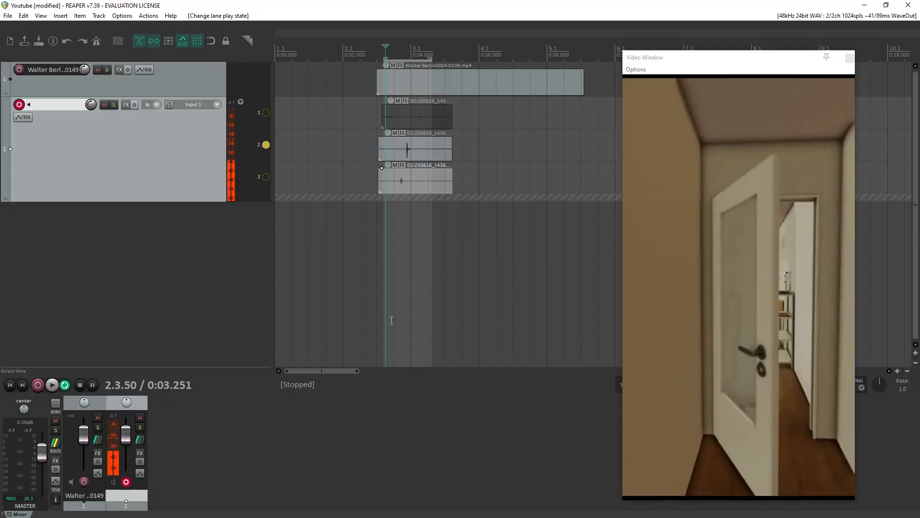
Play the lane 2 take once more and delete the take in lane 3.
scroll(354, 253, up, 3)
scroll(471, 236, down, 1)
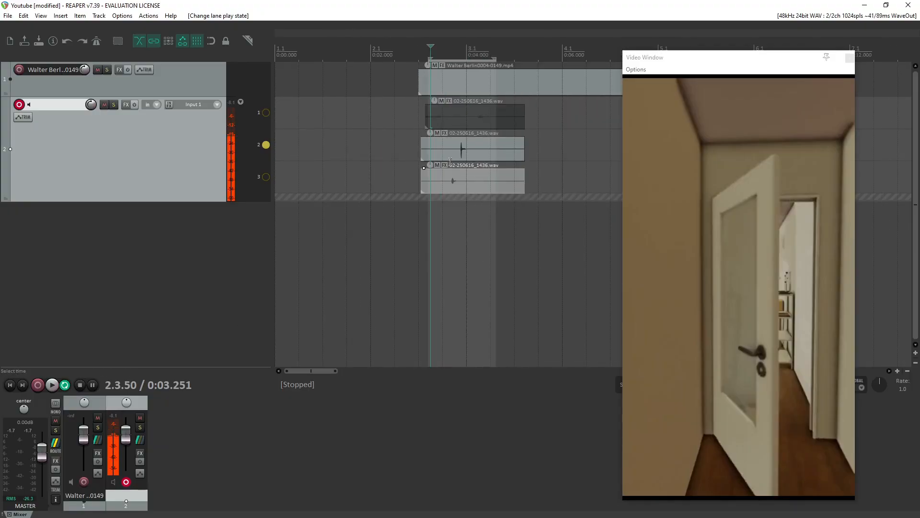
key(space)
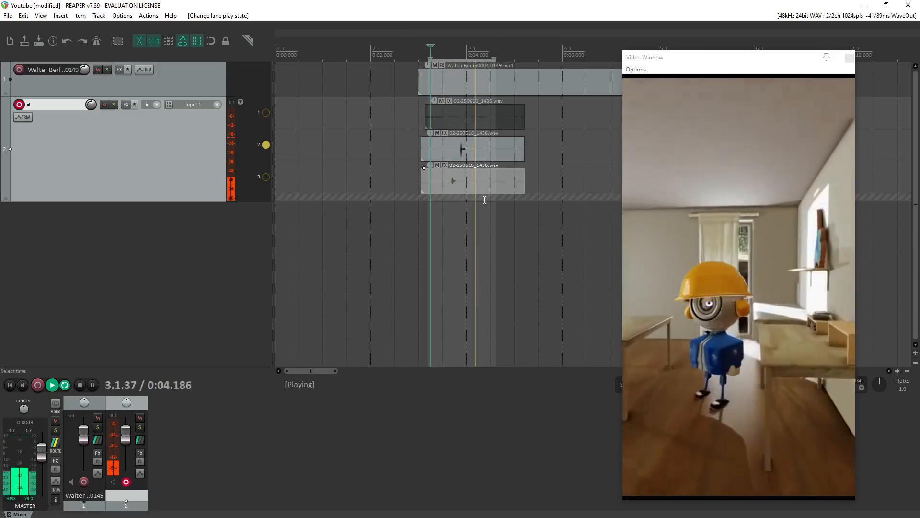
key(space)
key(space)
key(space)
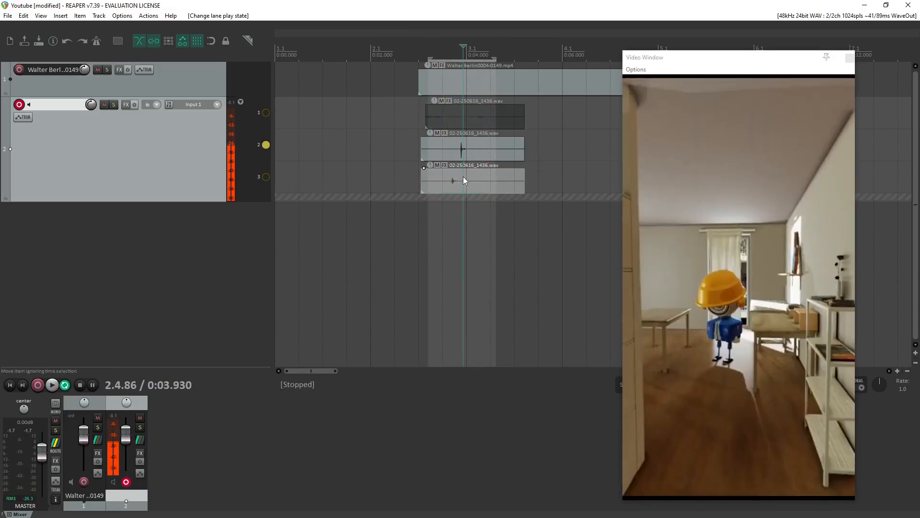
key(Delete)
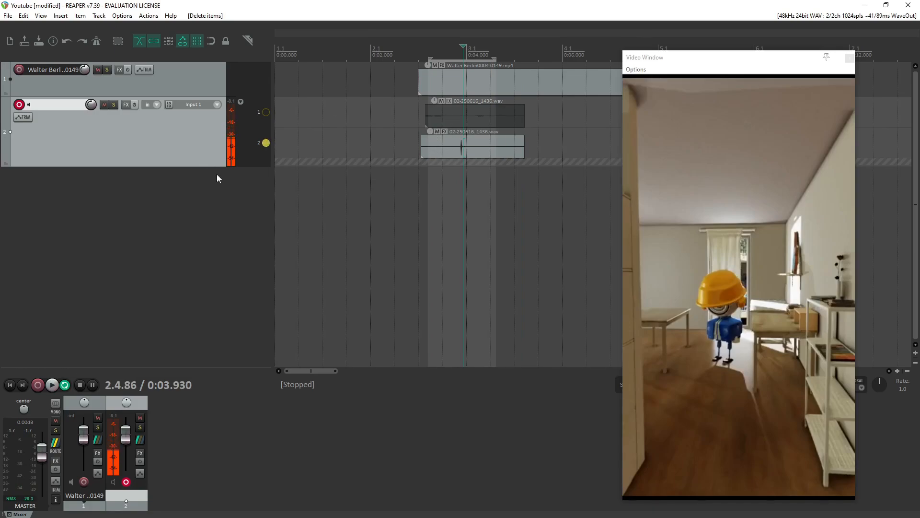
Increase the height of track 2 and move the video window further away from the takes.
drag(215, 166, 208, 237)
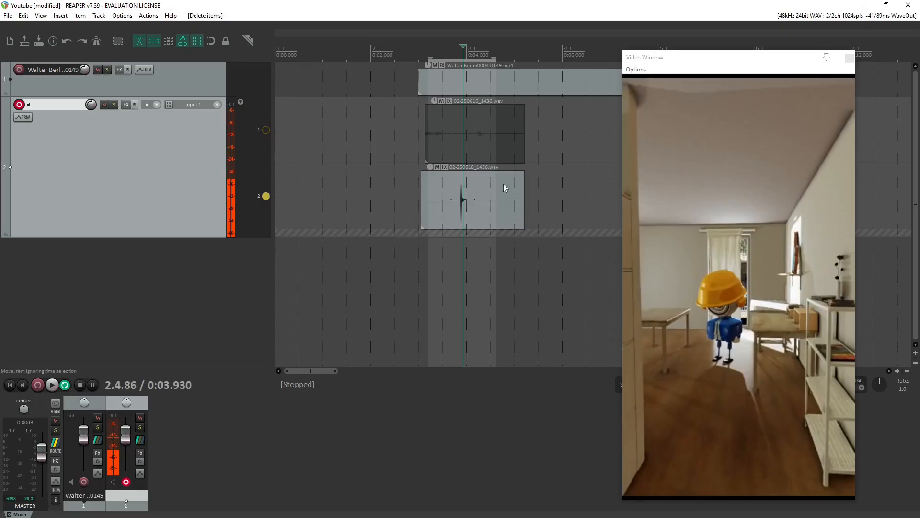
drag(702, 64, 761, 53)
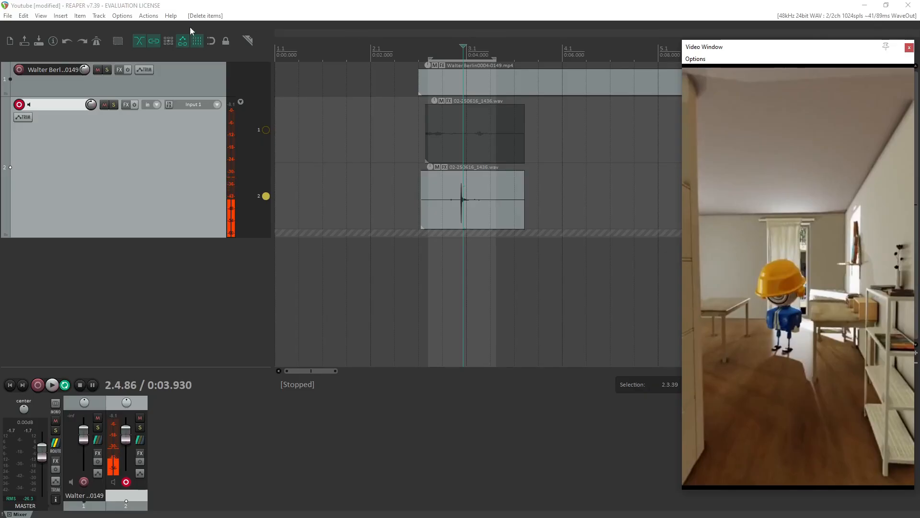
click(171, 17)
click(171, 17)
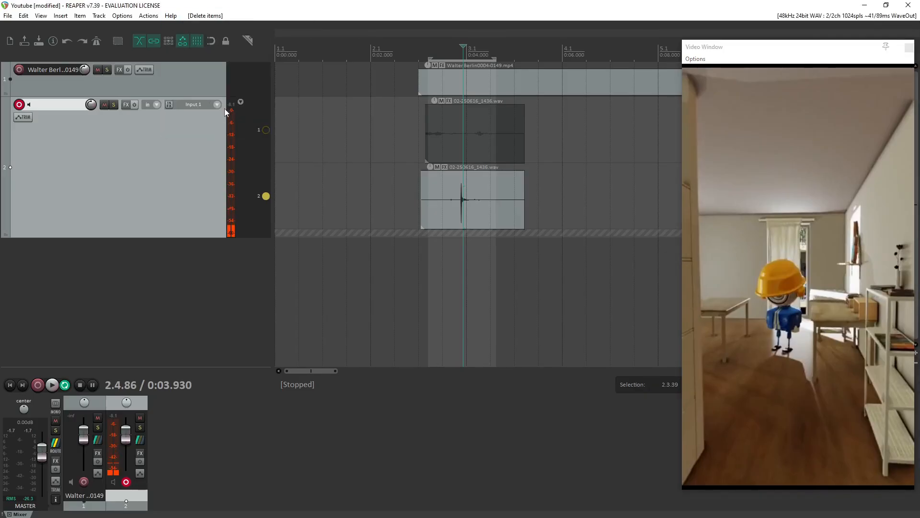
click(171, 16)
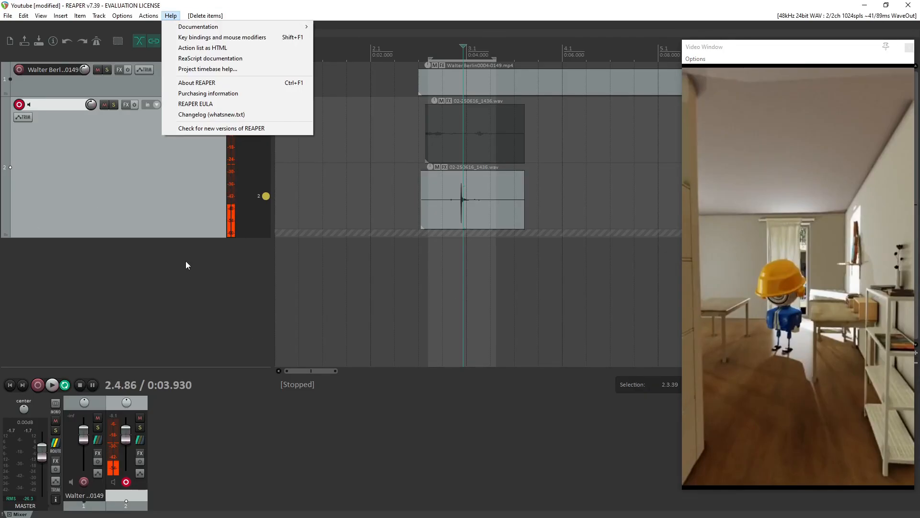
mouse_move(96, 12)
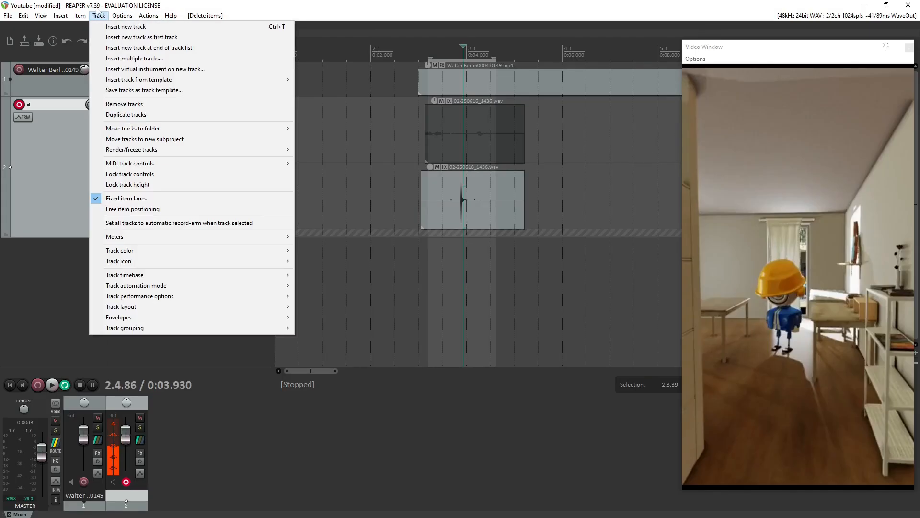
click(103, 11)
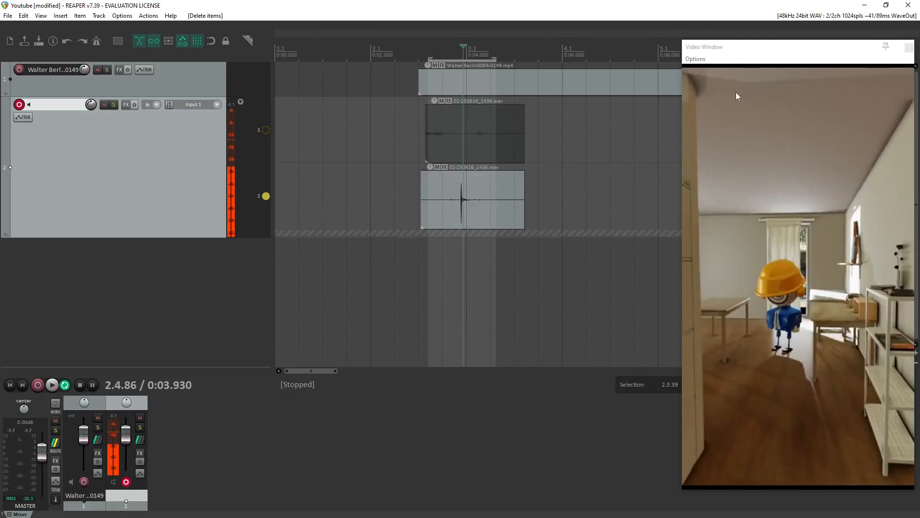
Place the edit cursor shortly before the start of the video clip and play through the lane 2 take.
key(alt+space)
click(405, 217)
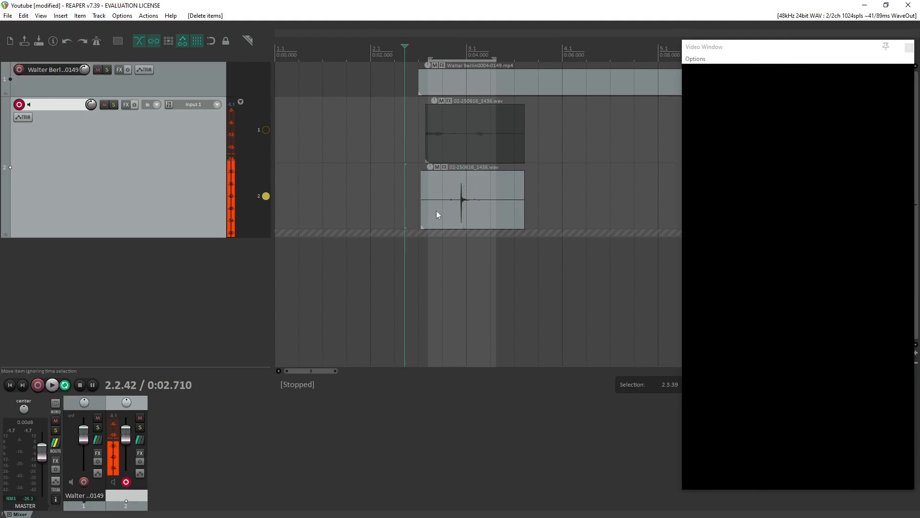
key(space)
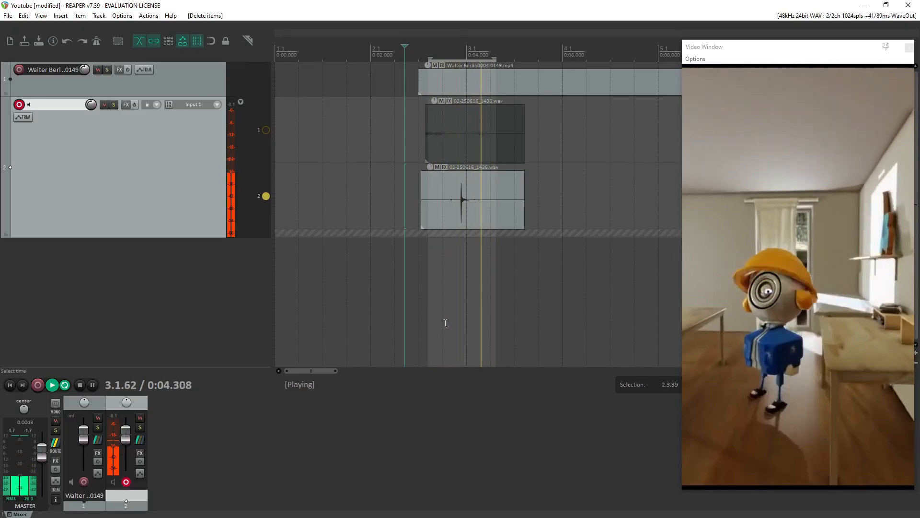
key(space)
Resize the video window to a slightly shorter height and place it beside the takes on the timeline.
scroll(458, 234, up, 5)
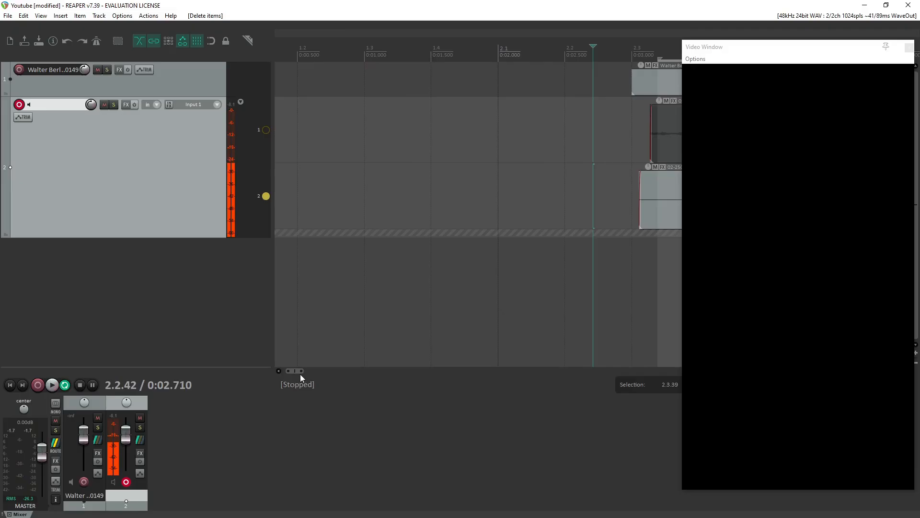
drag(301, 371, 309, 371)
scroll(425, 282, down, 2)
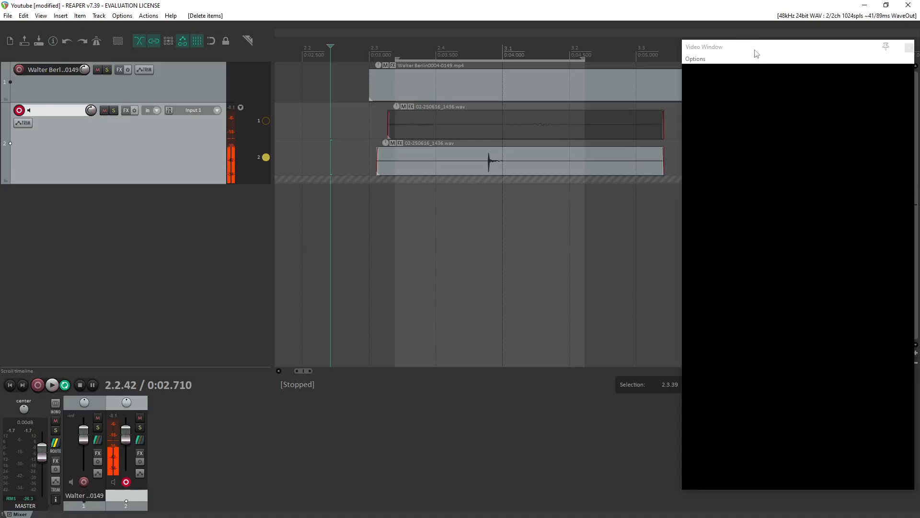
drag(756, 52, 719, 49)
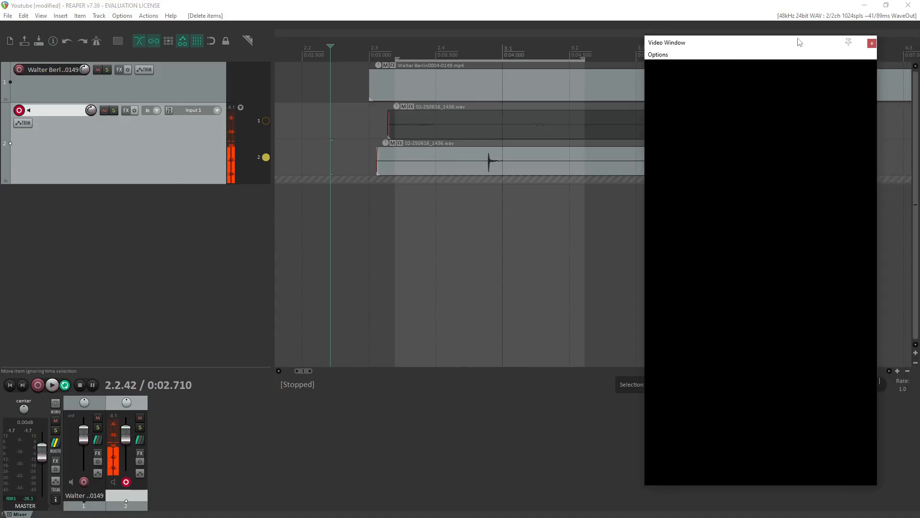
drag(800, 43, 808, 73)
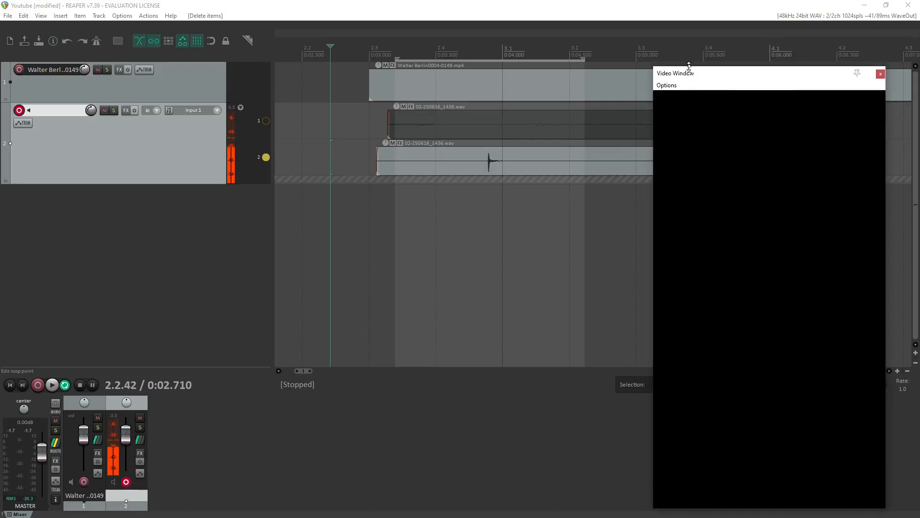
drag(688, 66, 735, 87)
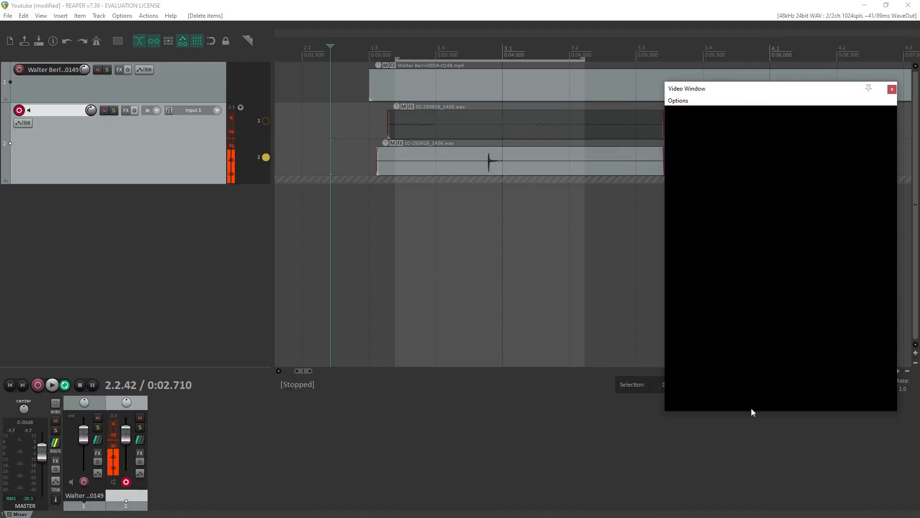
drag(755, 411, 750, 504)
drag(747, 92, 751, 59)
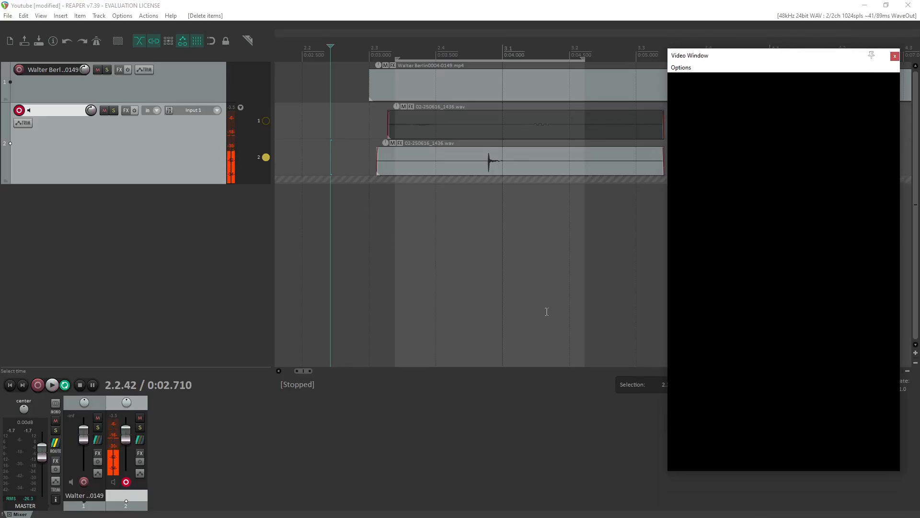
scroll(355, 294, down, 2)
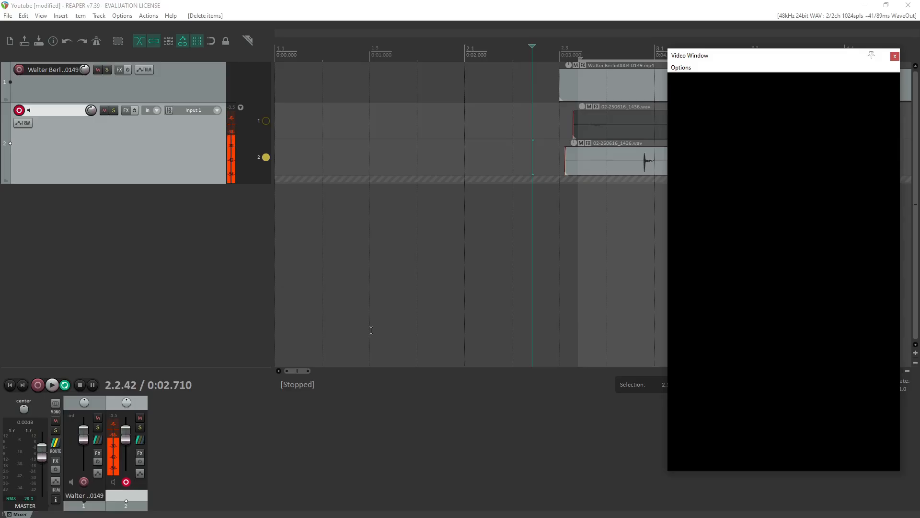
scroll(386, 257, down, 2)
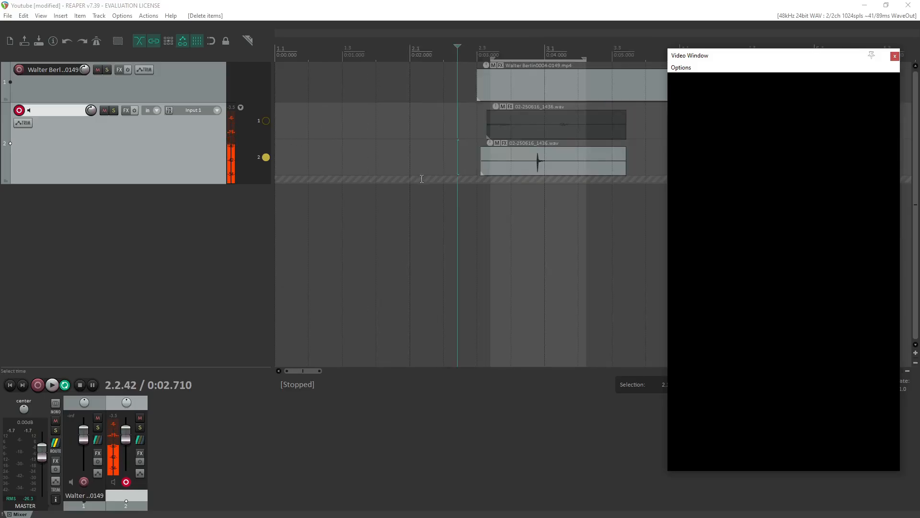
Place the edit cursor between the start of the time selection and the take's peak, and play the video with the lane 2 take.
scroll(422, 179, down, 2)
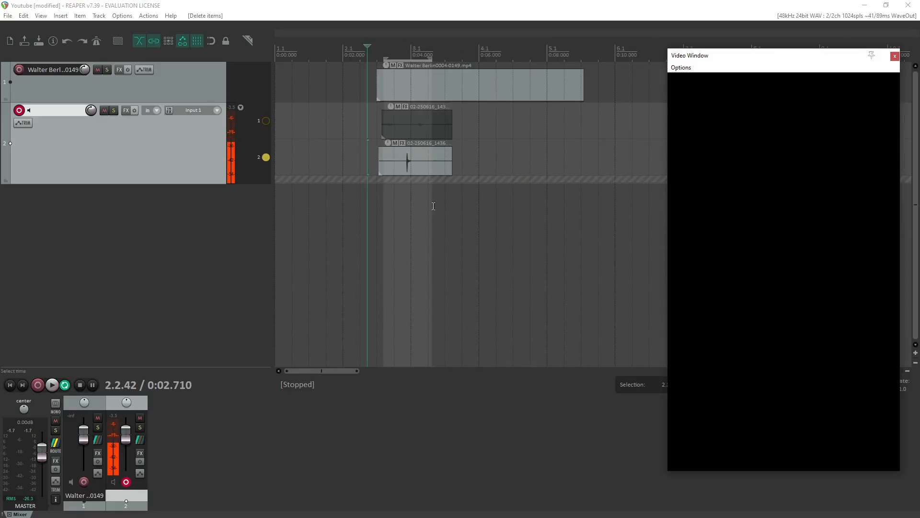
click(397, 53)
key(space)
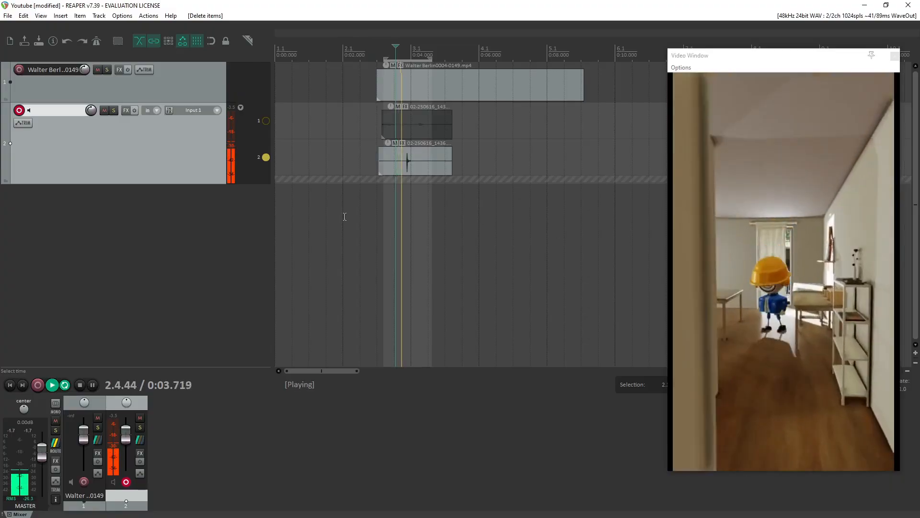
key(space)
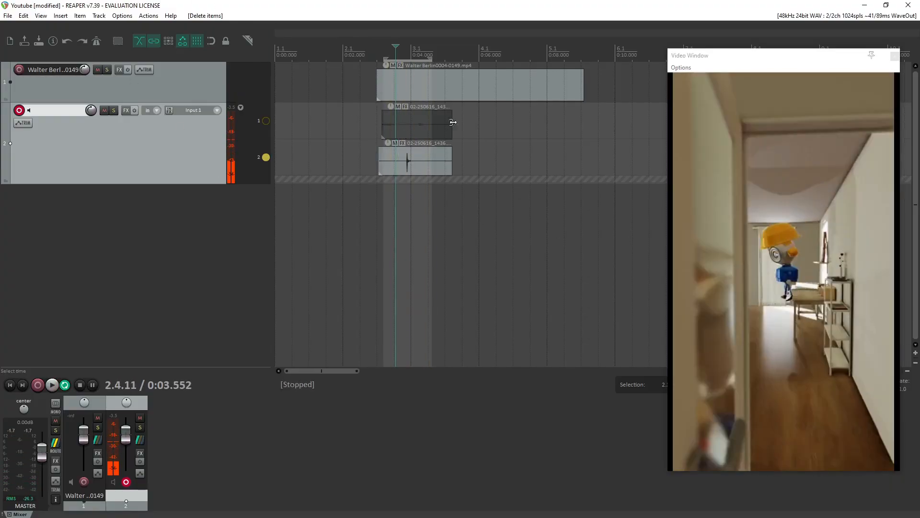
Switch track 2 to free item positioning and shorten both takes from their ends.
click(446, 46)
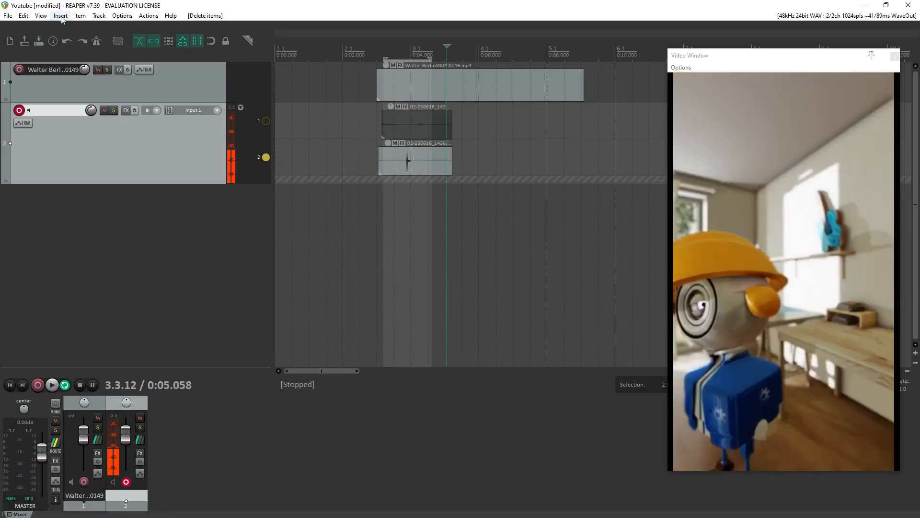
click(98, 15)
click(132, 209)
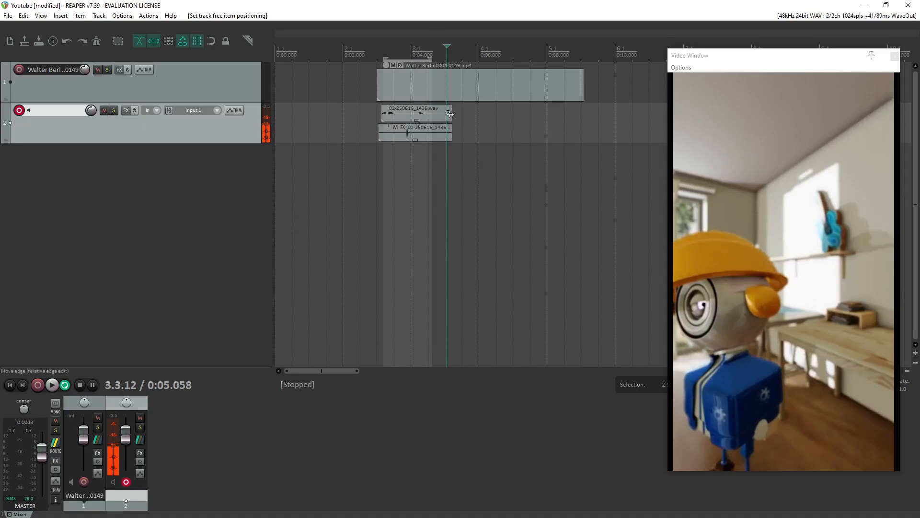
drag(449, 114, 435, 133)
Extend the time selection beyond the end of both takes and play them together with the video from near its start.
click(408, 56)
key(space)
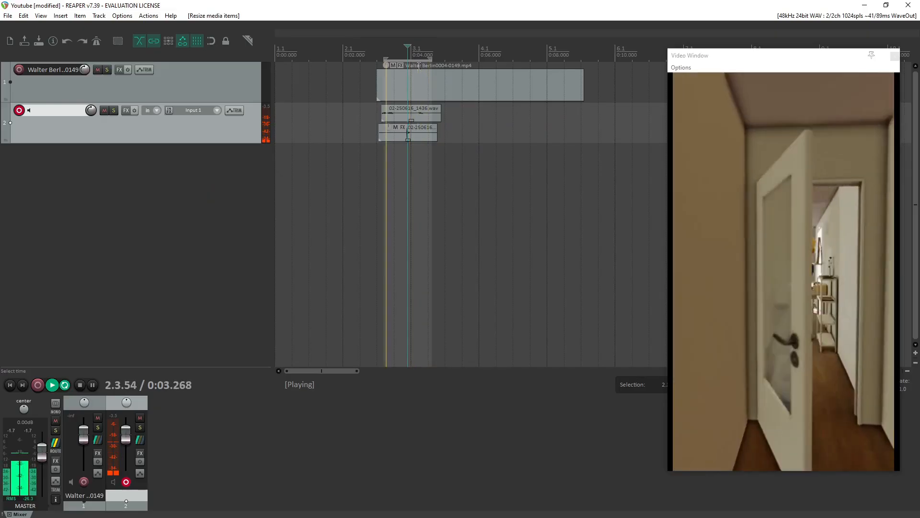
key(space)
drag(432, 60, 460, 61)
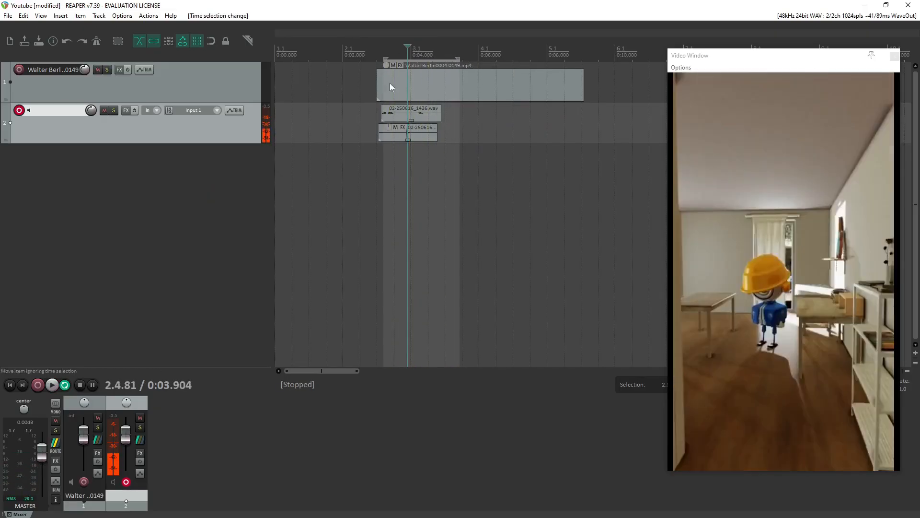
click(389, 53)
key(space)
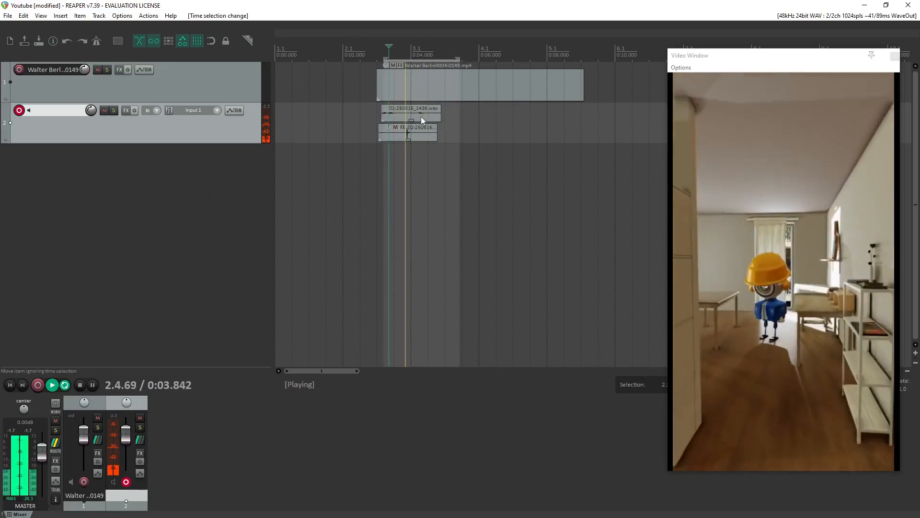
key(space)
Adjust the fade at the start of a take on track 2 and increase the height of the tracks.
drag(390, 107, 401, 107)
scroll(506, 136, up, 5)
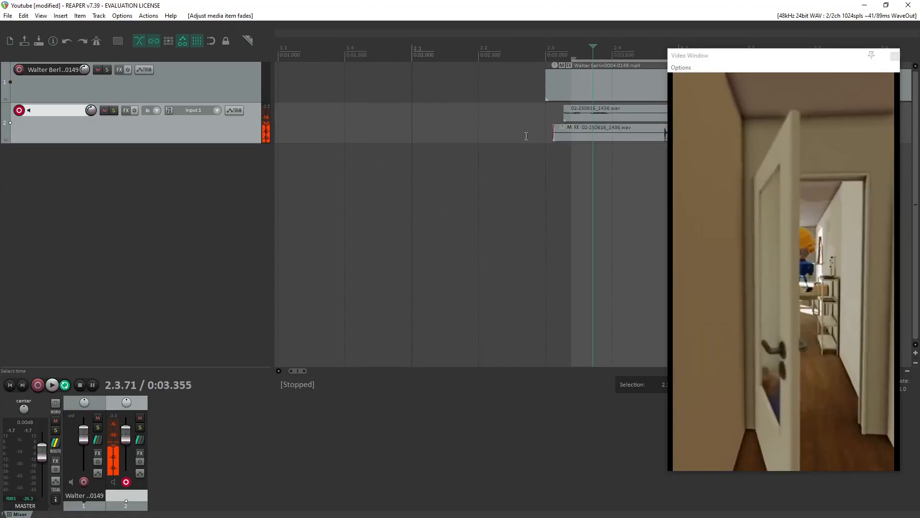
scroll(526, 136, up, 3)
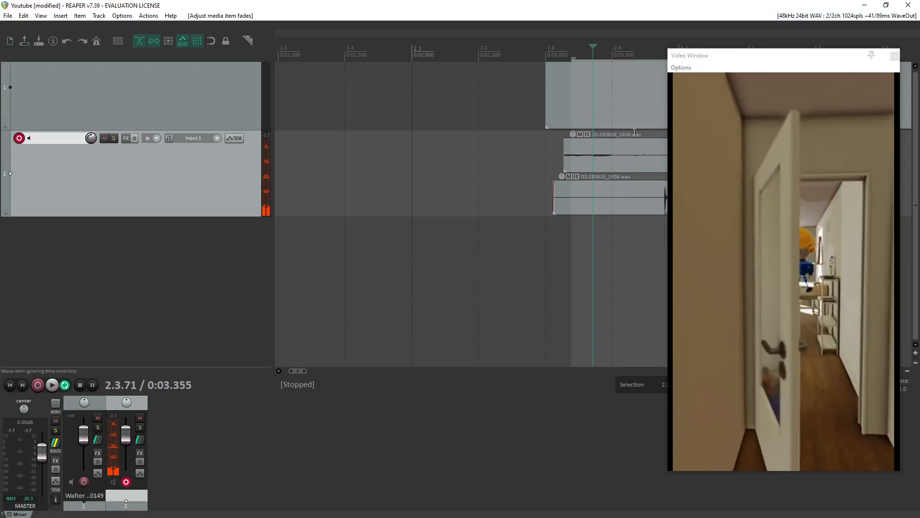
Close and reopen the video window, and place it over the track controls so that both takes are uncovered.
drag(786, 59, 360, 52)
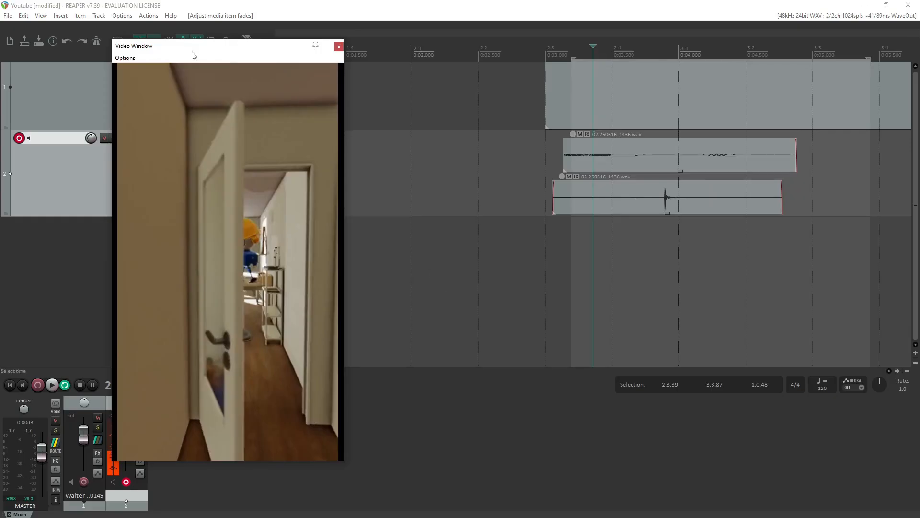
drag(193, 54, 430, 106)
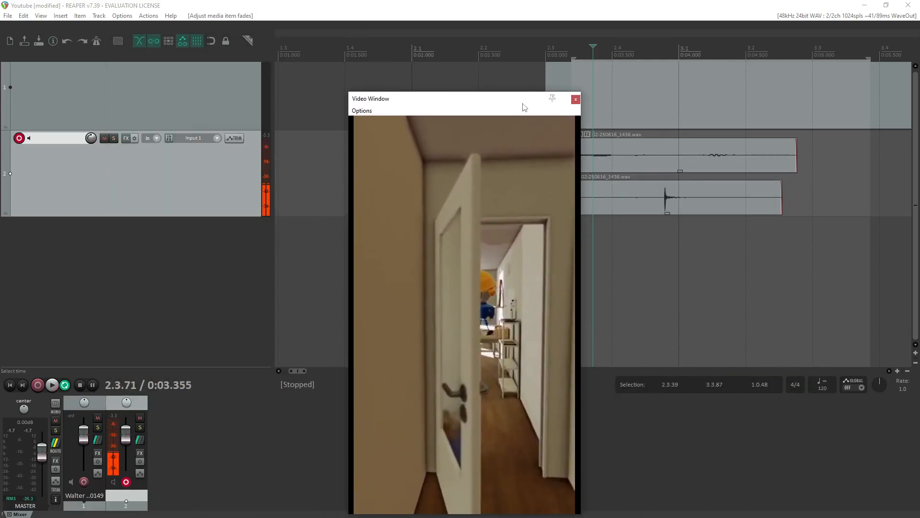
click(576, 100)
click(42, 16)
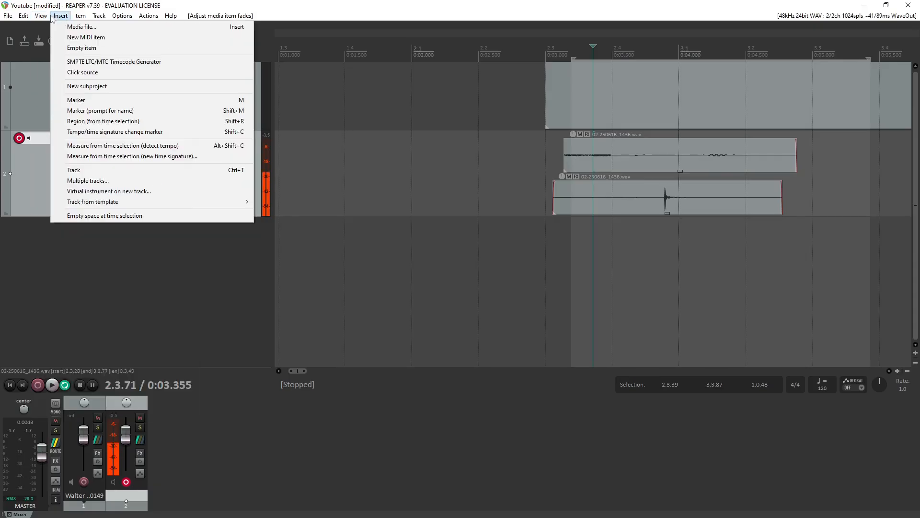
click(61, 96)
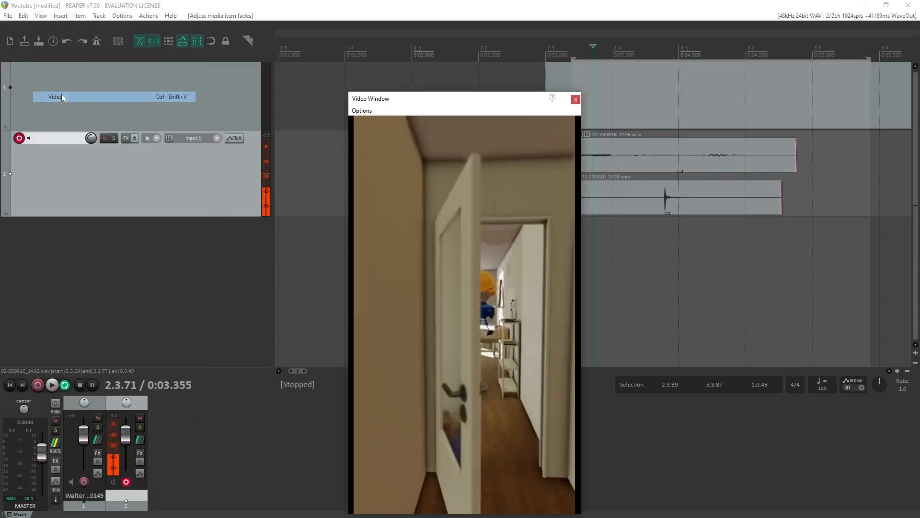
drag(502, 102, 261, 79)
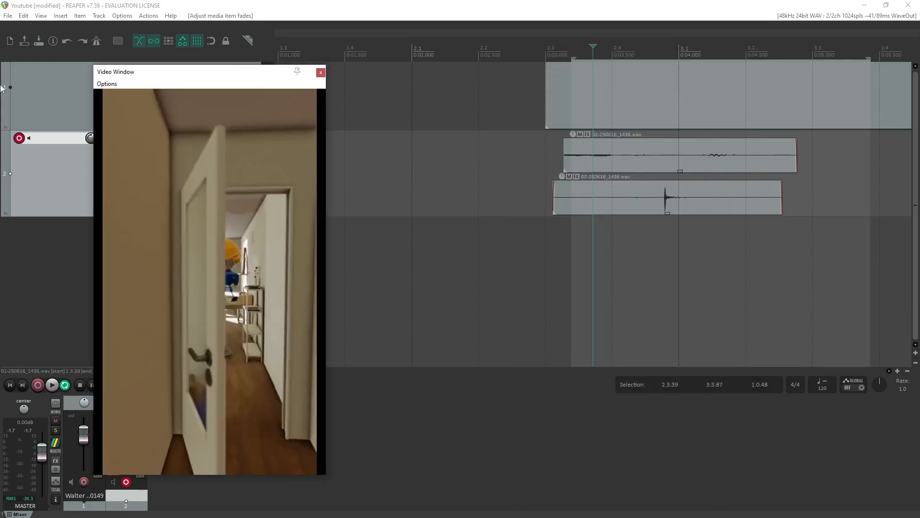
click(41, 16)
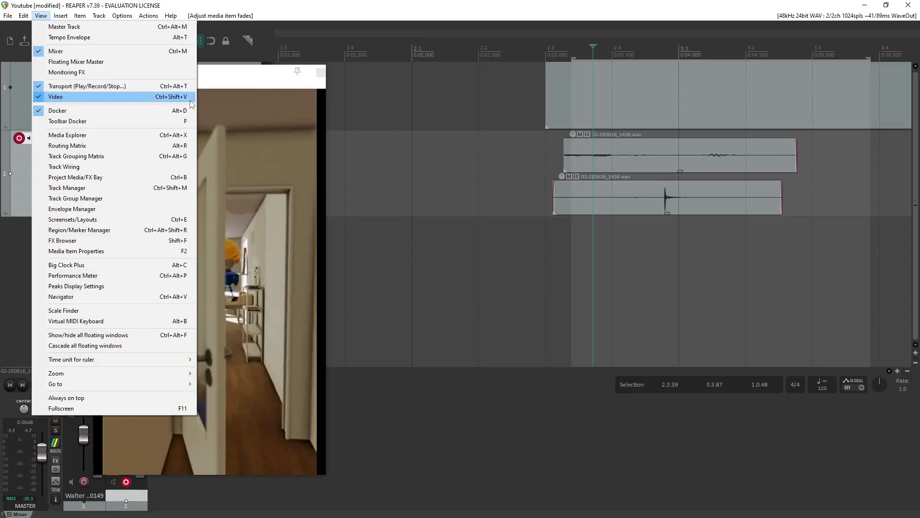
click(223, 79)
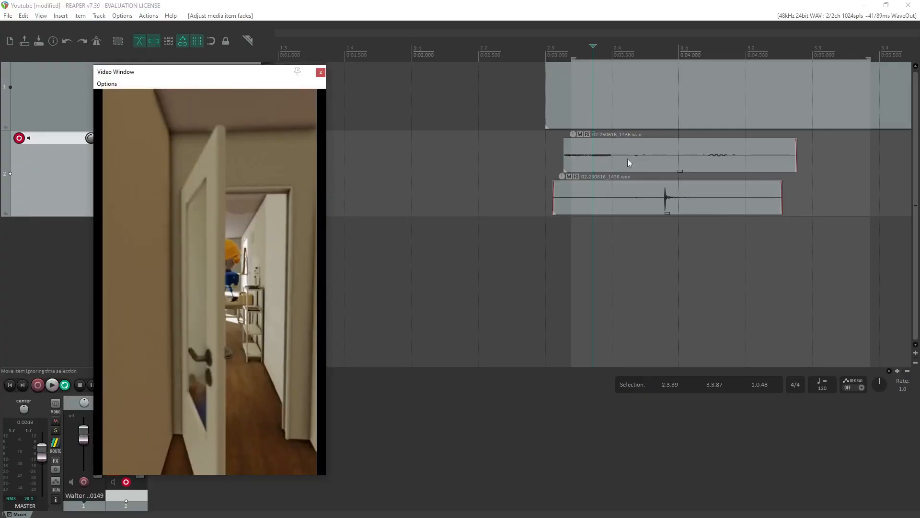
Play briefly from the start of the time selection and shift the upper take slightly later.
click(572, 232)
key(space)
key(space)
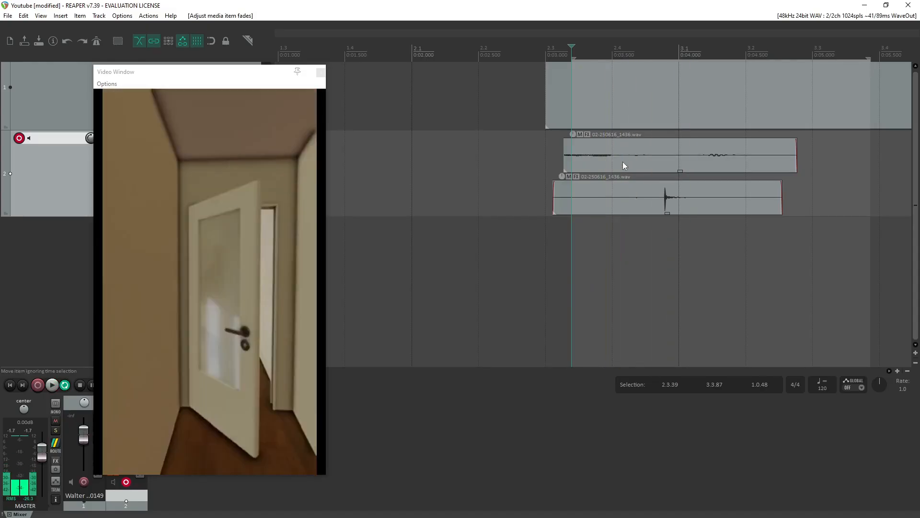
drag(617, 158, 621, 157)
Split the upper take on track 2 at about 3.5 s, just after its opening noise.
click(559, 149)
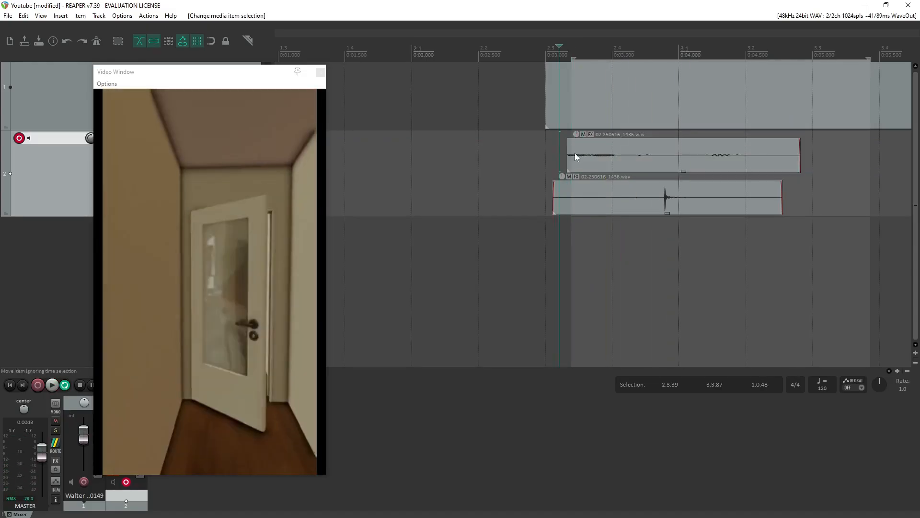
click(622, 141)
click(627, 160)
click(629, 142)
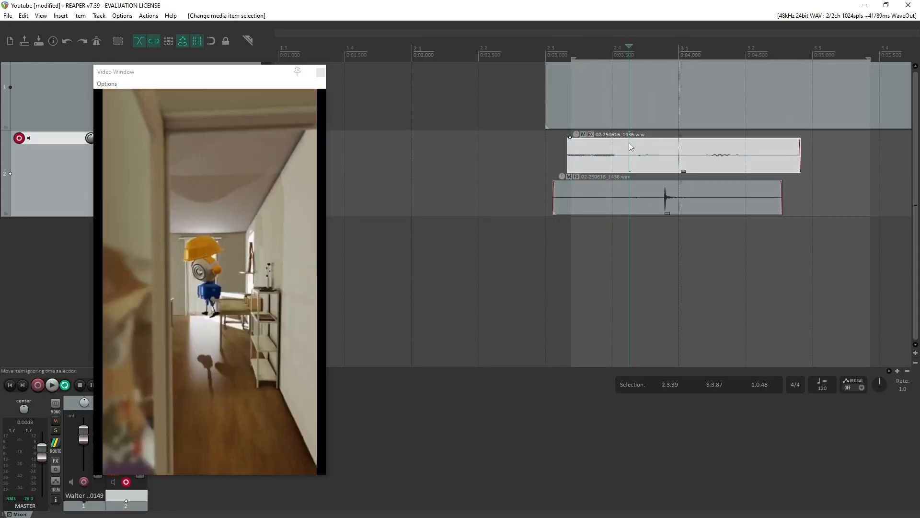
click(618, 144)
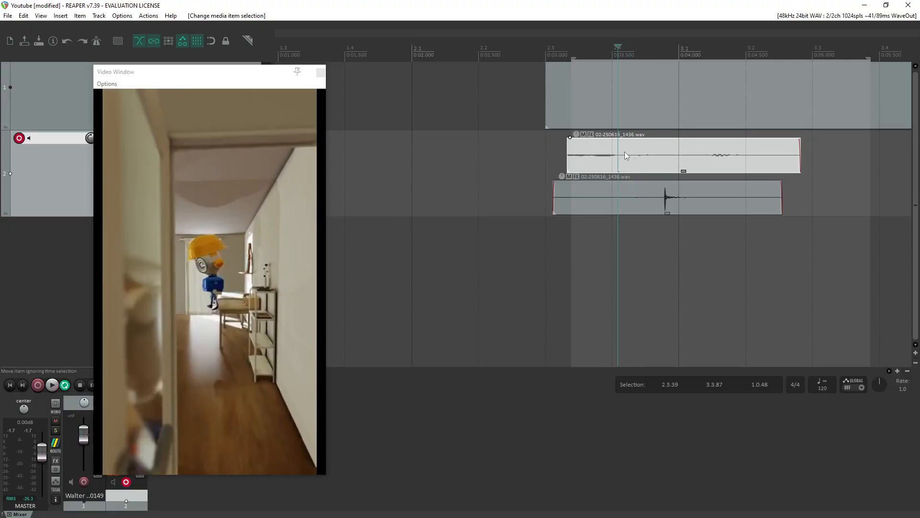
click(620, 145)
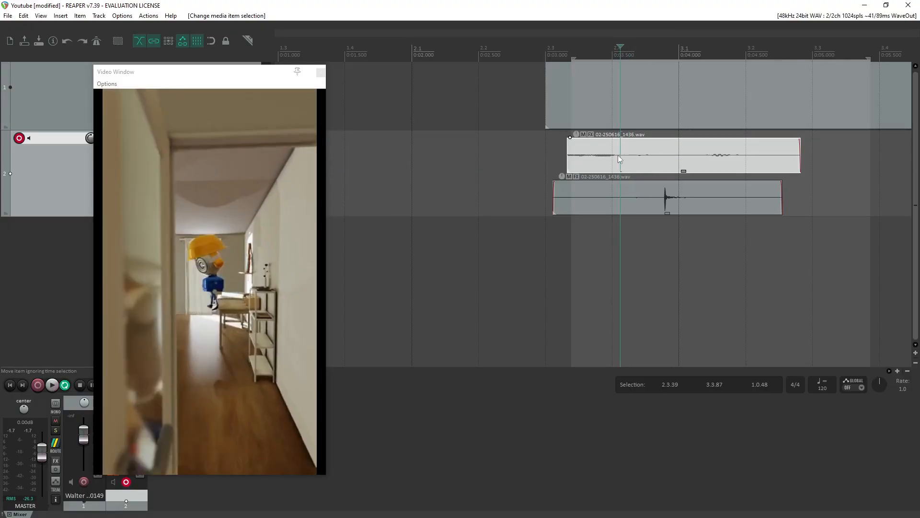
key(s)
click(593, 146)
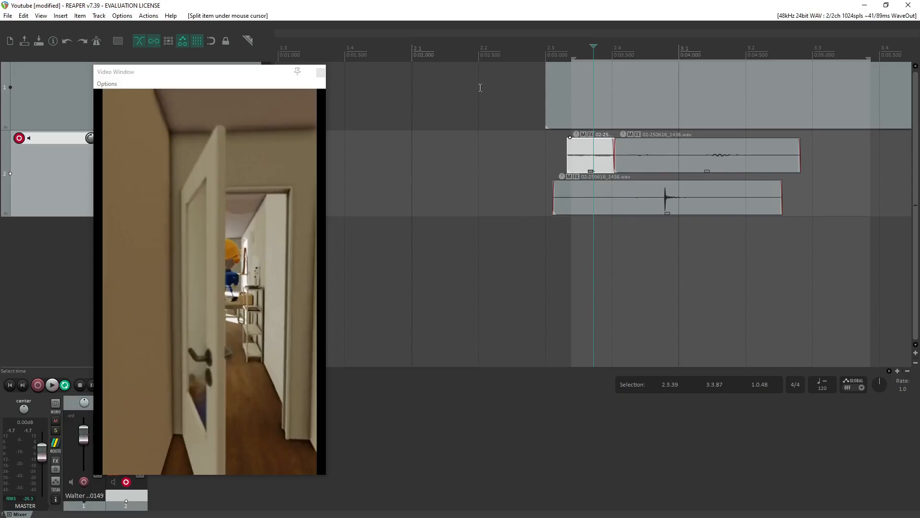
Filter the action list by "split", examine the available split actions and their shortcuts, and close the list.
click(149, 17)
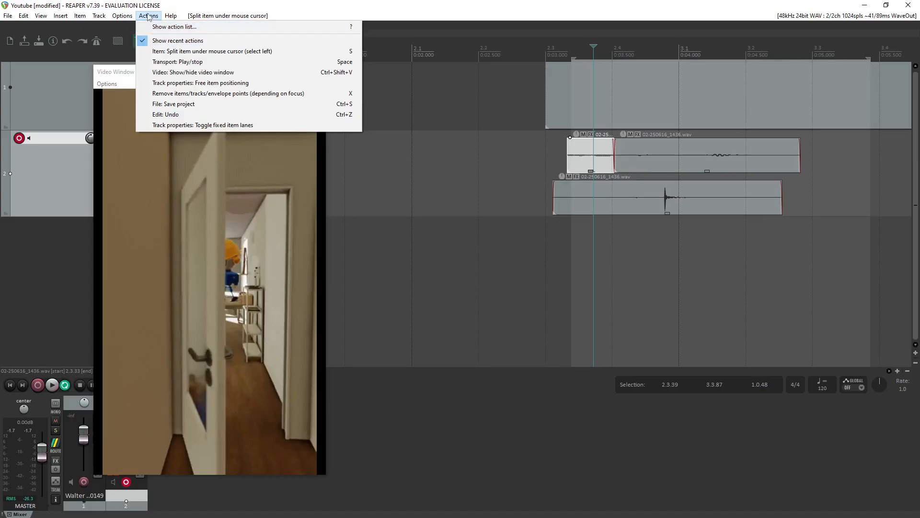
click(175, 27)
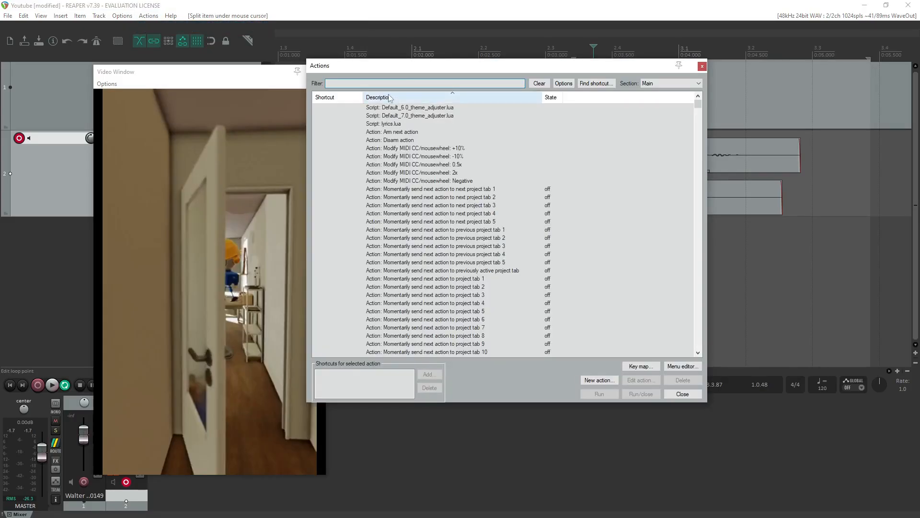
text(split)
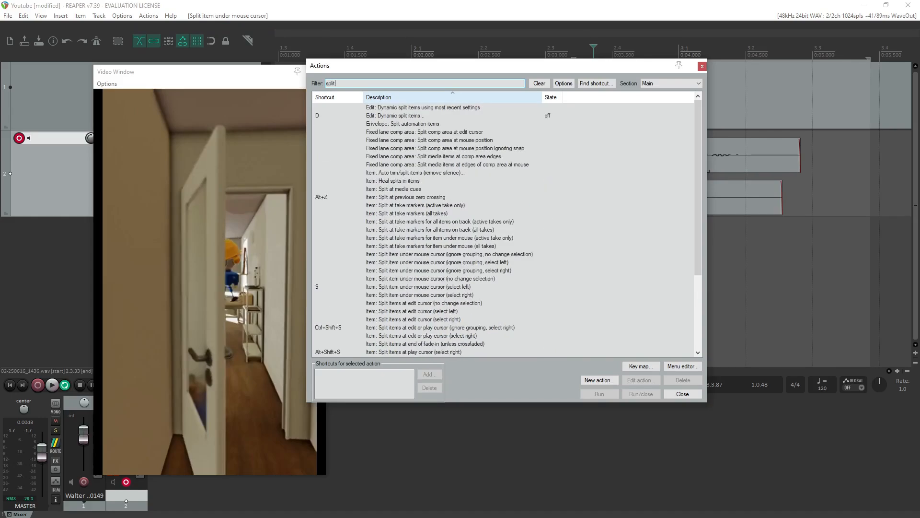
scroll(408, 309, down, 2)
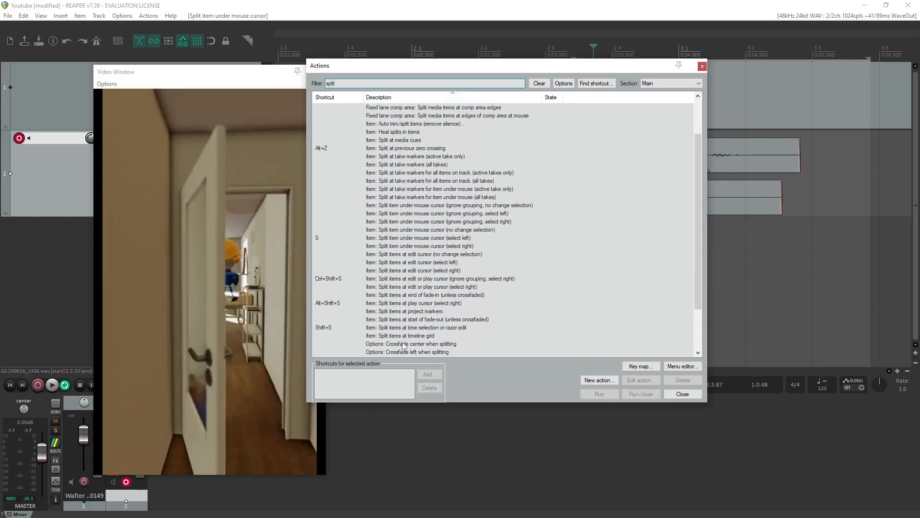
scroll(403, 345, down, 1)
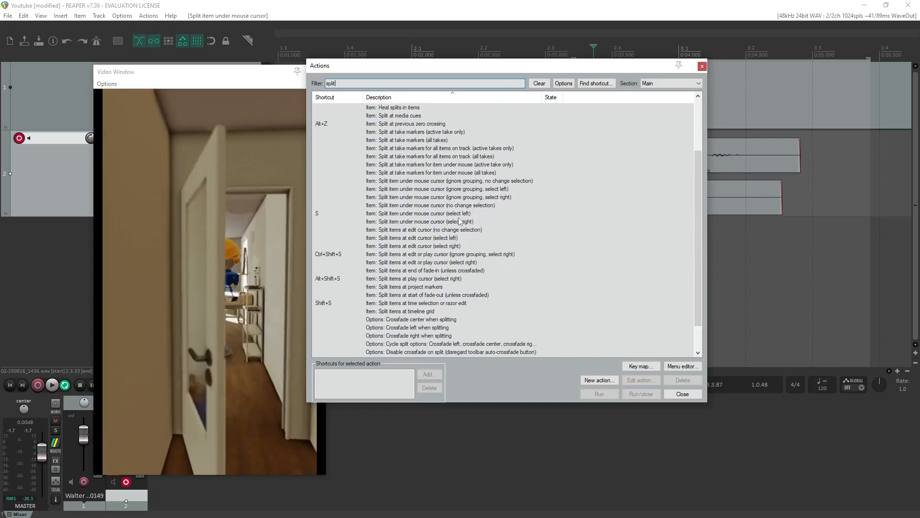
click(702, 67)
Split the rest of the upper take at about 3.7 s and delete both pieces before that cut.
click(623, 156)
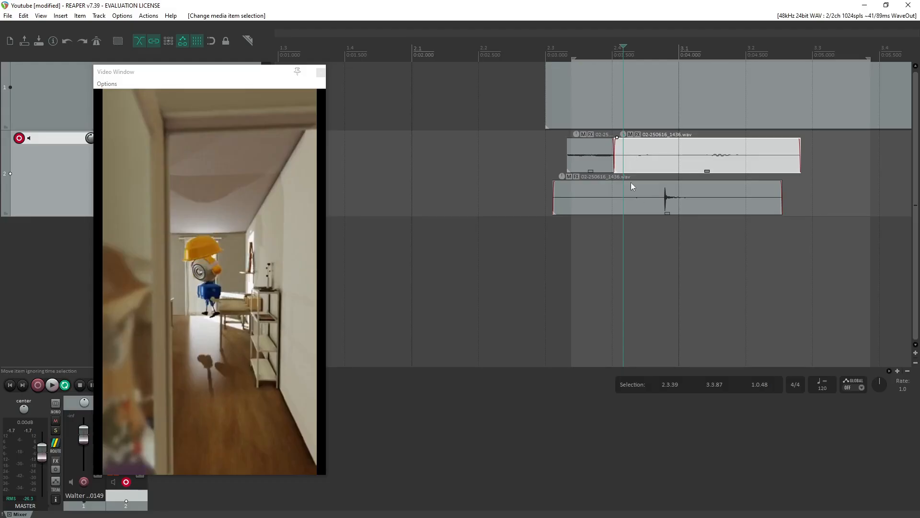
click(636, 156)
key(s)
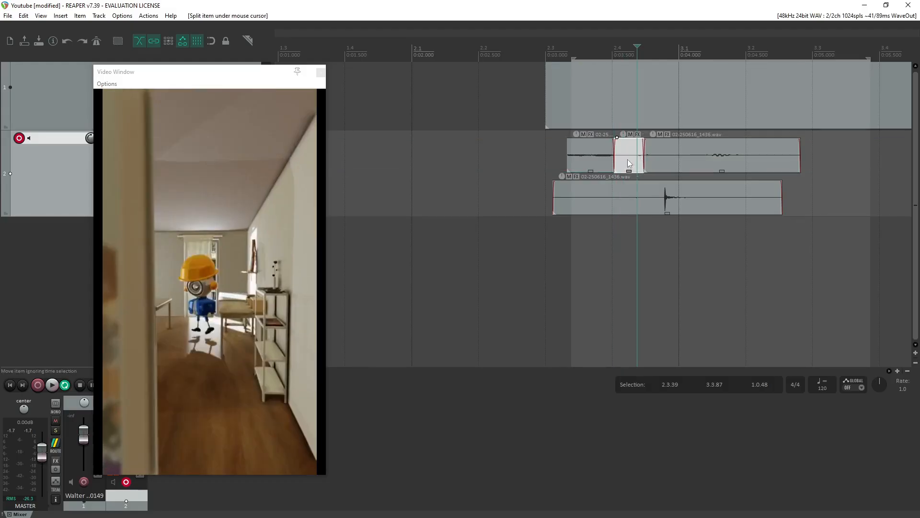
key(Delete)
click(599, 160)
key(Delete)
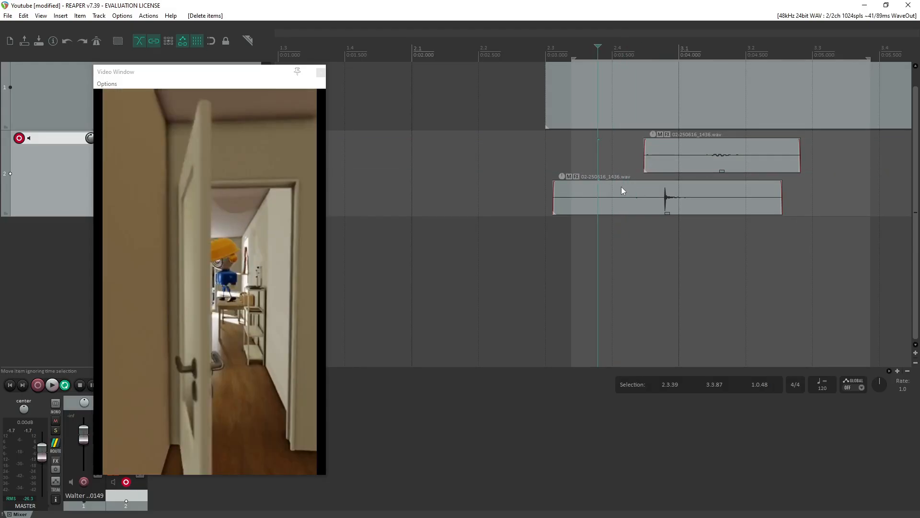
Make the video window taller and place it on the timeline beyond the end of the video clip.
scroll(618, 294, down, 4)
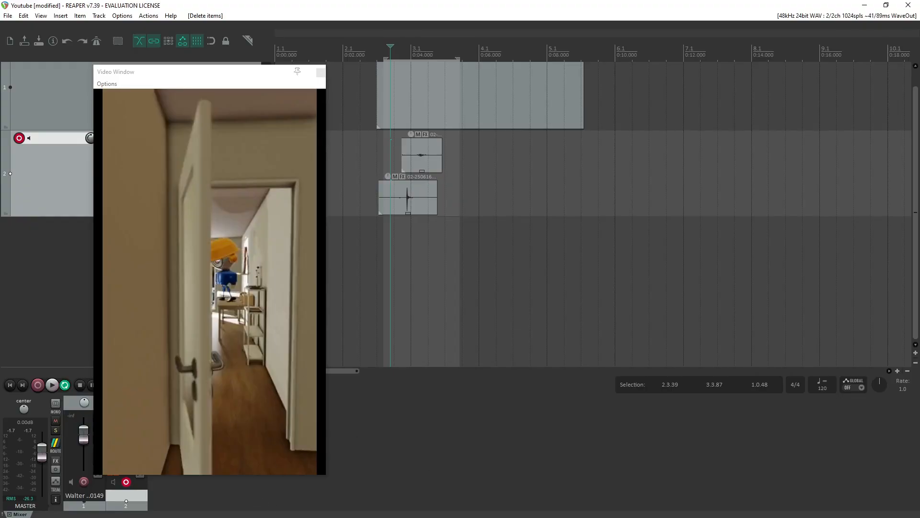
drag(217, 83, 189, 49)
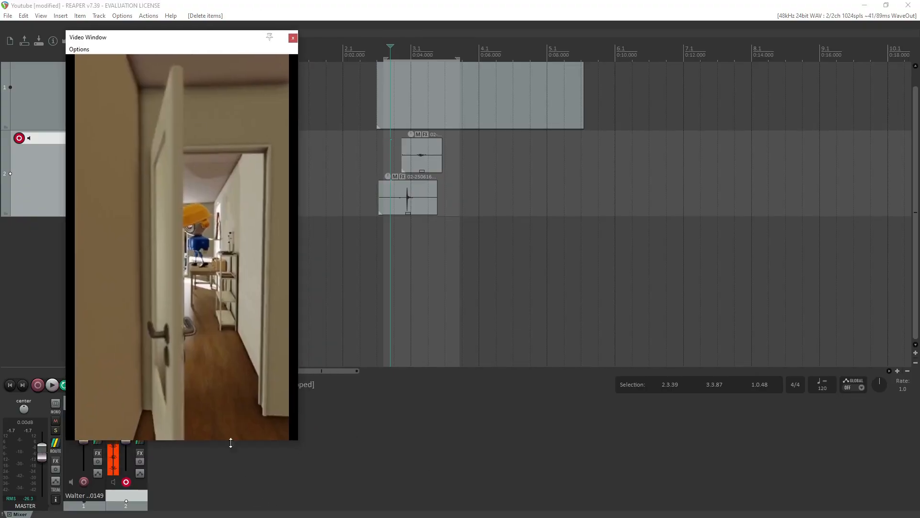
drag(232, 440, 234, 497)
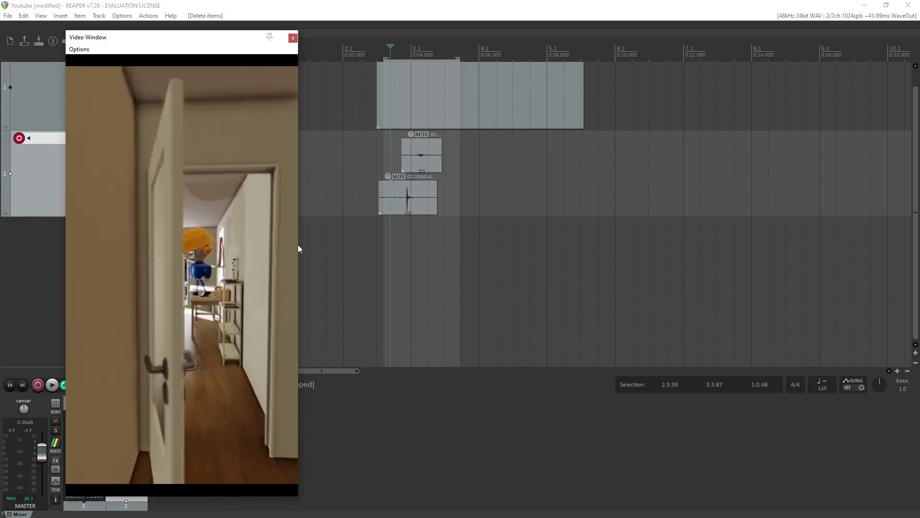
drag(225, 42, 775, 49)
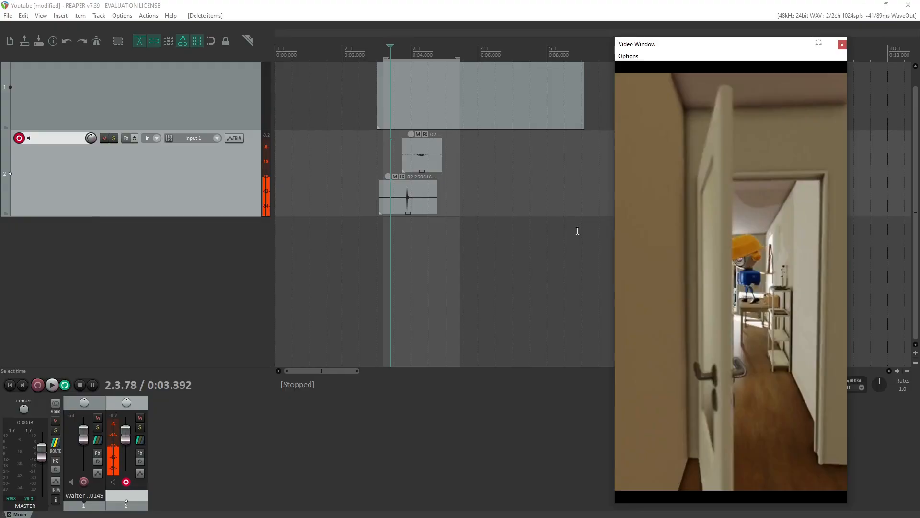
Play both takes on track 2 from the start of the video clip and delete the upper take.
mouse_move(720, 48)
mouse_down()
mouse_move(540, 87)
mouse_move(696, 45)
mouse_move(716, 53)
mouse_up()
click(377, 151)
key(space)
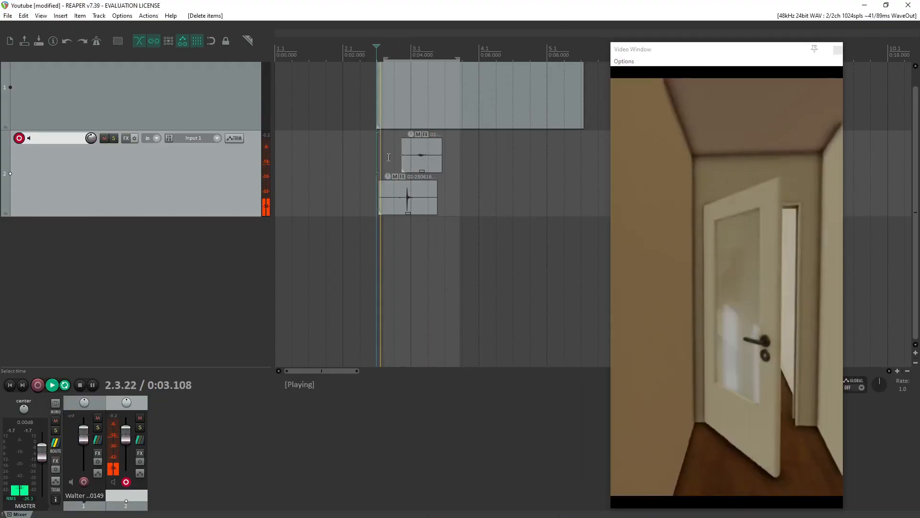
key(space)
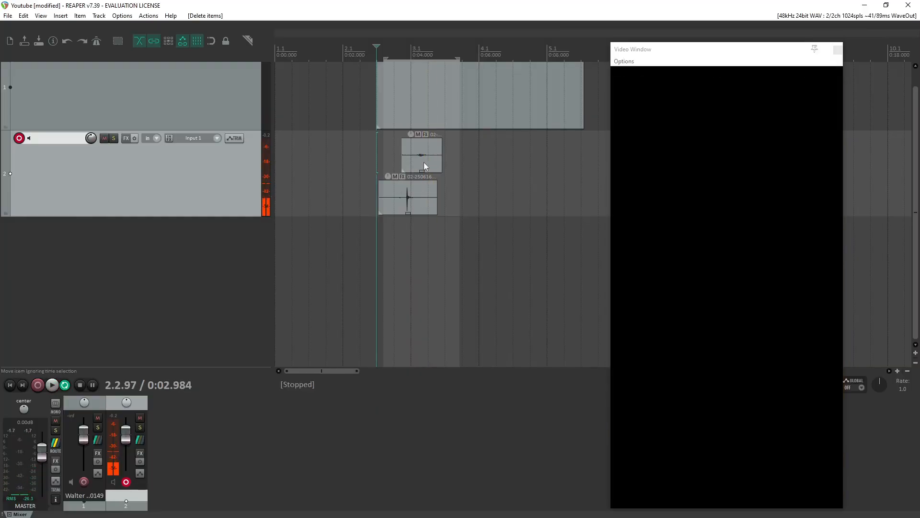
click(425, 160)
key(Delete)
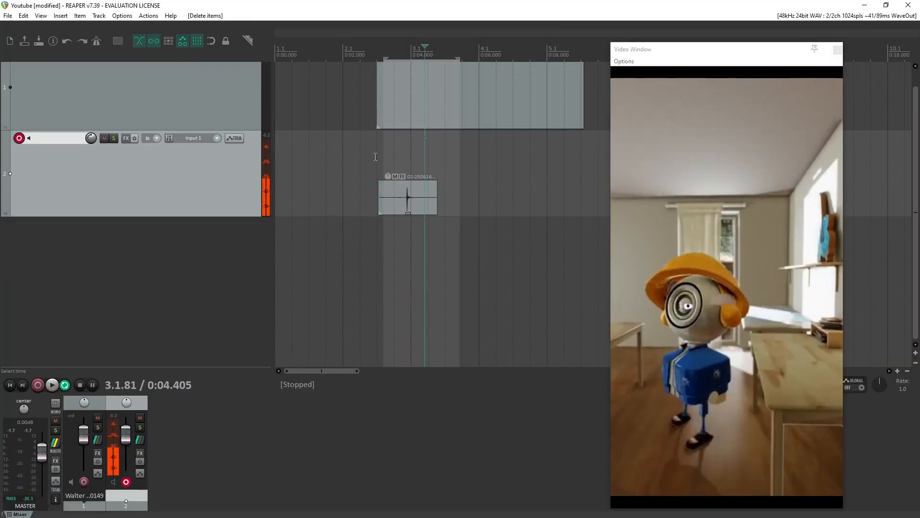
Play the remaining take, split it at about 3.79 s just before its loud peak, and delete the part before the cut.
key(space)
key(space)
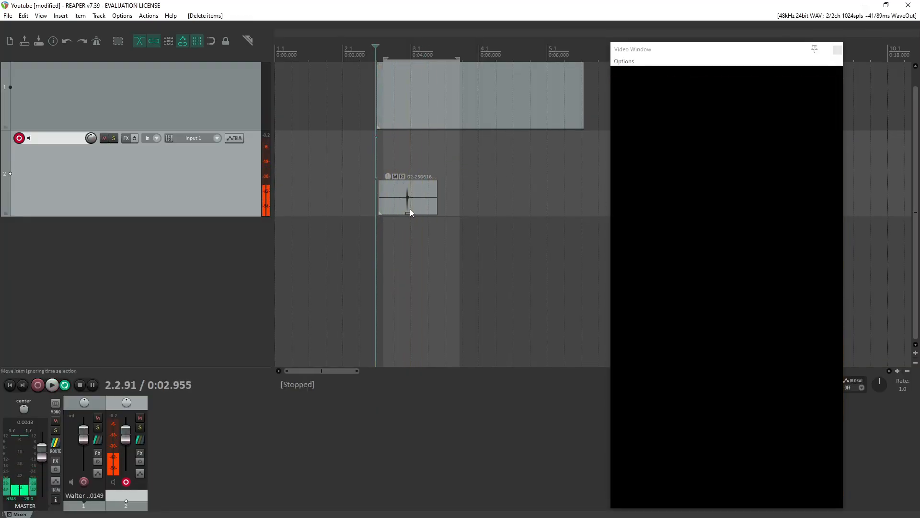
scroll(409, 208, up, 2)
scroll(448, 201, up, 3)
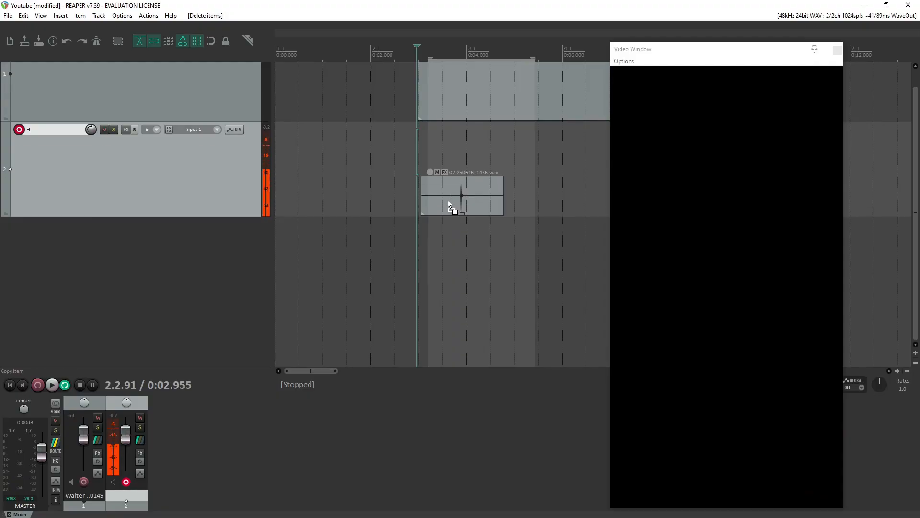
click(460, 126)
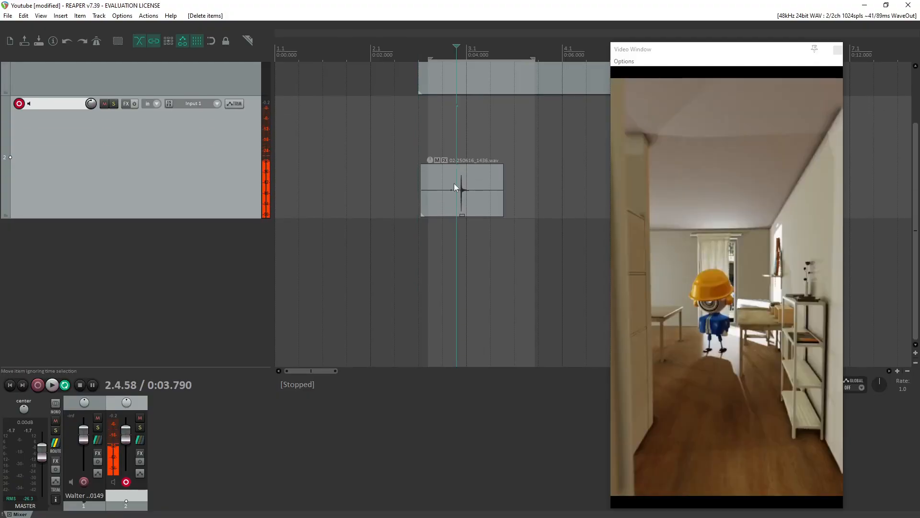
click(449, 197)
click(456, 199)
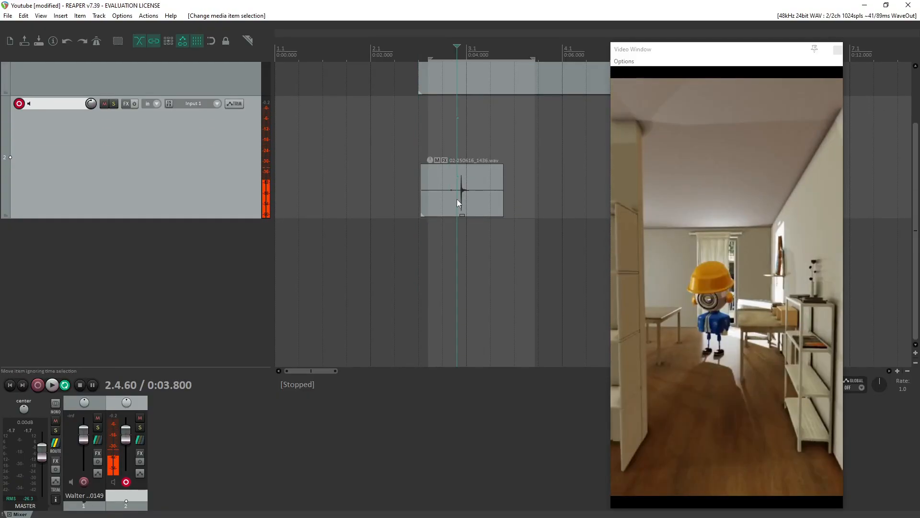
key(s)
key(Delete)
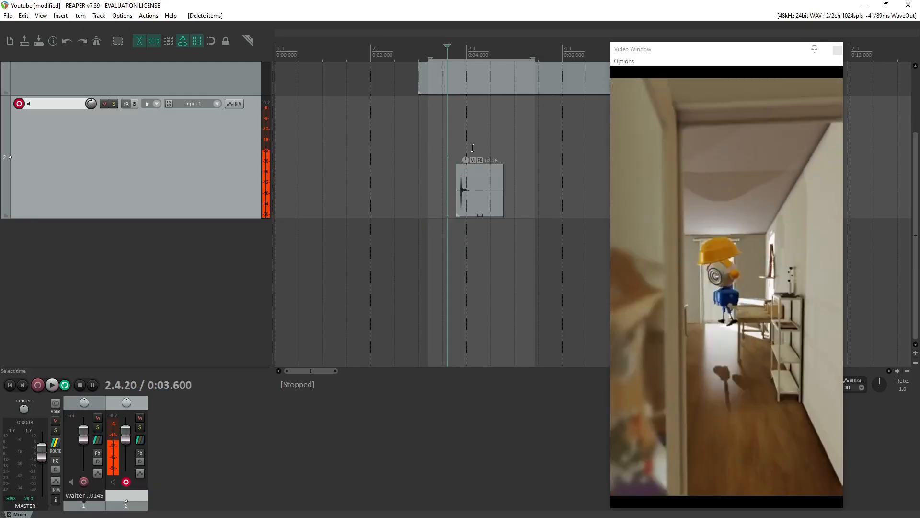
Split the take again at about 4.2 s, after its peak, and delete the part behind the cut.
click(472, 144)
click(476, 194)
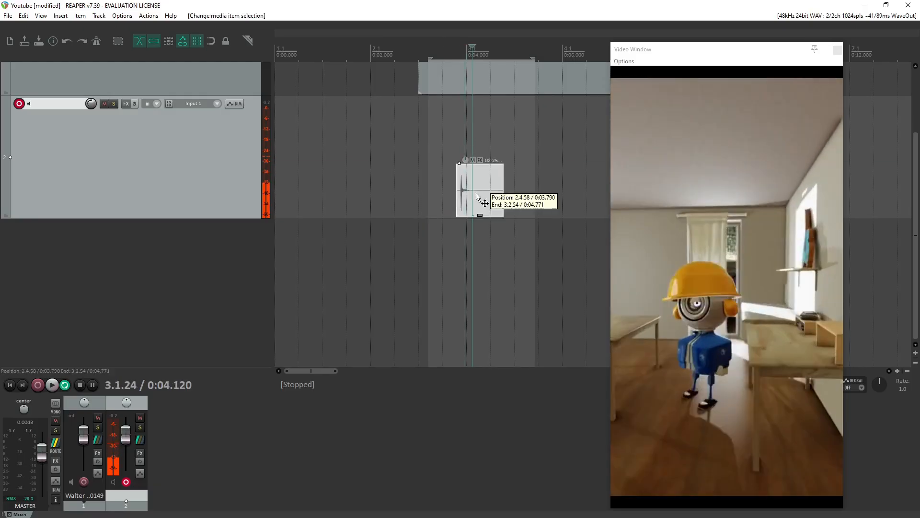
key(s)
click(492, 194)
key(Delete)
Play the trimmed sound against the video, move it up within track 2 and extend its start slightly to 2.4.44.
click(429, 135)
key(space)
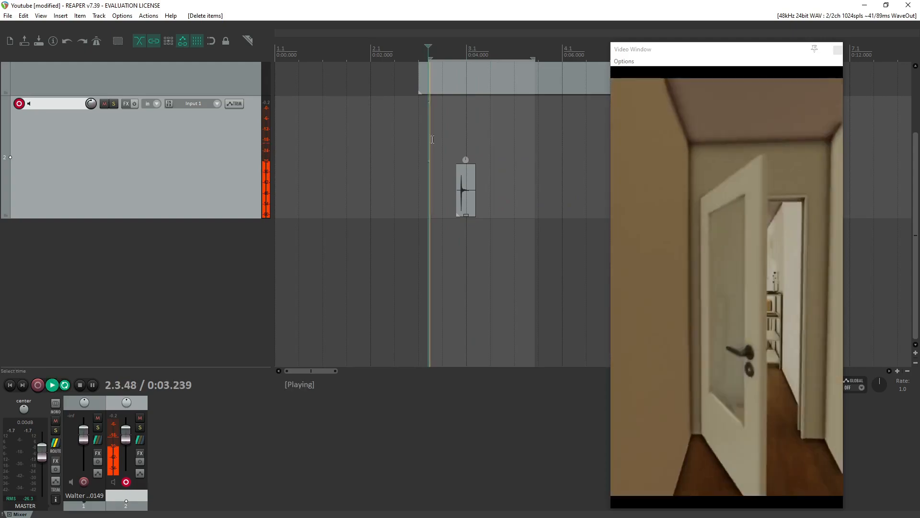
click(377, 142)
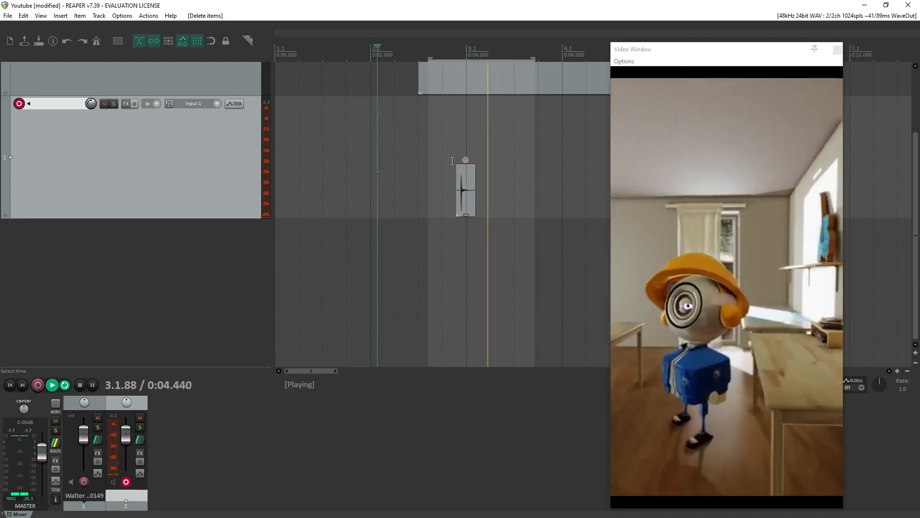
key(space)
click(464, 197)
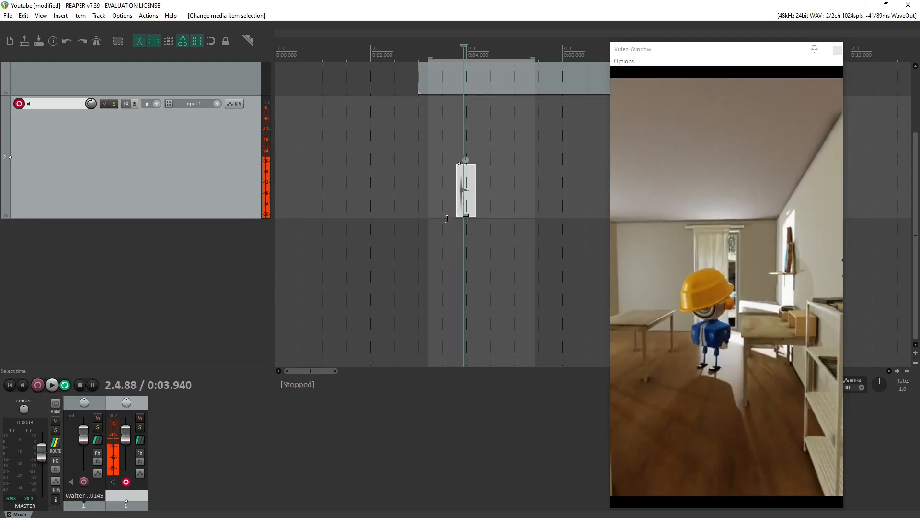
drag(463, 203, 456, 162)
Switch track 2 from free item positioning to fixed item lanes.
right_click(265, 216)
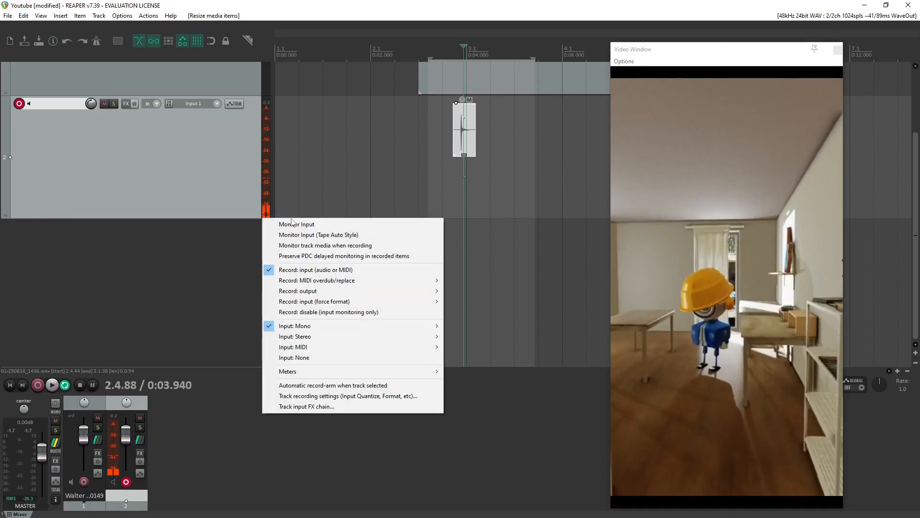
click(121, 16)
click(99, 16)
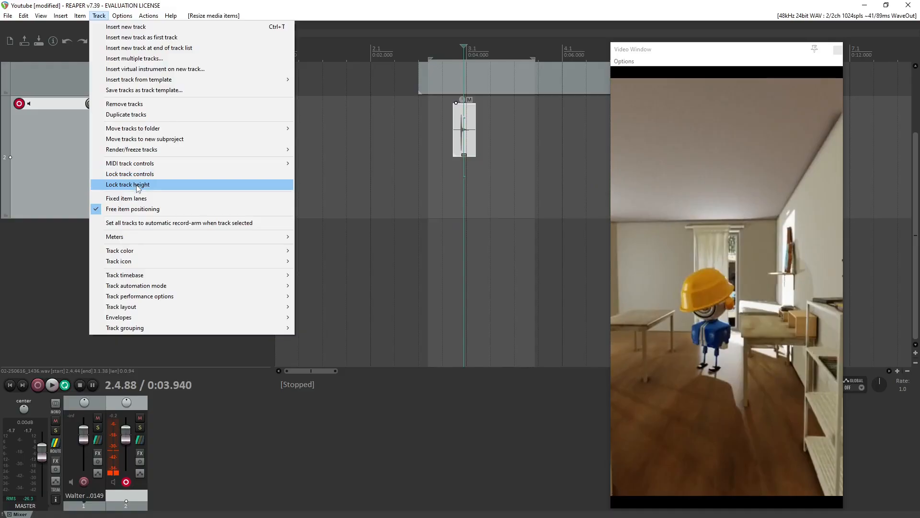
click(129, 198)
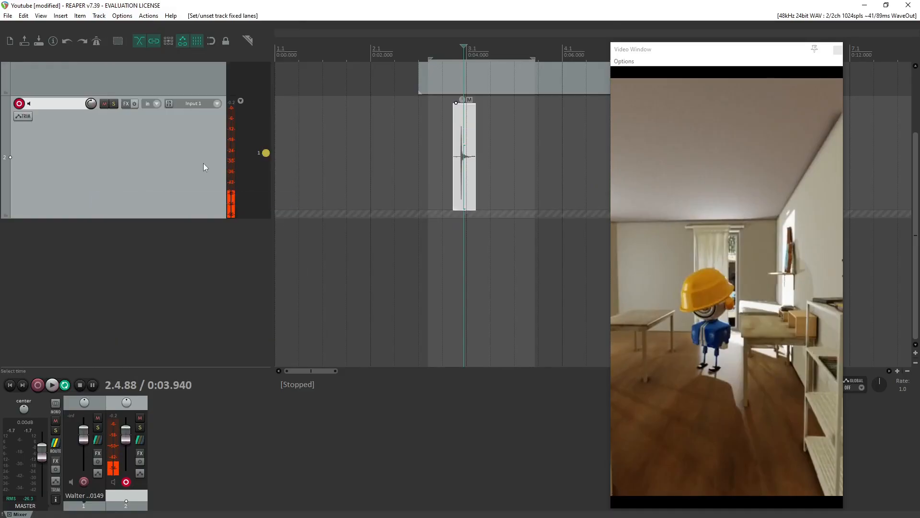
Shift the trimmed sound slightly later with its end extended to 3.1.66, and play it back from about 3.55 s.
drag(470, 184, 482, 160)
scroll(479, 189, up, 1)
scroll(478, 190, down, 4)
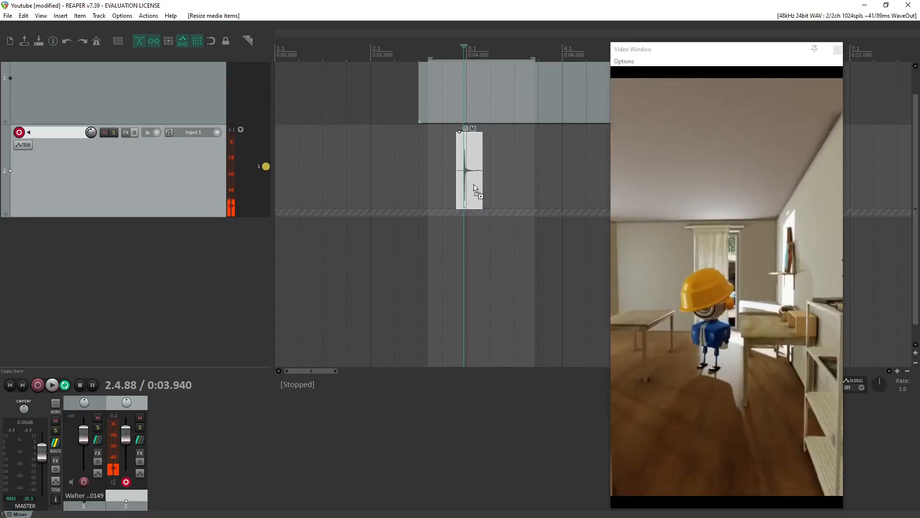
click(445, 177)
key(space)
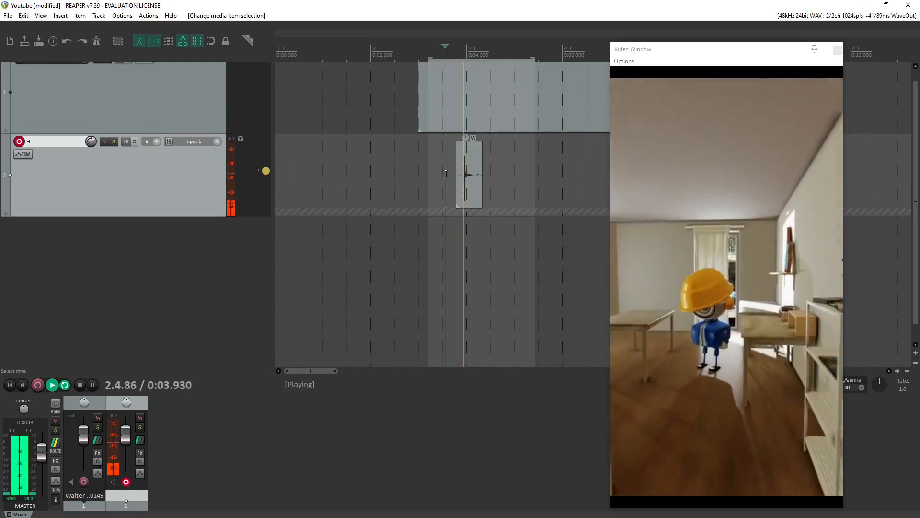
key(space)
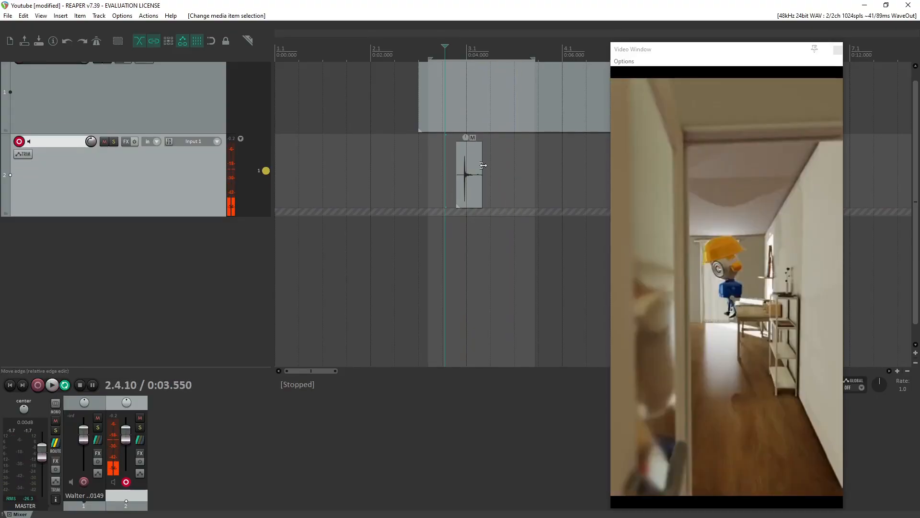
Open the effect browser for the sound item itself and close it without adding an effect.
scroll(480, 167, up, 5)
scroll(480, 166, down, 5)
scroll(477, 168, up, 2)
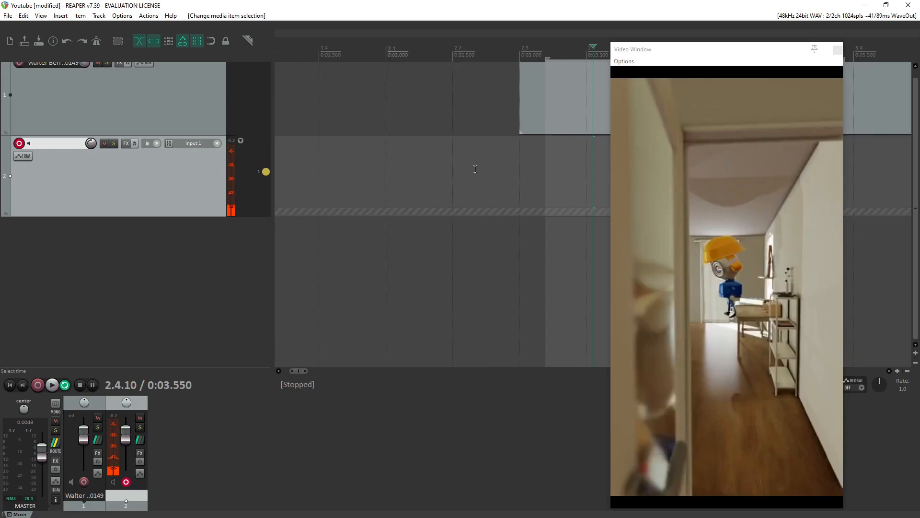
scroll(479, 166, down, 2)
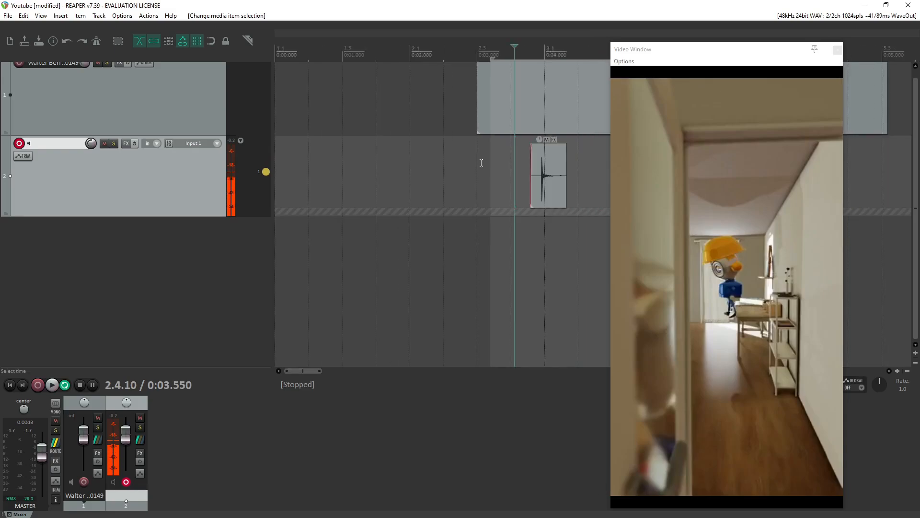
click(553, 139)
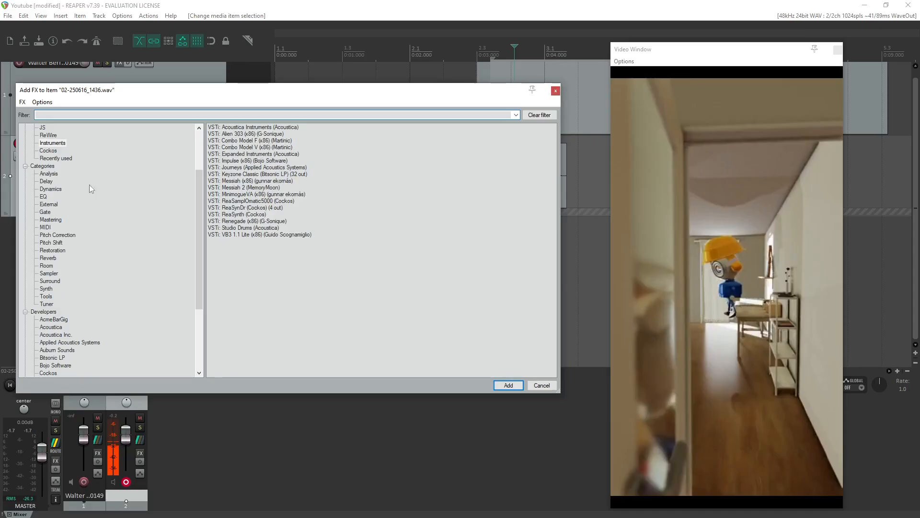
click(554, 91)
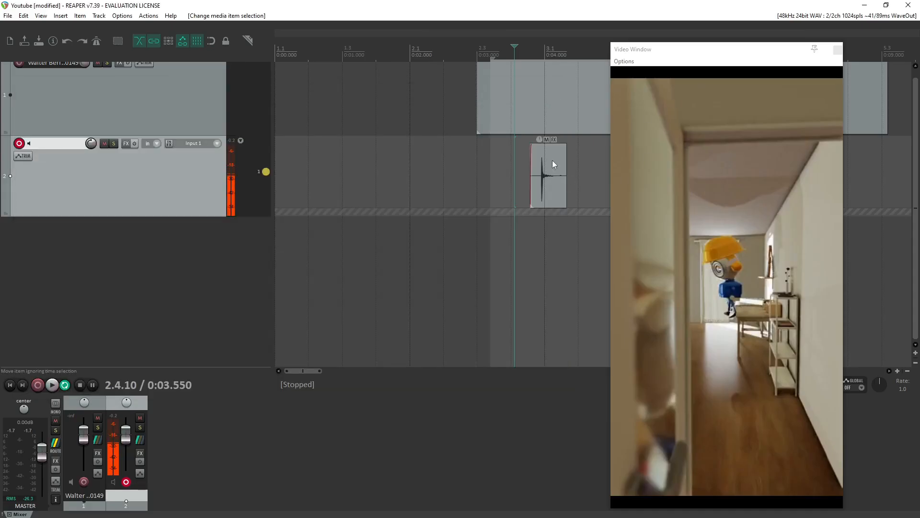
Browse the effects available for track 2 in the ReWire, JS, Delay and Dynamics groups.
click(548, 172)
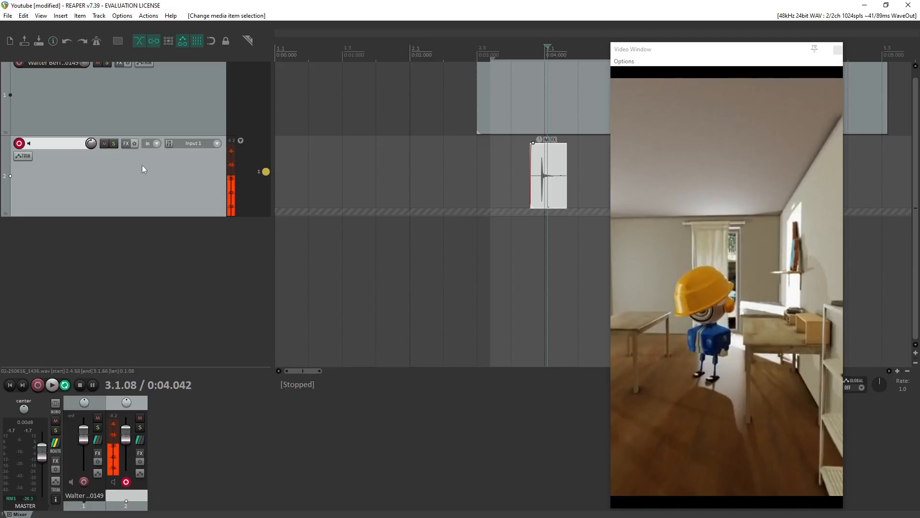
click(126, 144)
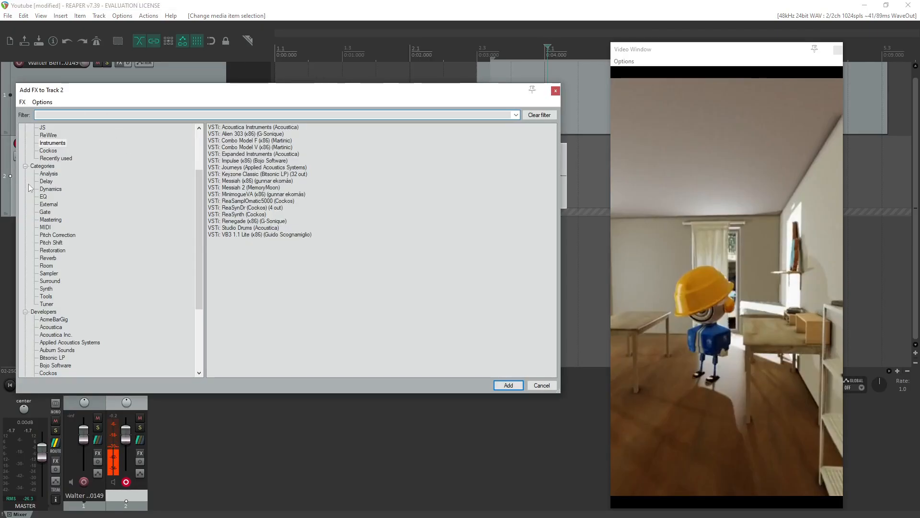
scroll(150, 246, up, 3)
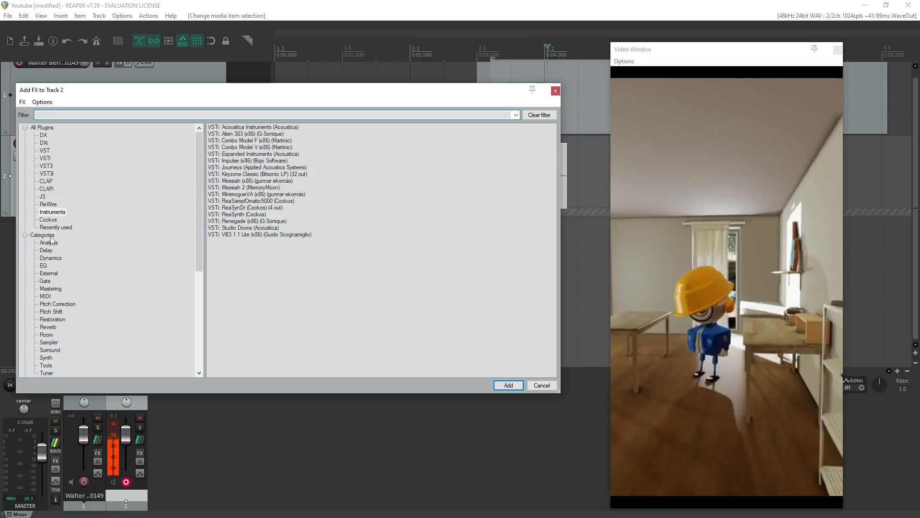
click(49, 205)
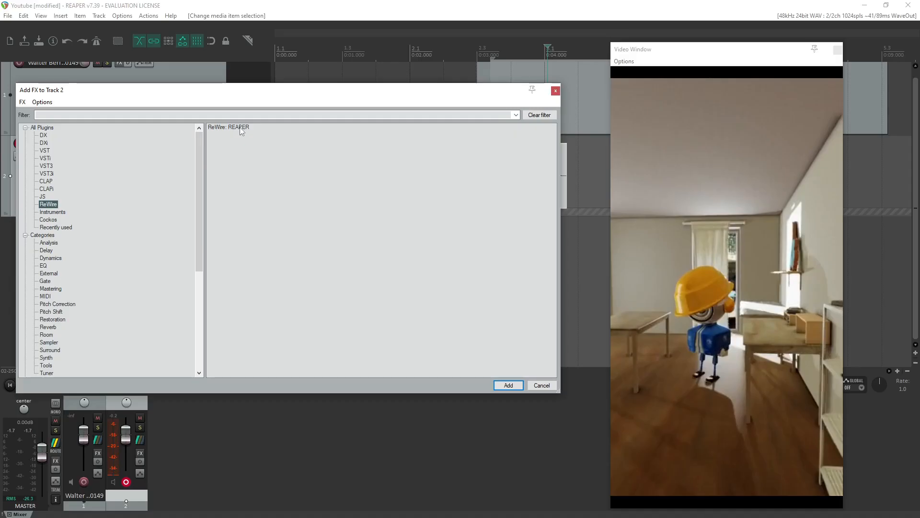
click(43, 197)
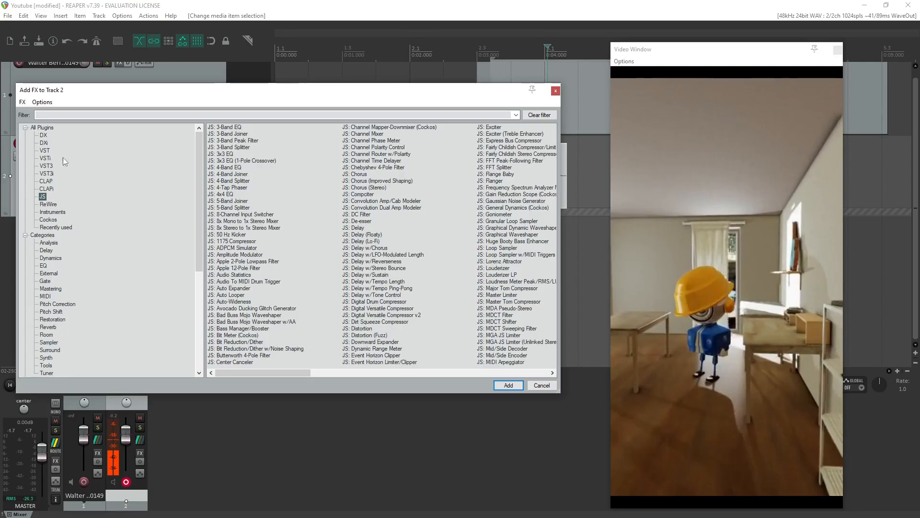
click(46, 251)
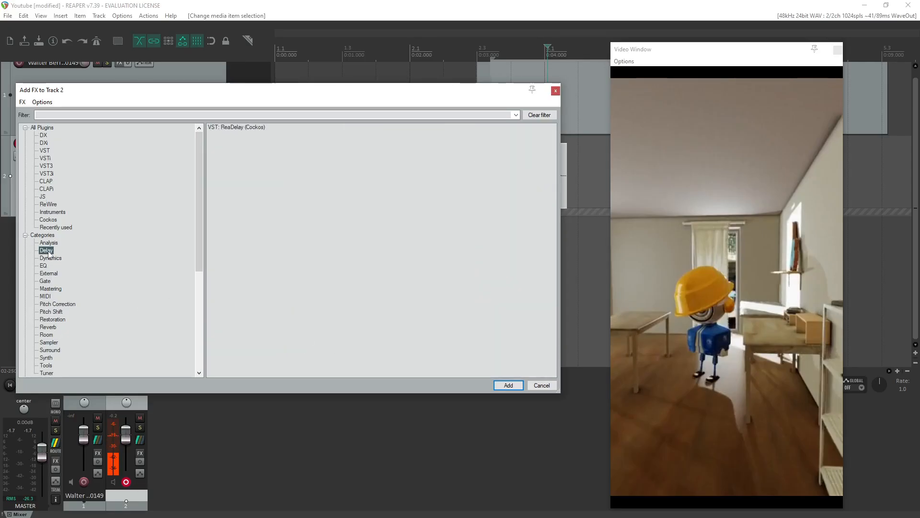
click(50, 258)
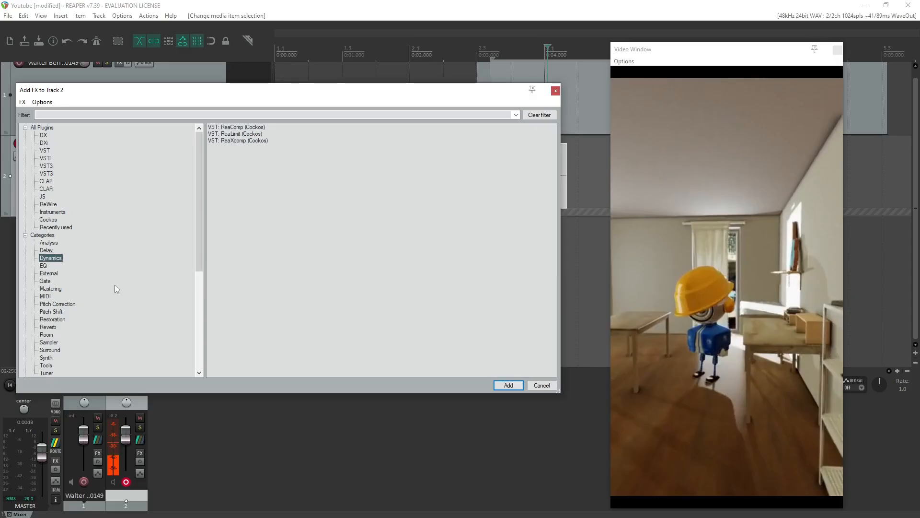
Compare the ReaVerb and ReaVerbate entries in the Reverb category and add ReaVerb to track 2.
click(48, 327)
click(240, 135)
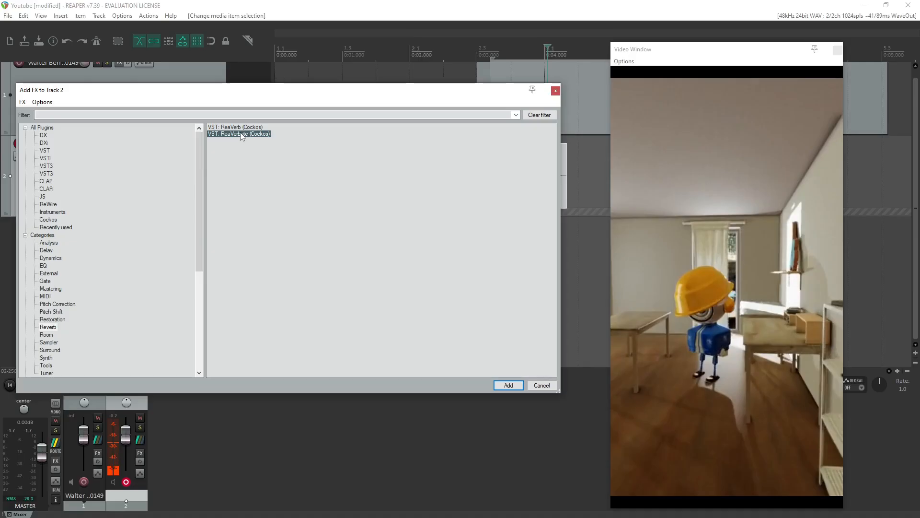
click(239, 128)
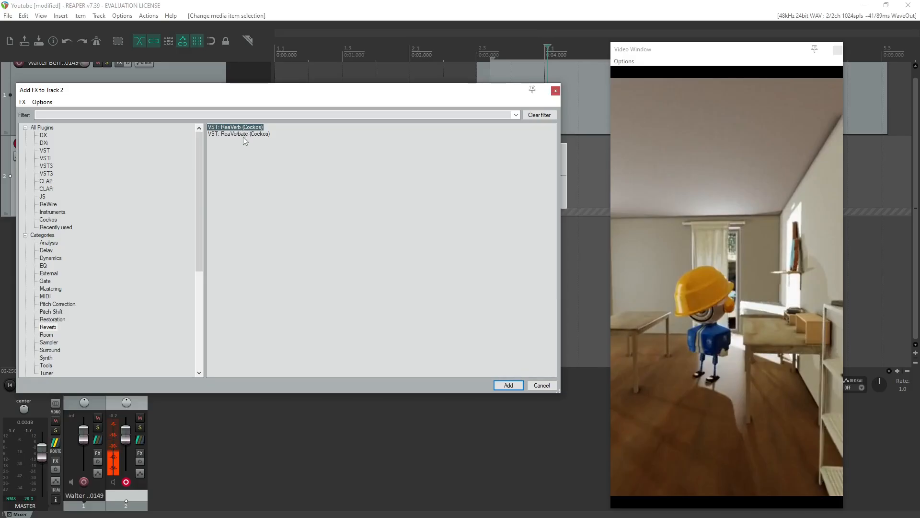
click(244, 135)
click(247, 127)
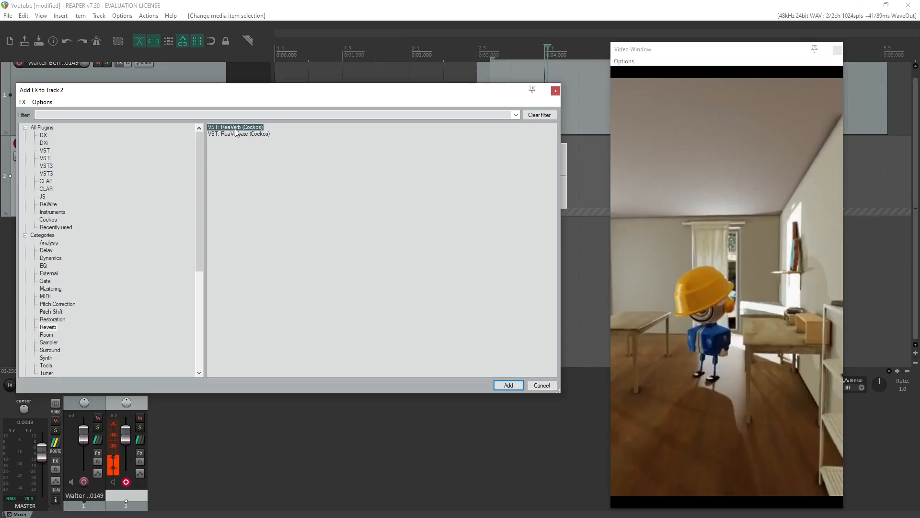
double_click(235, 127)
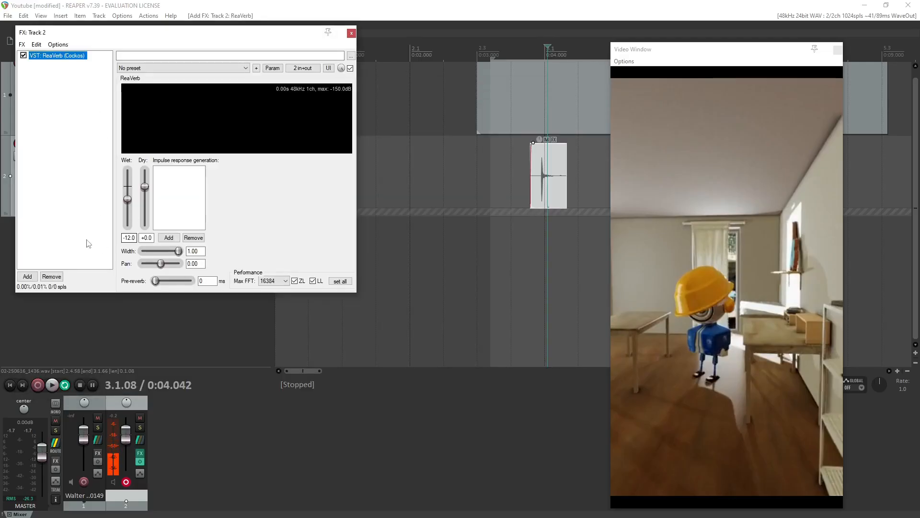
Play briefly and set the time selection around the sound item, from about 3.7 s to 4.4 s.
key(space)
key(space)
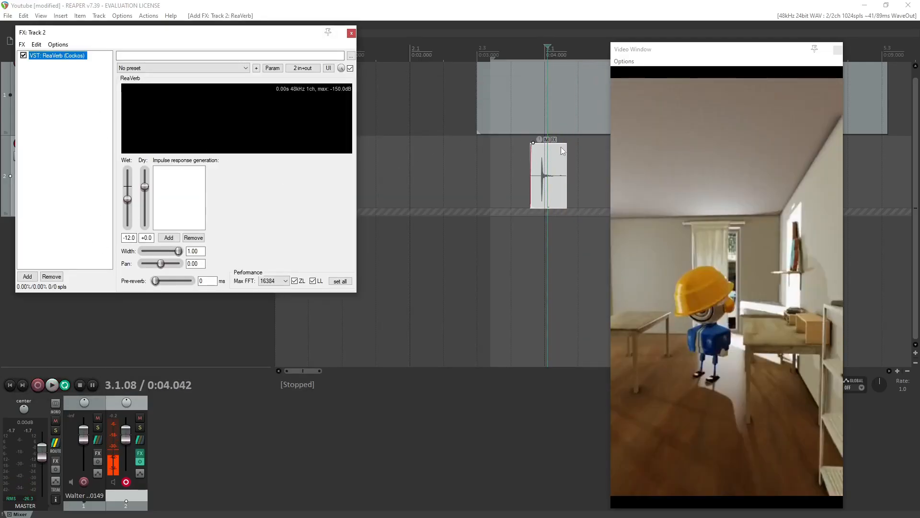
click(568, 155)
drag(568, 155, 524, 154)
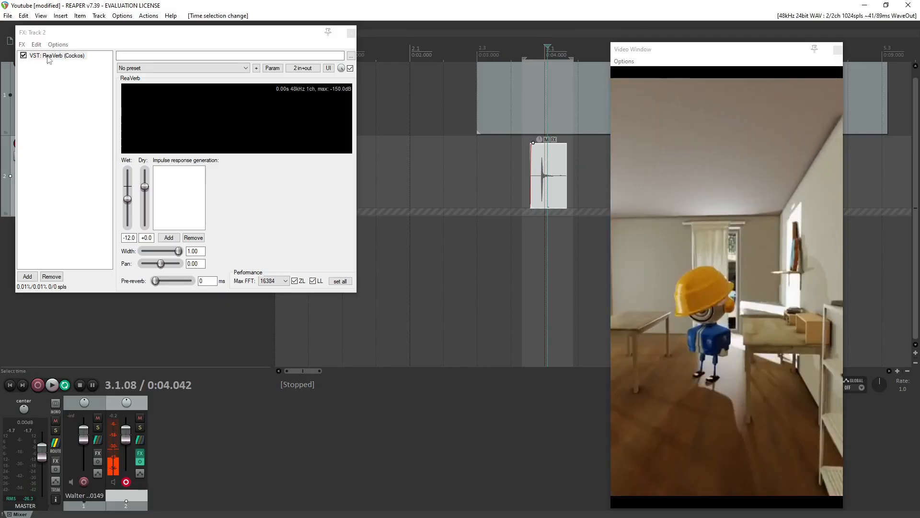
Play the loop with ReaVerb on track 2, setting its dry level to -3.8 and wet level to -1.4.
click(49, 58)
key(space)
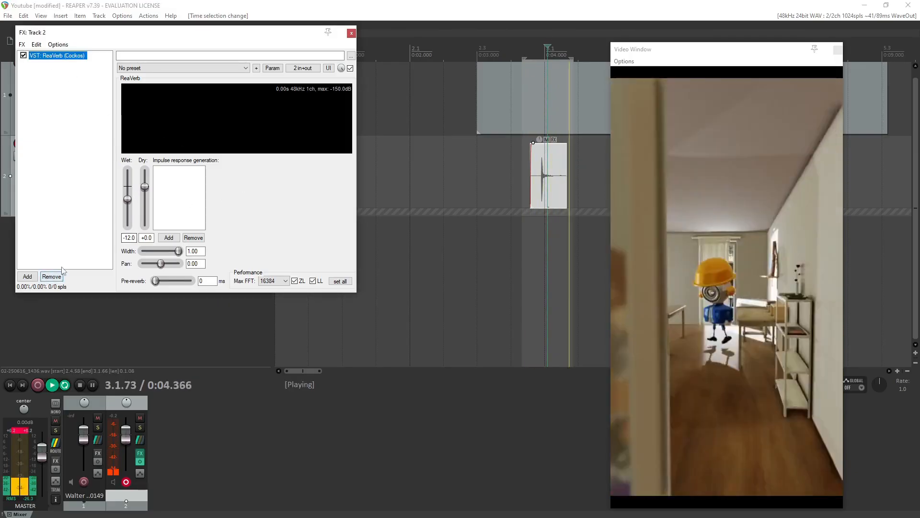
drag(282, 34, 392, 183)
mouse_move(257, 335)
mouse_down()
mouse_move(257, 320)
mouse_move(260, 340)
mouse_up()
drag(240, 349, 241, 338)
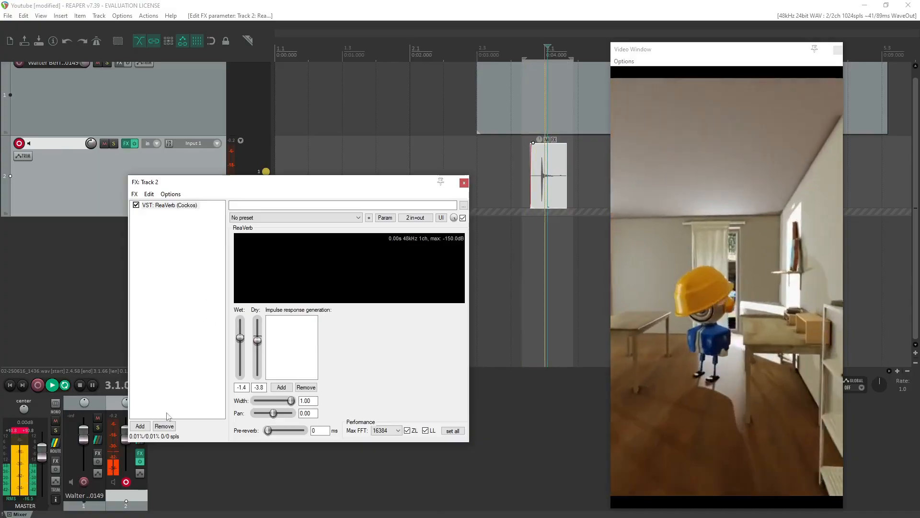
Add ReaVerbate to track 2's effect chain and bypass the ReaVerb effect.
click(140, 426)
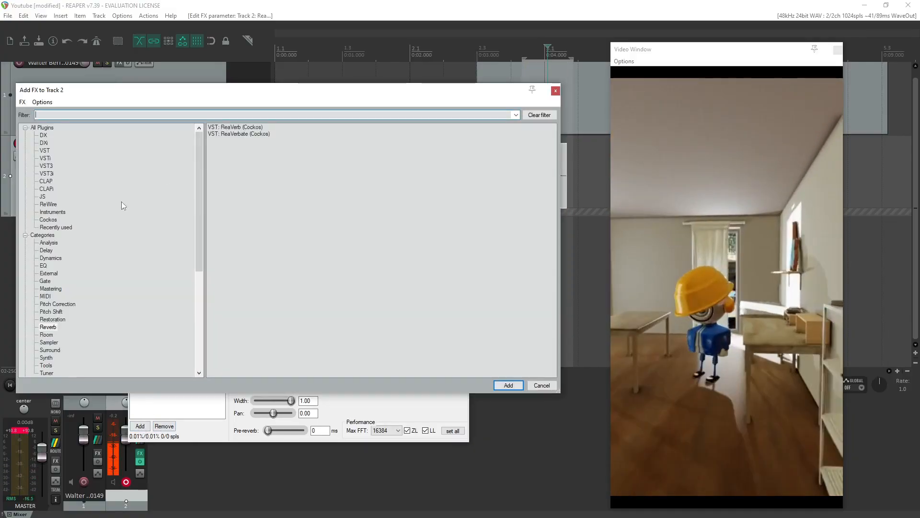
double_click(247, 139)
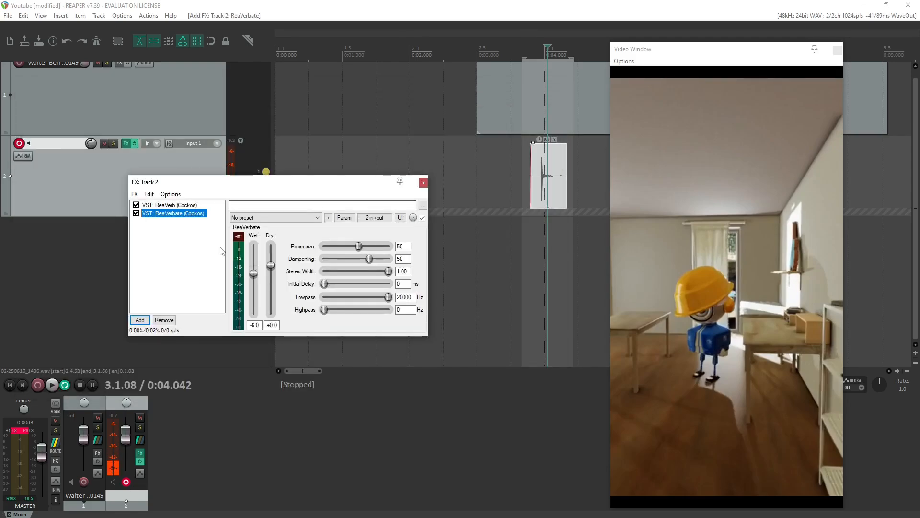
click(136, 204)
Set ReaVerbate's room size to 70, dampening to 34, stereo width to 0.16 and initial delay to 8 ms, and stop playback.
drag(359, 246, 374, 245)
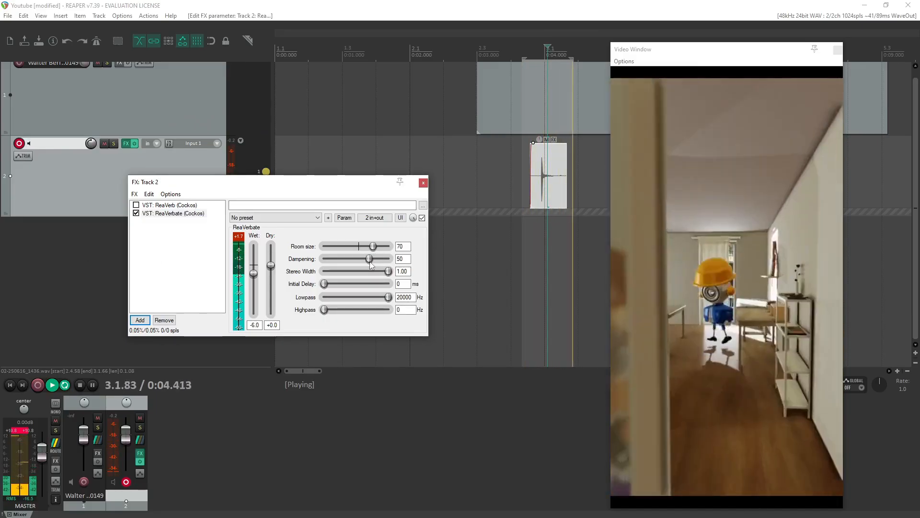
drag(370, 258, 335, 283)
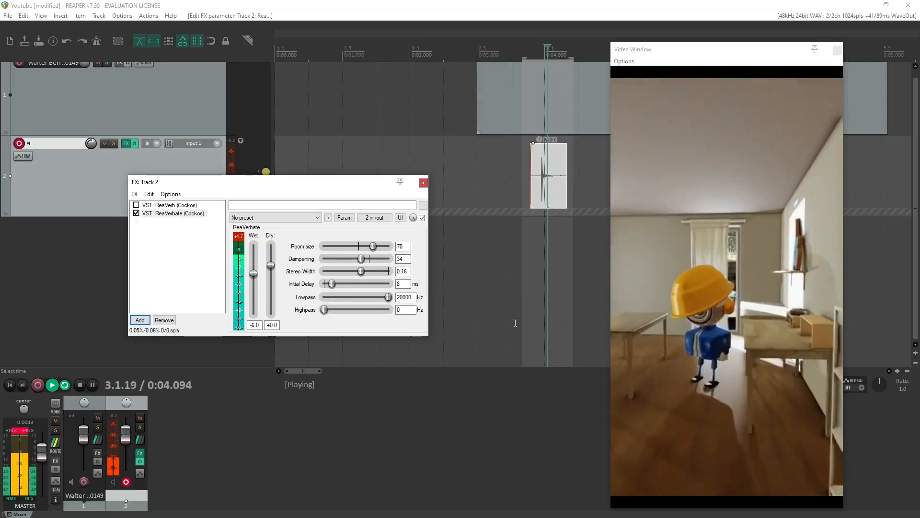
key(space)
Deselect the sound item and set a time selection just after it, from about 4.4 s to 5.3 s.
scroll(536, 202, down, 2)
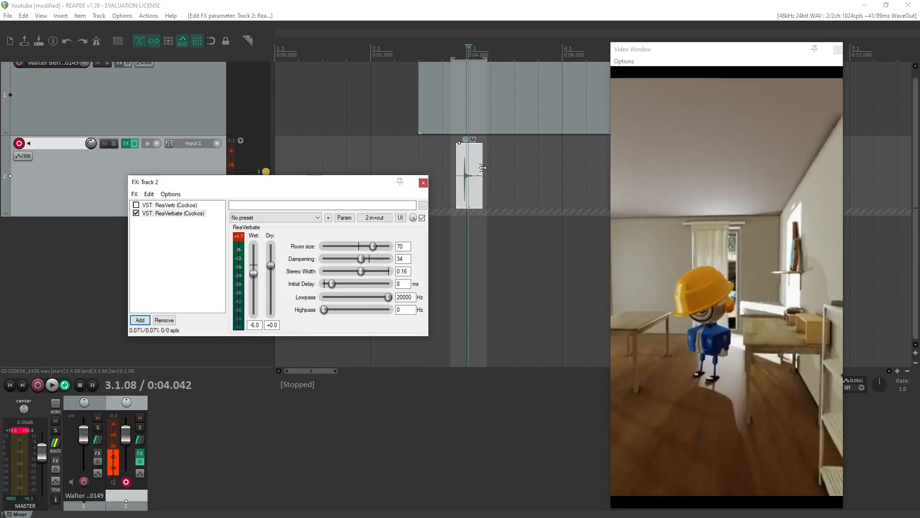
click(485, 148)
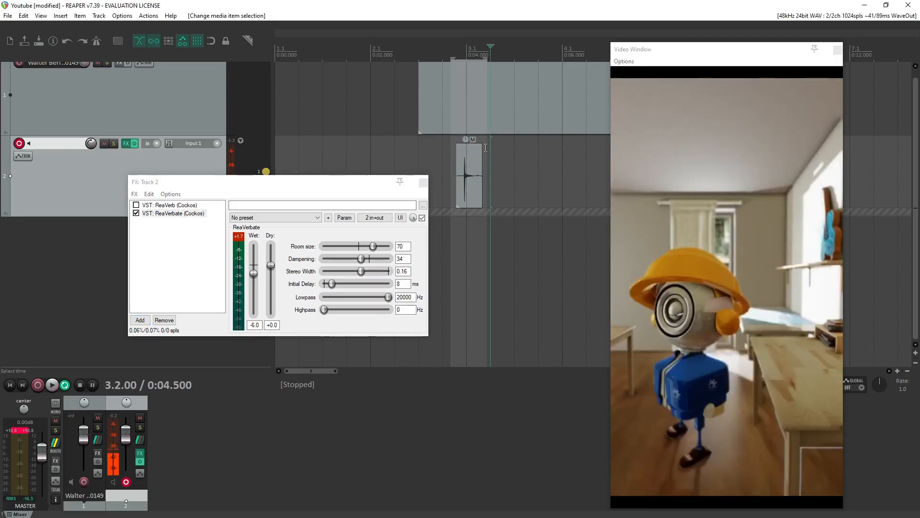
drag(486, 147, 528, 158)
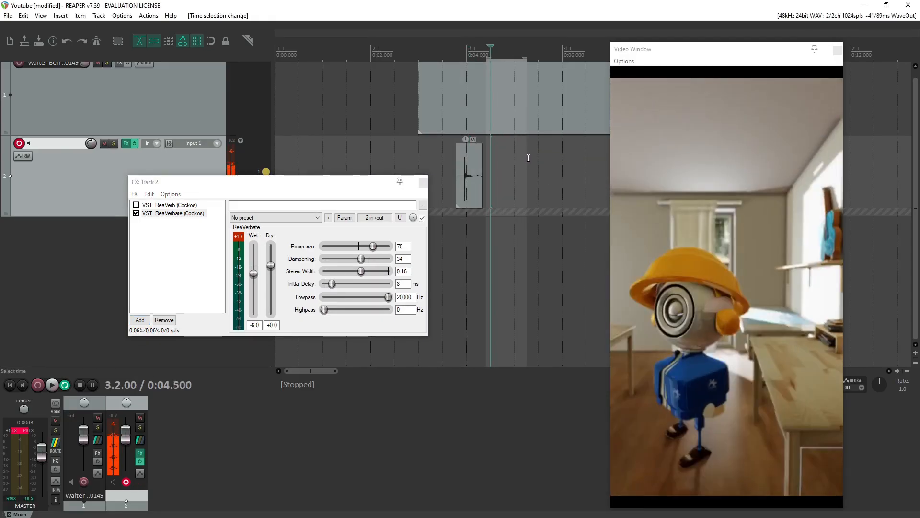
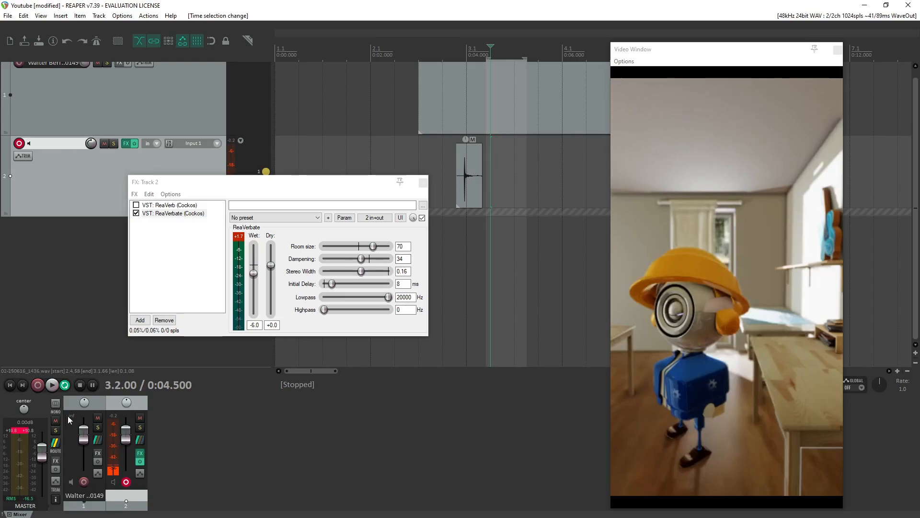
Set track 2 to free item positioning, record takes over the looped time selection and stop recording.
click(99, 15)
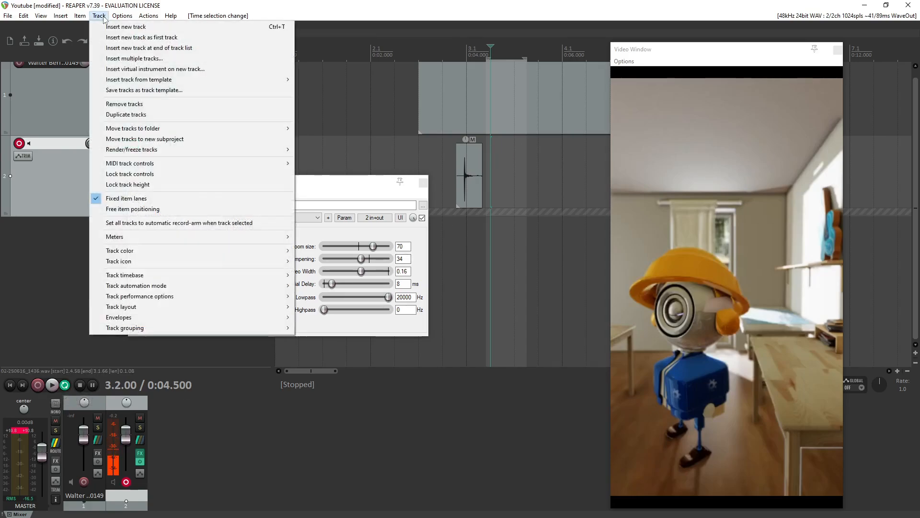
click(118, 211)
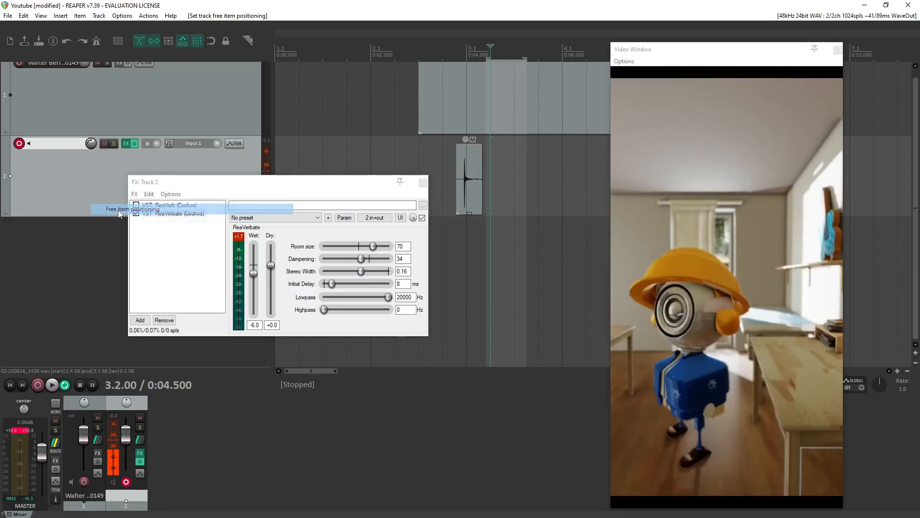
click(36, 387)
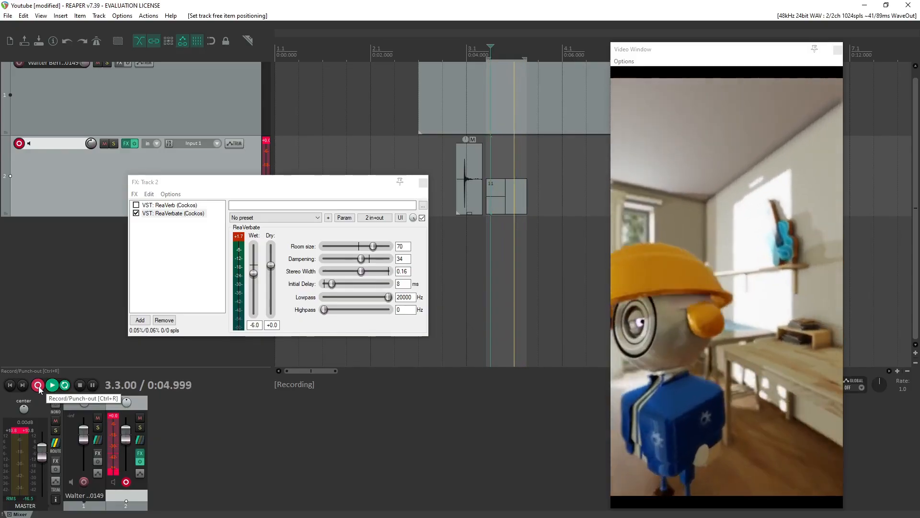
click(38, 385)
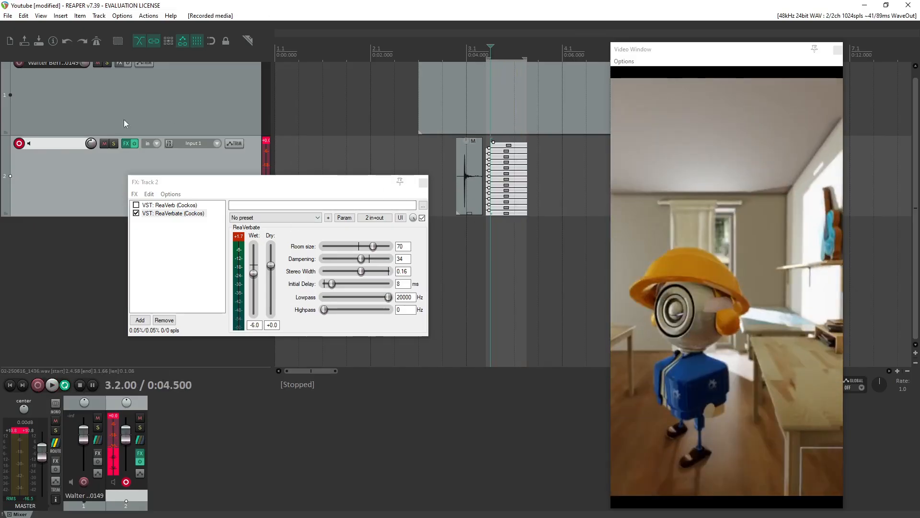
Switch track 2 to fixed item lanes and close its effect chain window.
click(97, 16)
click(144, 187)
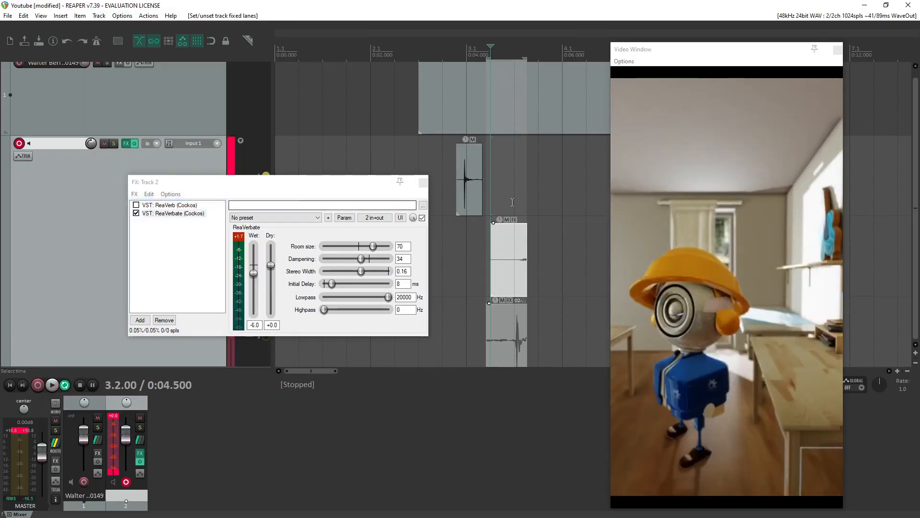
scroll(506, 260, down, 3)
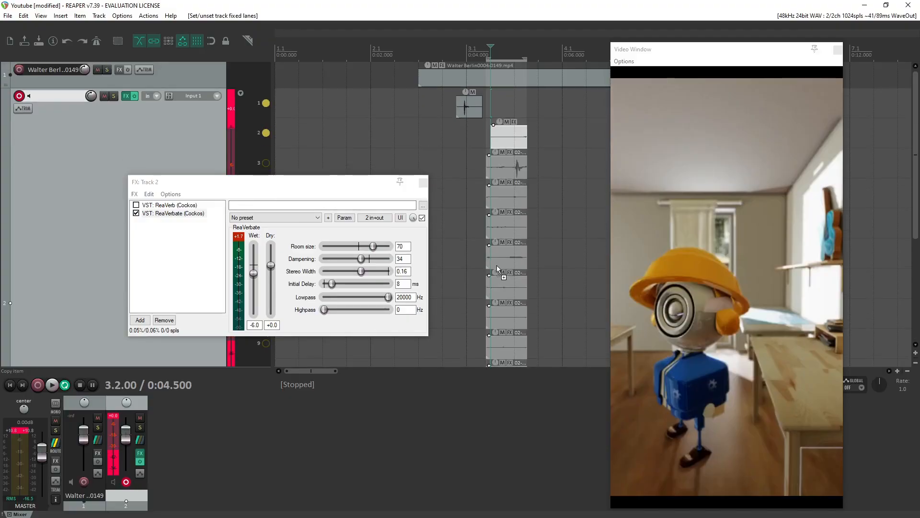
click(423, 183)
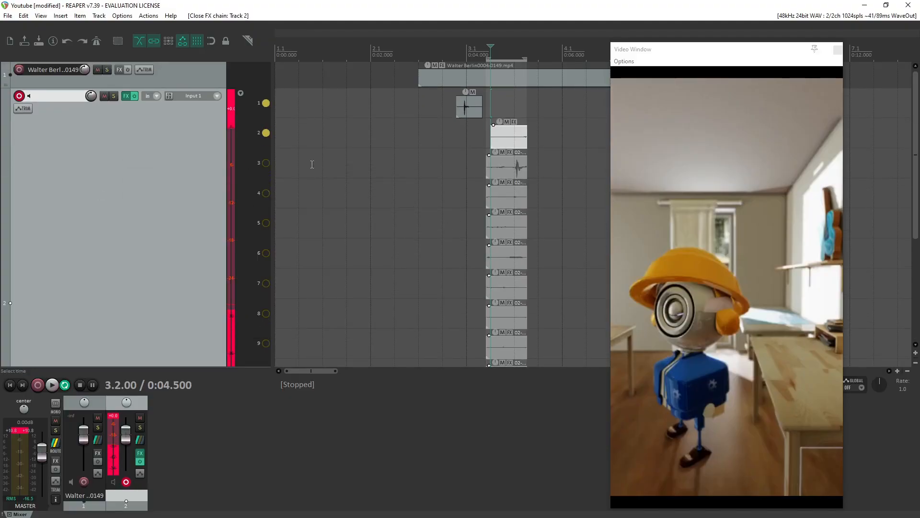
Play the loop and audition the takes in lanes 3 to 8 of track 2 one at a time.
click(265, 163)
key(space)
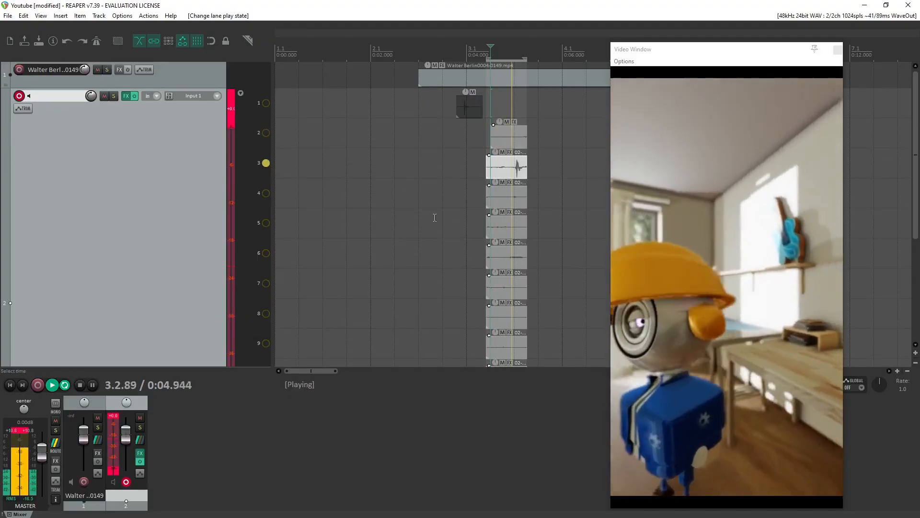
click(265, 193)
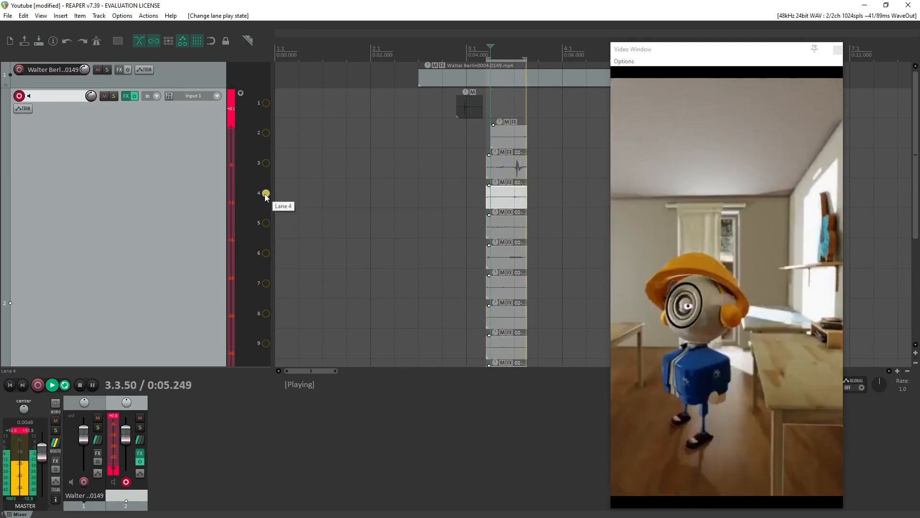
click(266, 223)
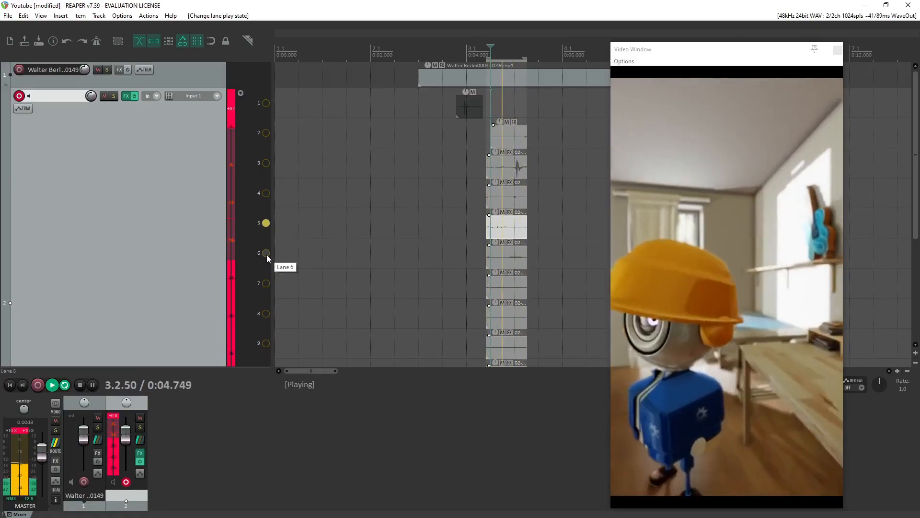
click(266, 254)
click(266, 283)
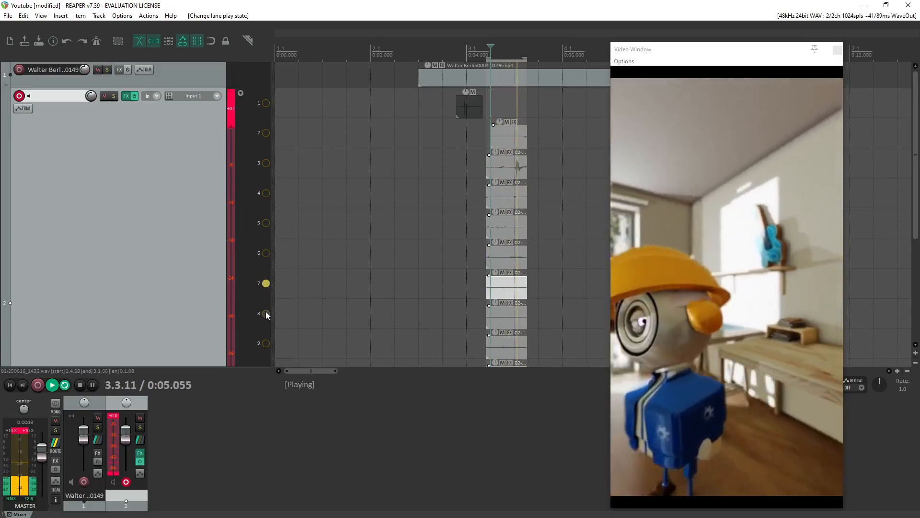
click(266, 314)
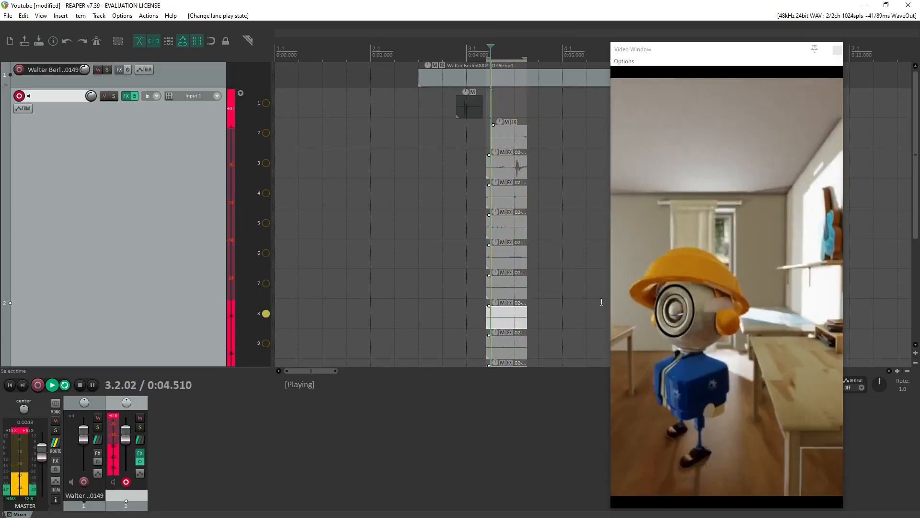
Audition the takes in lanes 9, 10 and 11, and play lanes 10 and 11 together.
scroll(225, 294, down, 2)
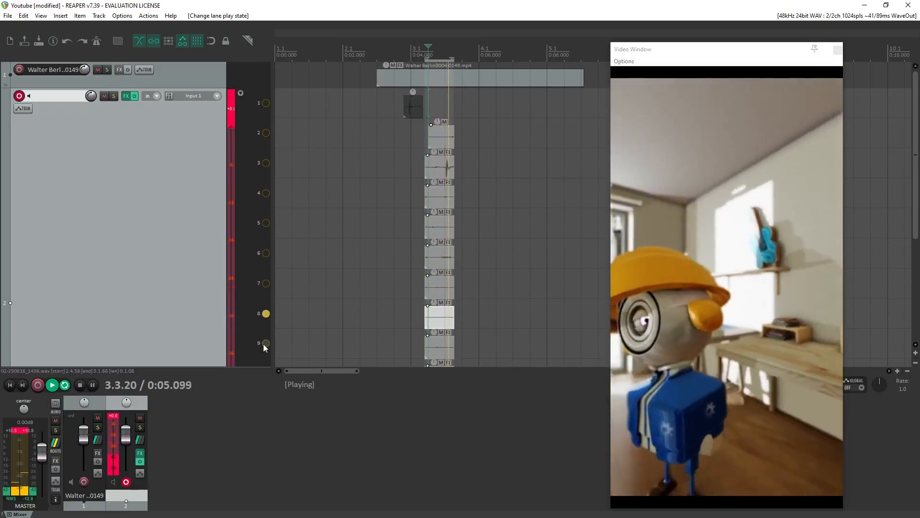
click(263, 344)
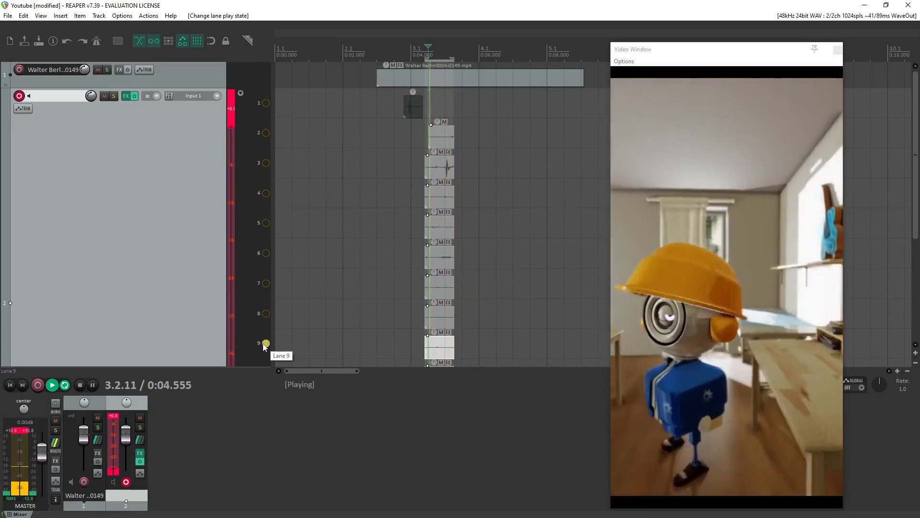
scroll(261, 340, down, 1)
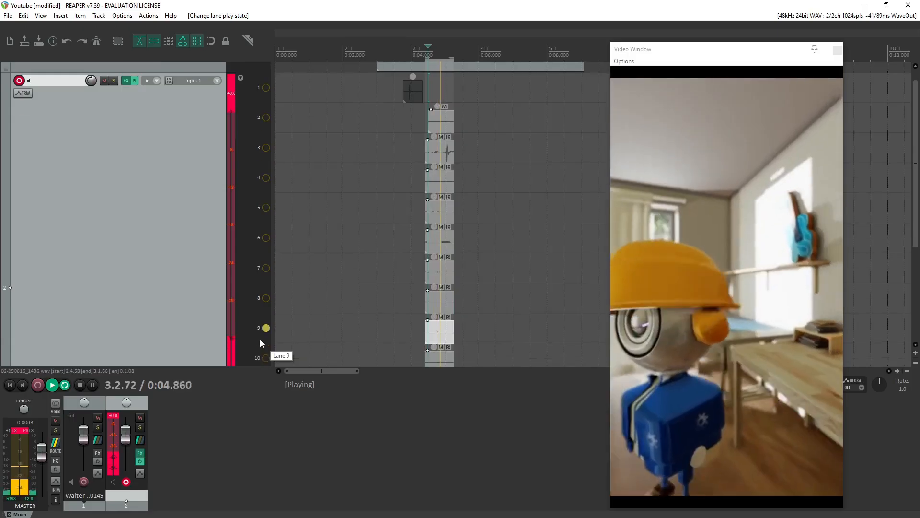
click(266, 341)
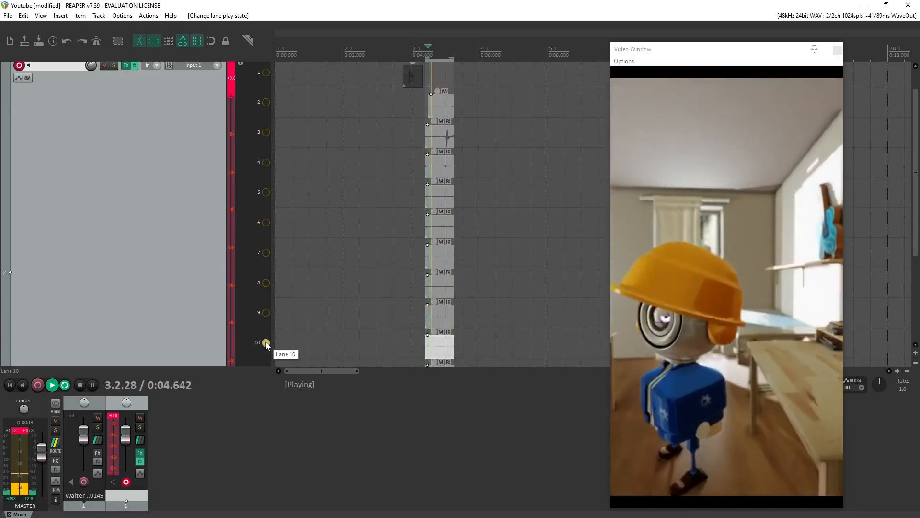
scroll(274, 340, down, 3)
scroll(269, 349, up, 2)
scroll(270, 348, down, 3)
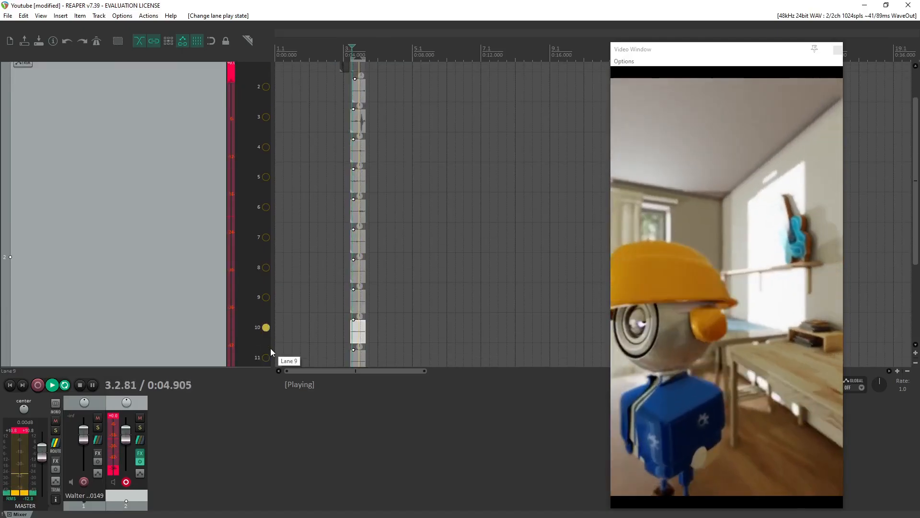
scroll(269, 352, down, 1)
click(266, 330)
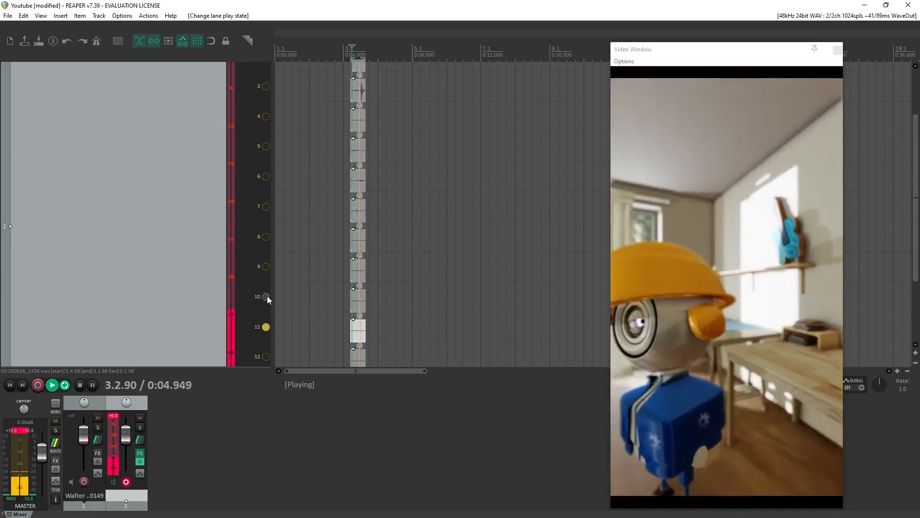
click(266, 297)
Move the takes from lanes 10 and 11 up to lanes 3 and 4, after the time selection at about 5.8 s.
click(358, 332)
ctrl+click(360, 307)
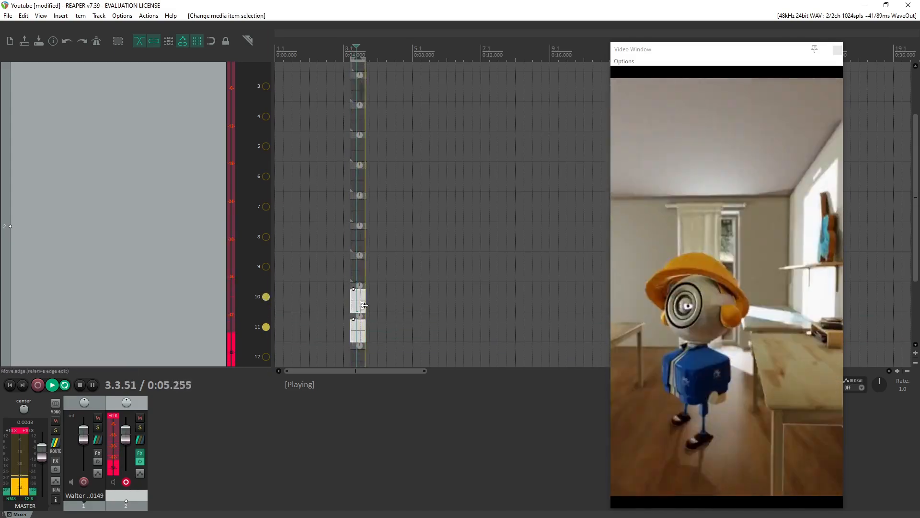
drag(360, 306, 381, 77)
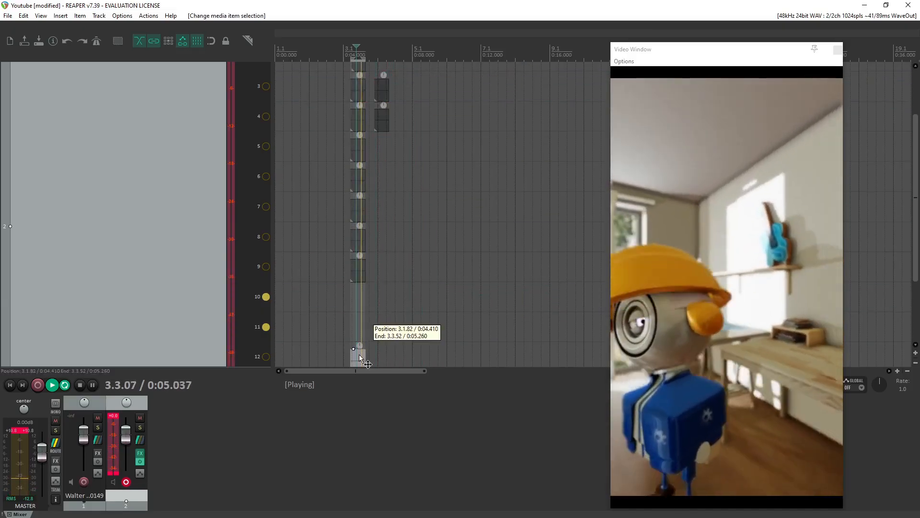
Delete the takes in lanes 12 and 9 of track 2 and stop playback.
scroll(359, 353, down, 2)
key(Delete)
scroll(314, 339, down, 3)
scroll(316, 342, up, 7)
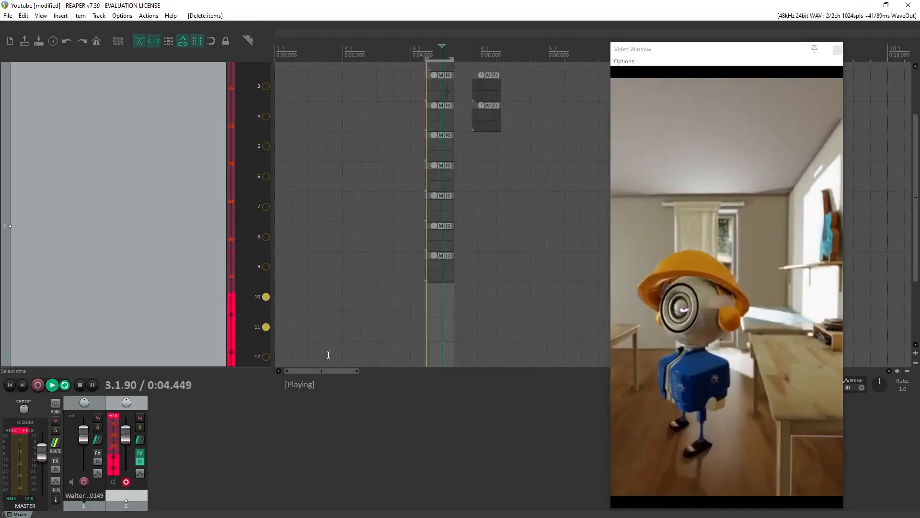
key(space)
click(492, 276)
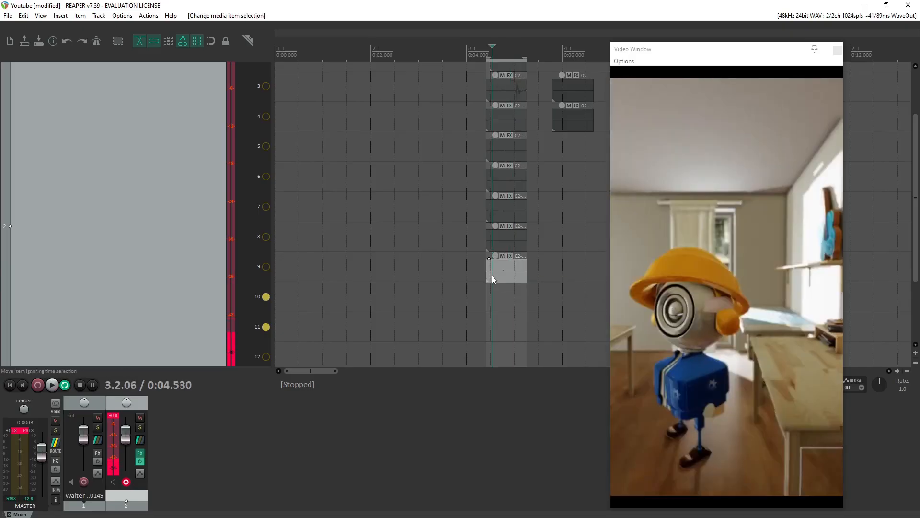
key(Delete)
Delete the takes in lanes 13 and 14 of track 2.
drag(916, 241, 919, 300)
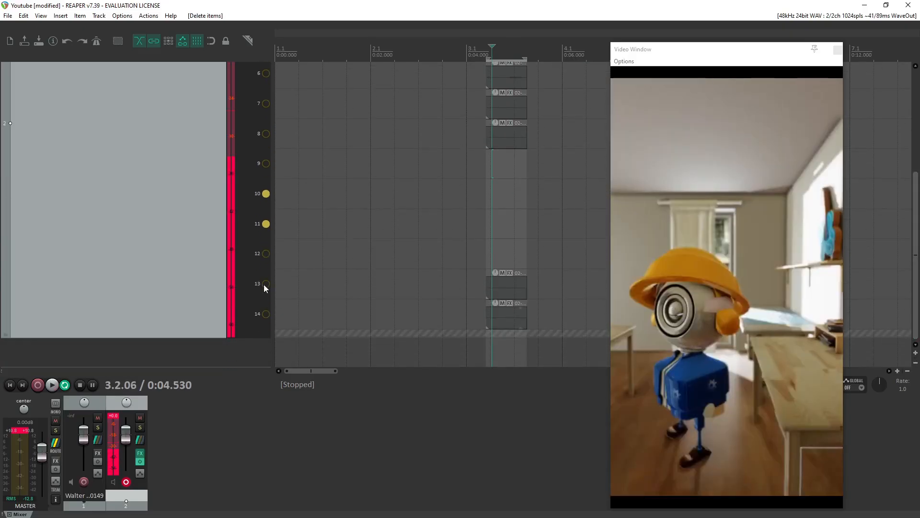
click(520, 288)
key(Delete)
click(504, 318)
key(Delete)
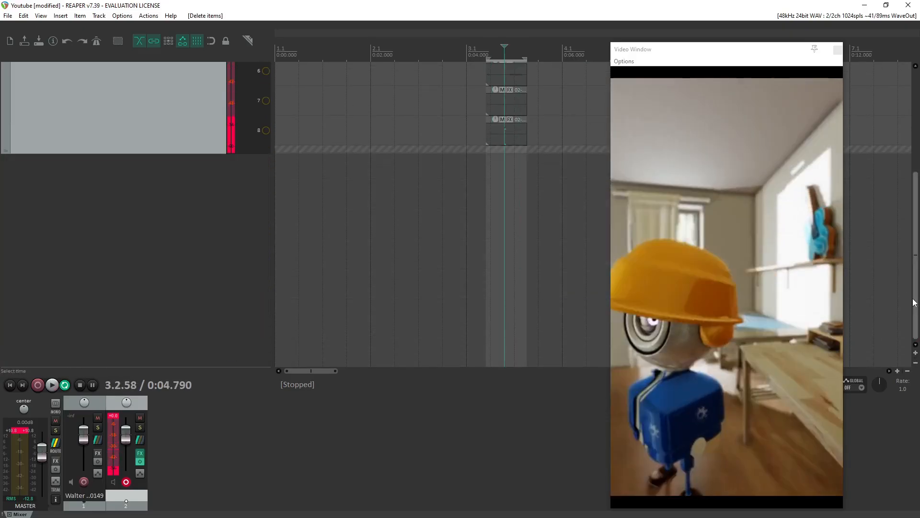
Delete the takes in lanes 8 and 7 of track 2.
drag(913, 301, 912, 160)
click(495, 312)
key(Delete)
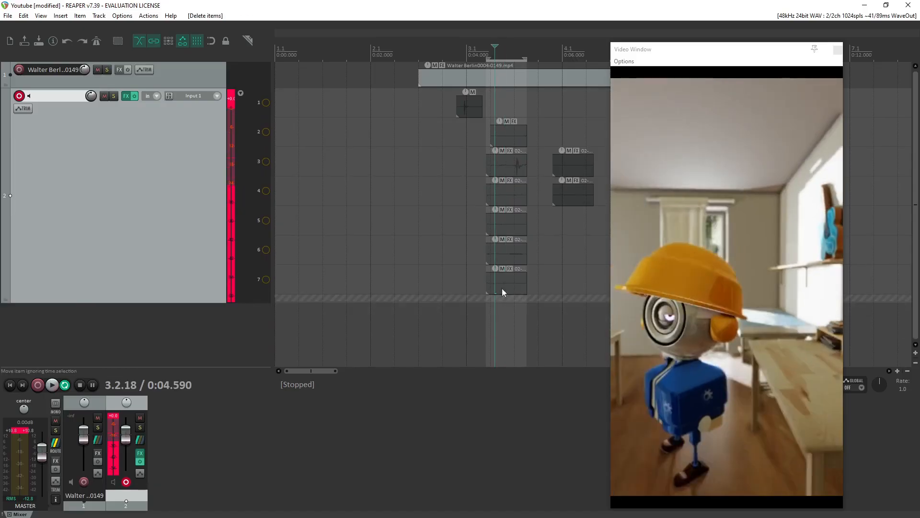
click(498, 286)
key(Delete)
Move the lane 6 take and the separate lane 4 take at about 6 s into lane 1, after the first sound item.
click(501, 250)
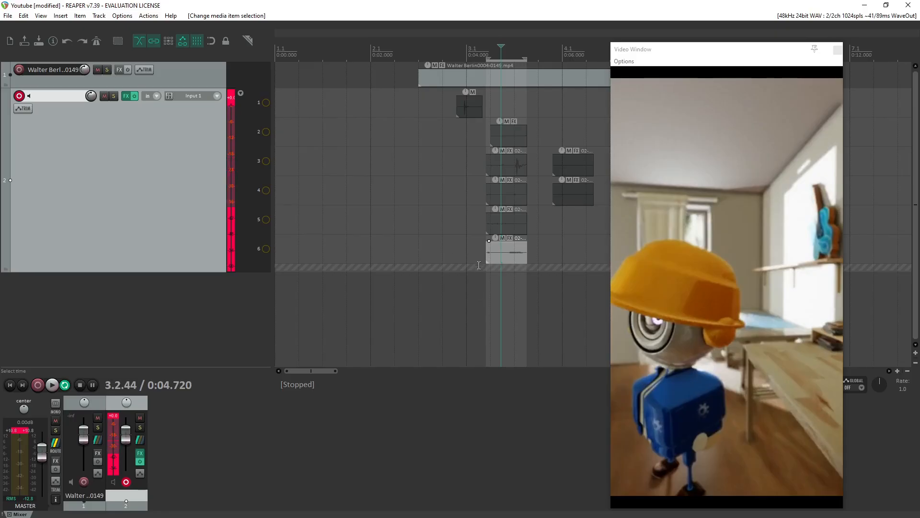
scroll(474, 269, up, 1)
scroll(459, 281, down, 1)
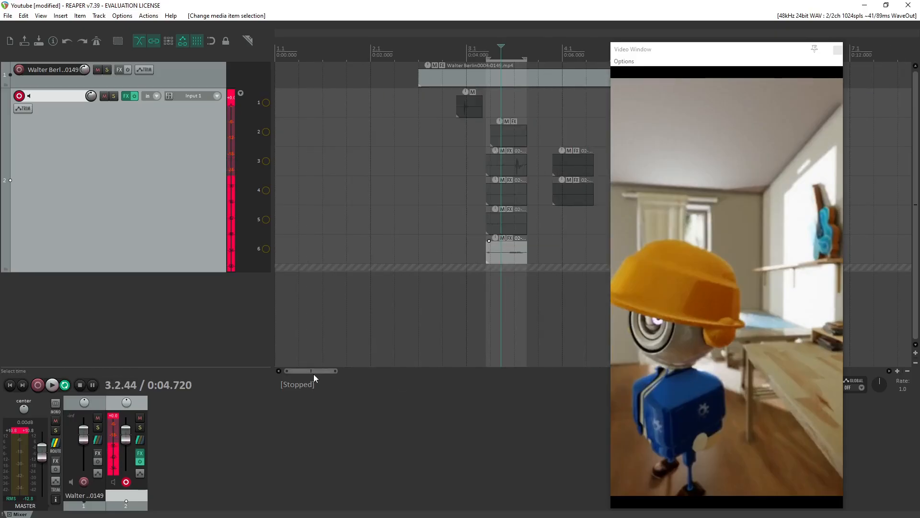
drag(314, 374, 323, 372)
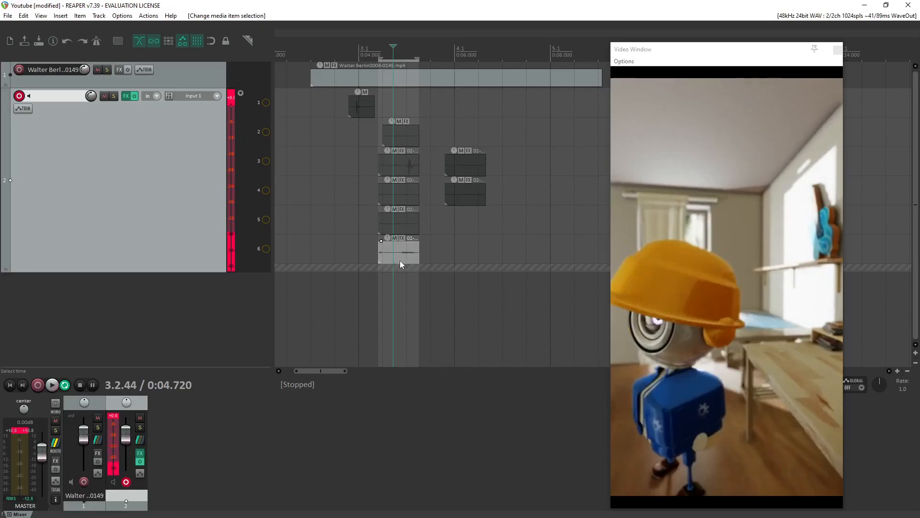
drag(383, 251, 398, 108)
drag(451, 199, 466, 104)
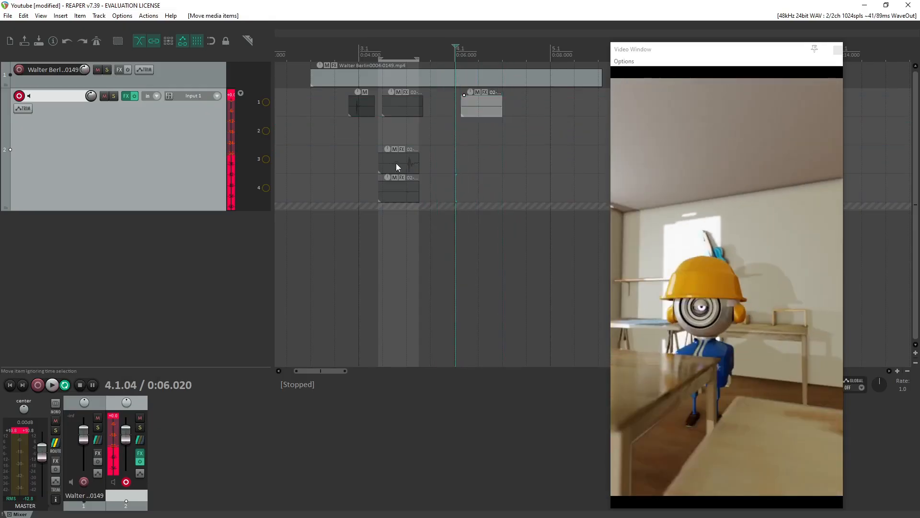
Delete the unused takes remaining in lanes 3 and 4 beneath the time selection.
click(397, 167)
key(Delete)
click(403, 190)
key(Delete)
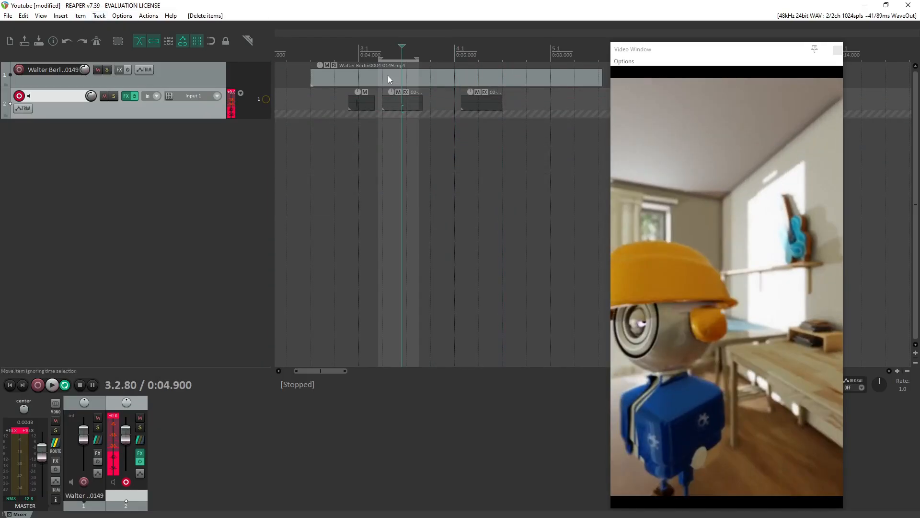
Extend the time selection's start back to about 3.7 s, enable lane 1 of track 2 and preview the loop.
drag(379, 58, 342, 57)
key(space)
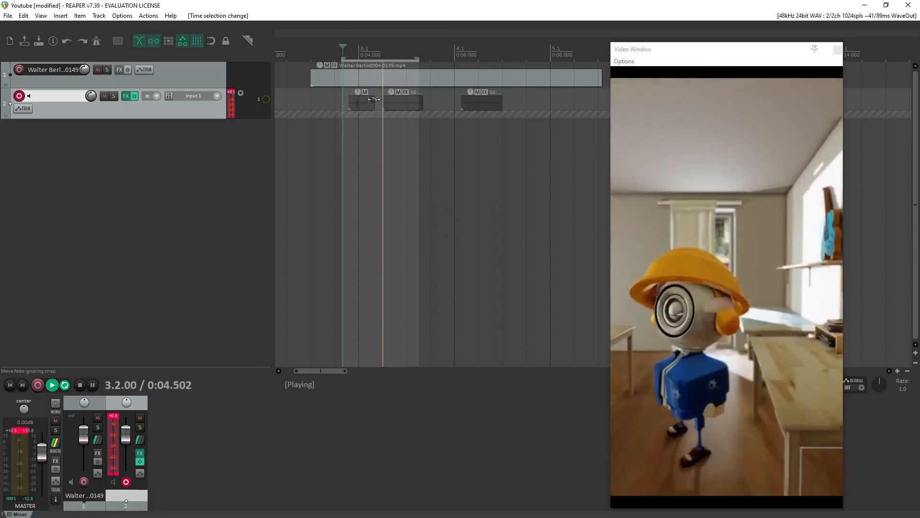
key(space)
click(266, 99)
key(space)
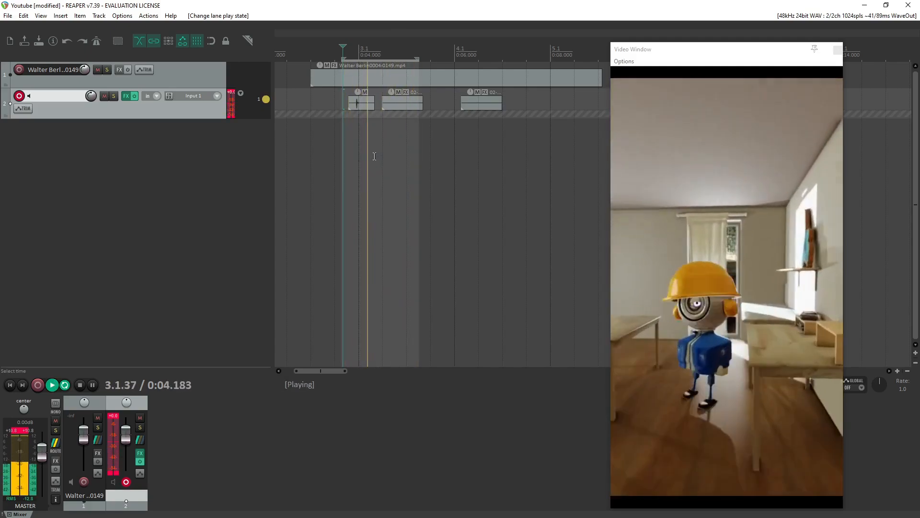
key(space)
Lower the item volume of the first sound item on track 2 and play from about 3.3 s.
scroll(364, 109, left, 2)
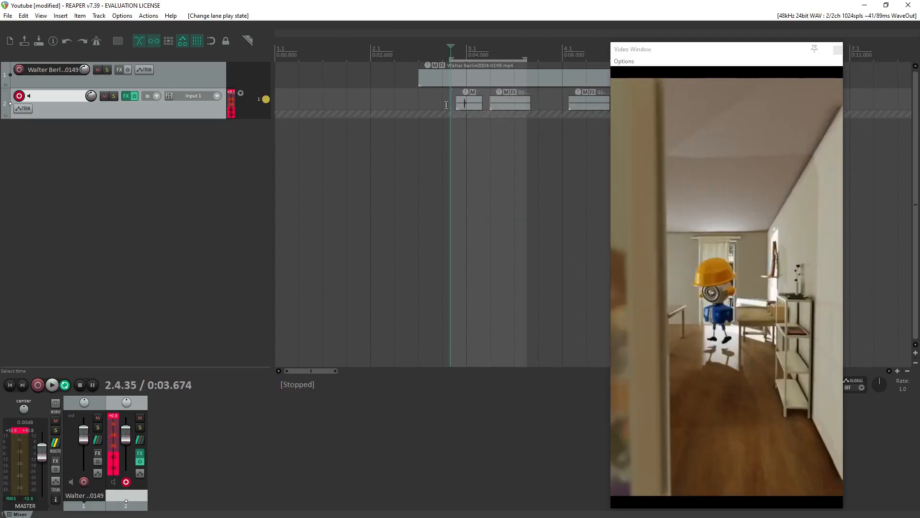
scroll(479, 115, up, 4)
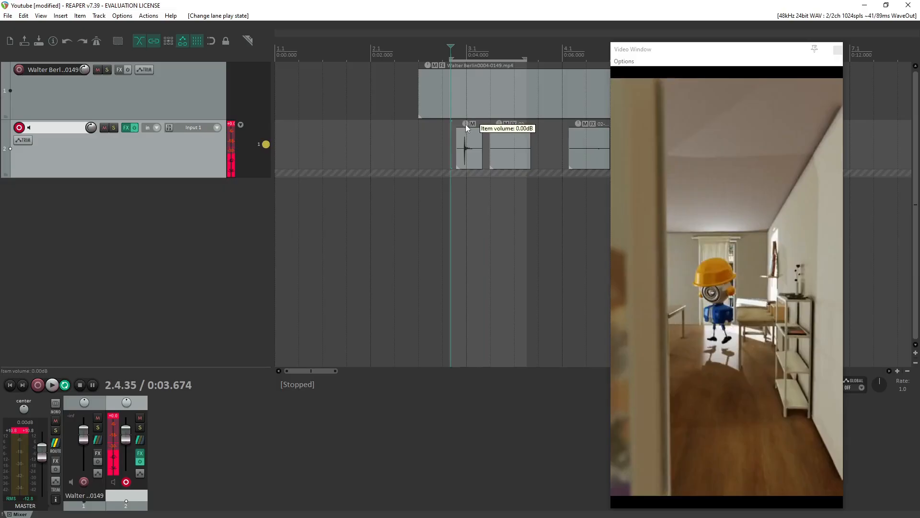
drag(465, 125, 462, 154)
key(space)
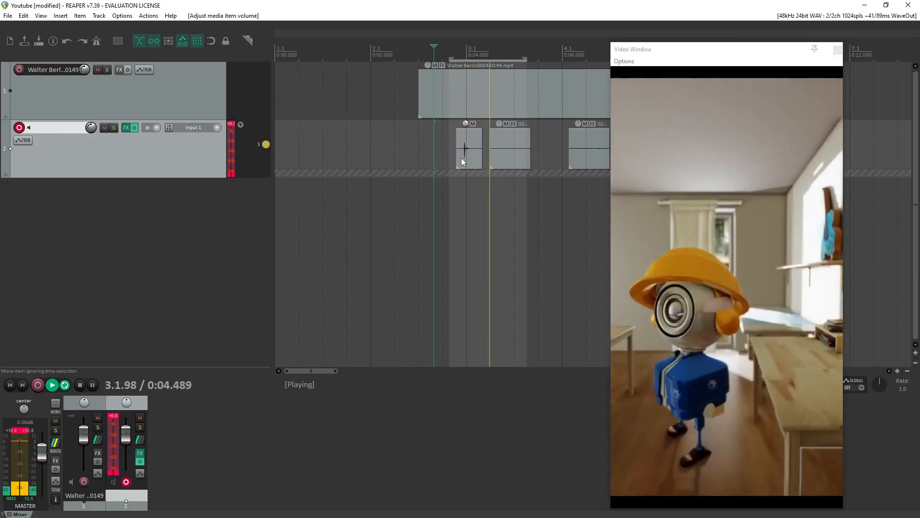
Lower the item volume of the first sound item on track 2 further and play from about 3 s to compare.
key(space)
drag(464, 124, 464, 149)
click(420, 135)
key(space)
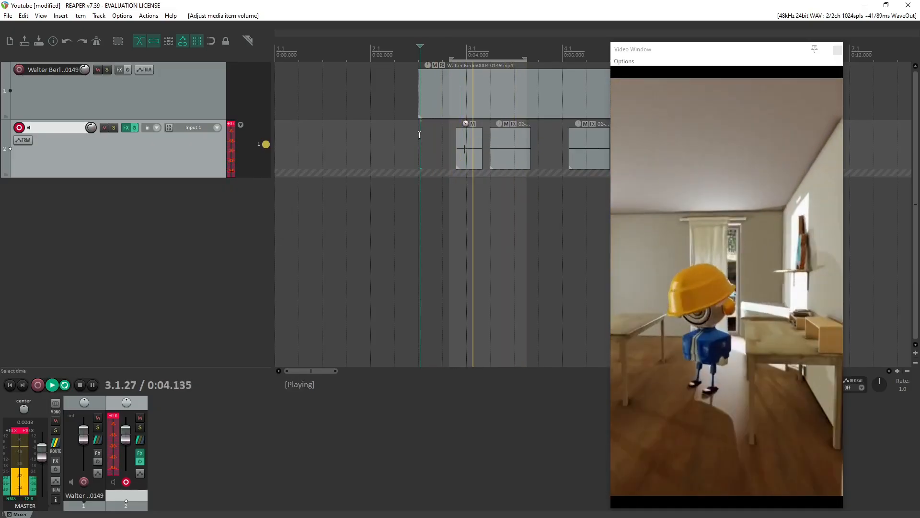
key(space)
key(space)
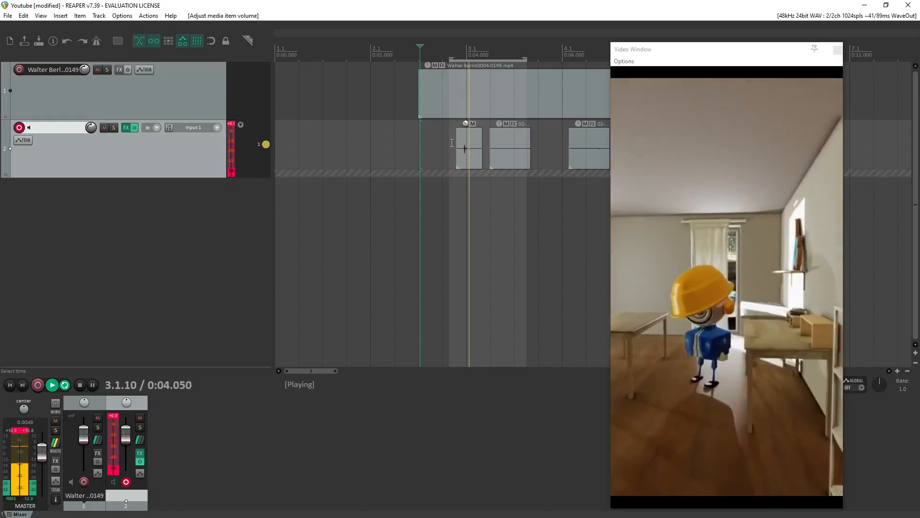
Shift the first sound item on track 2 earlier to start at about 3.7 s, previewing its timing from about 3.45 s.
key(space)
drag(473, 159, 470, 162)
click(441, 146)
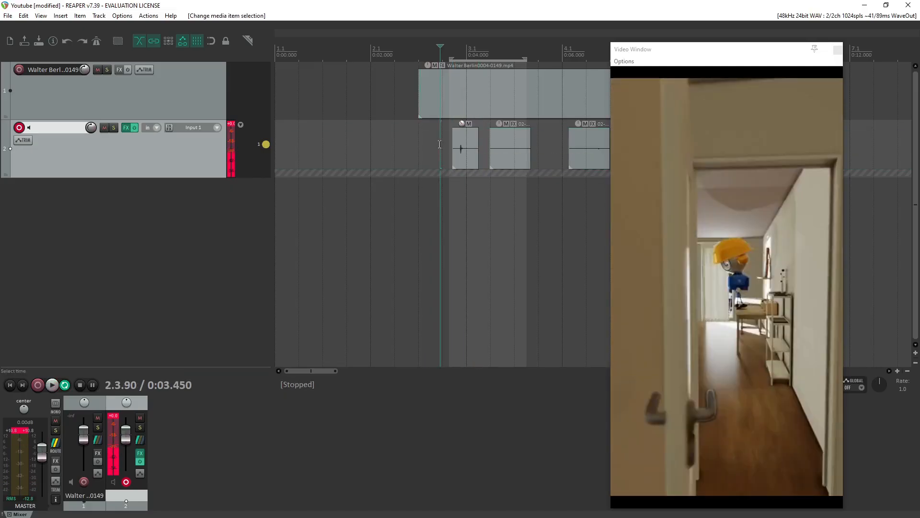
key(space)
key(space)
drag(467, 159, 458, 160)
key(space)
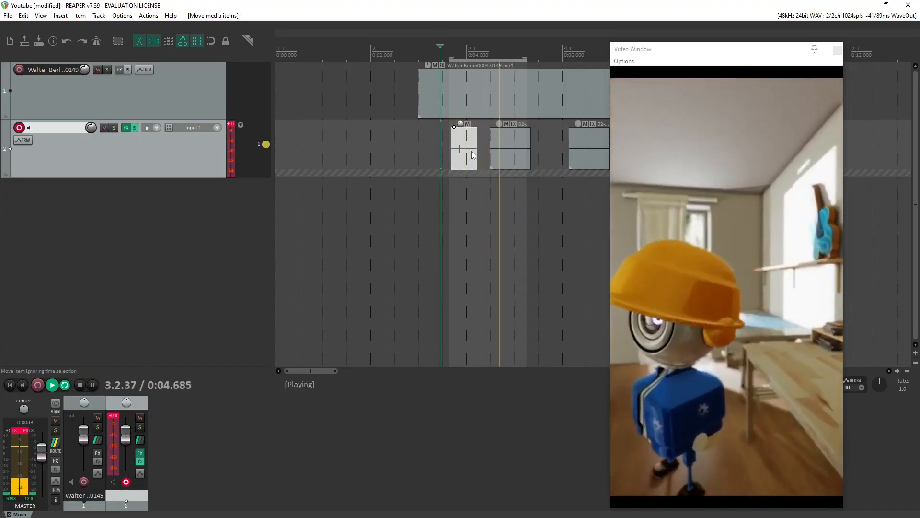
key(space)
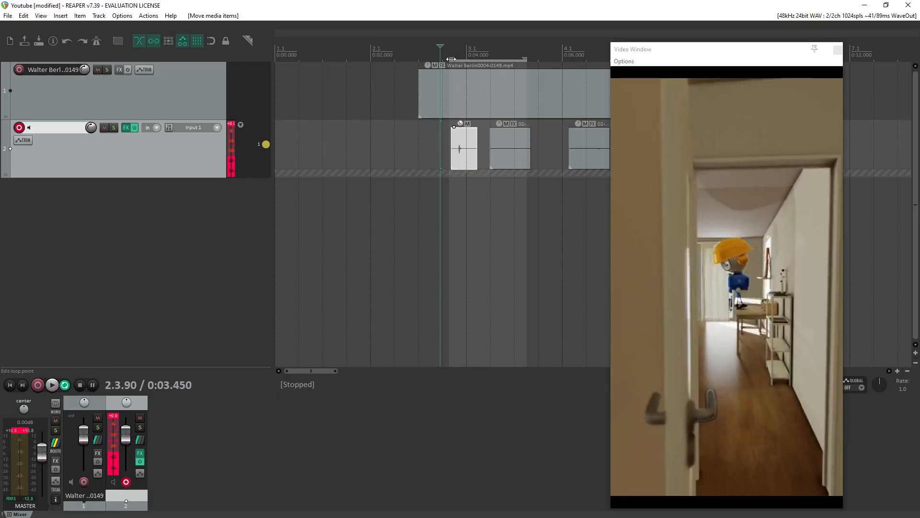
Extend the time selection to run from 3.08 s to about 5.5 s and play the loop.
drag(444, 58, 424, 61)
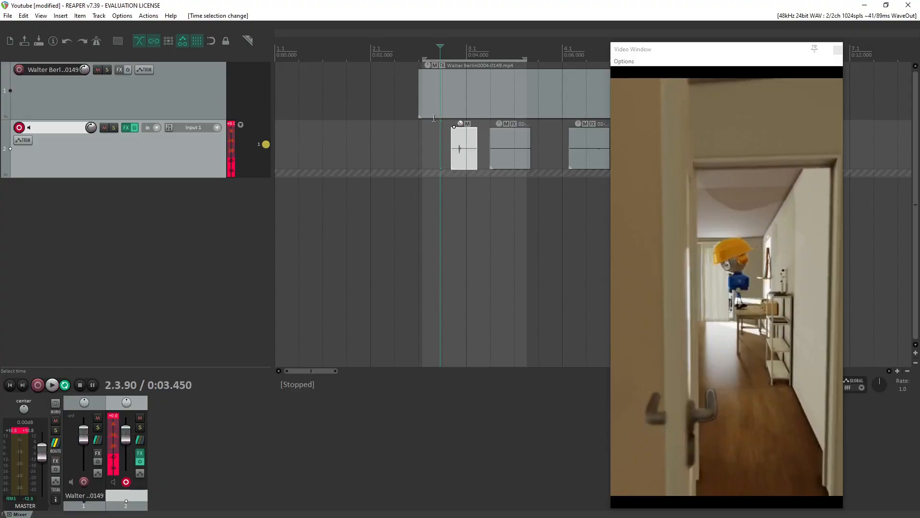
key(space)
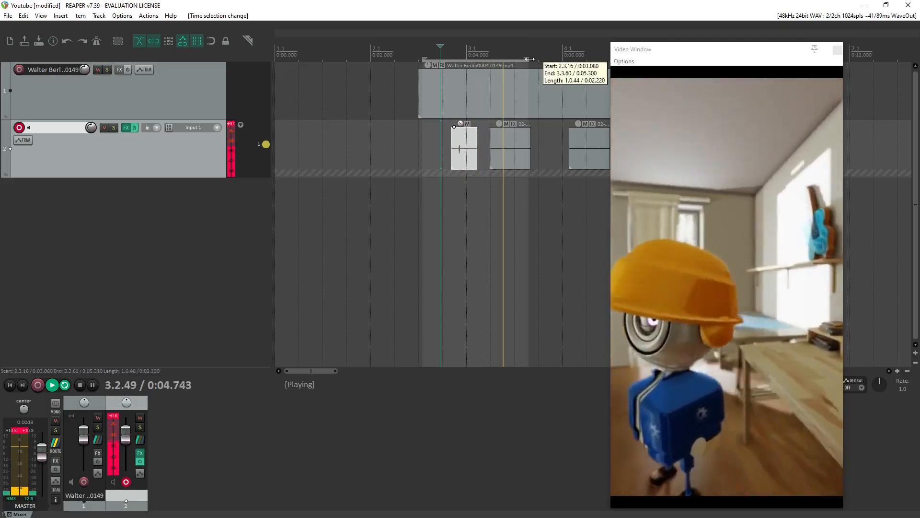
drag(529, 59, 536, 58)
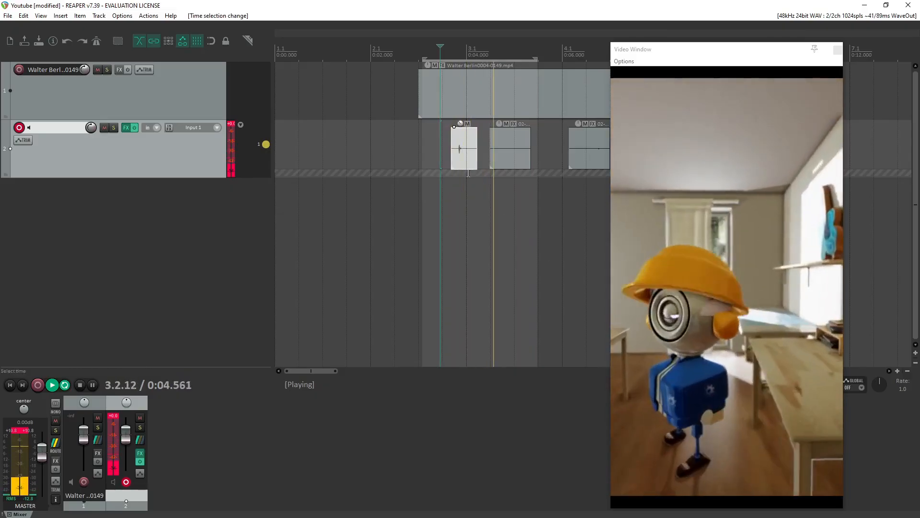
key(space)
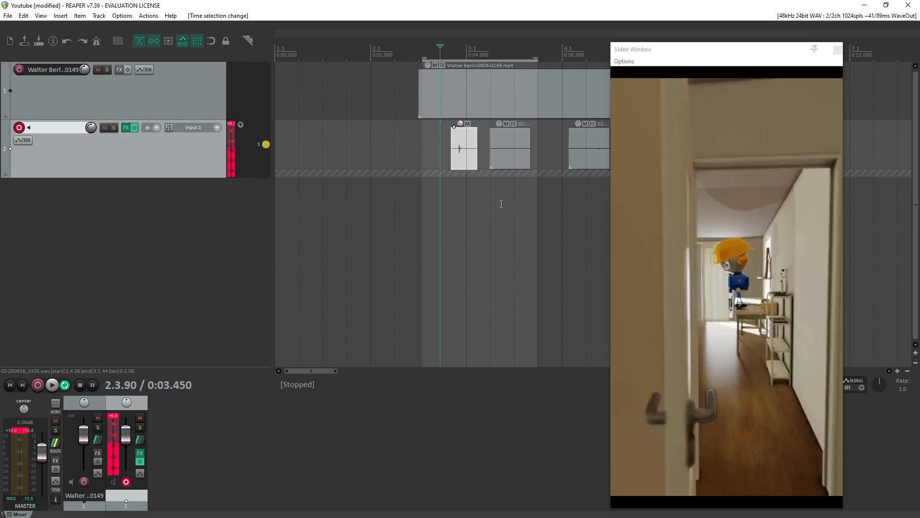
Move the video window further aside and increase the height of track 2.
drag(735, 53, 761, 59)
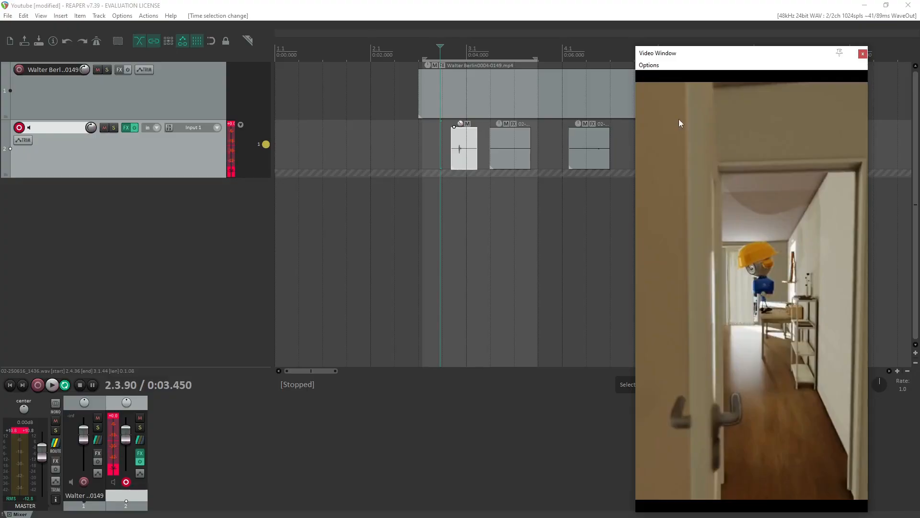
scroll(499, 270, up, 1)
scroll(509, 232, down, 2)
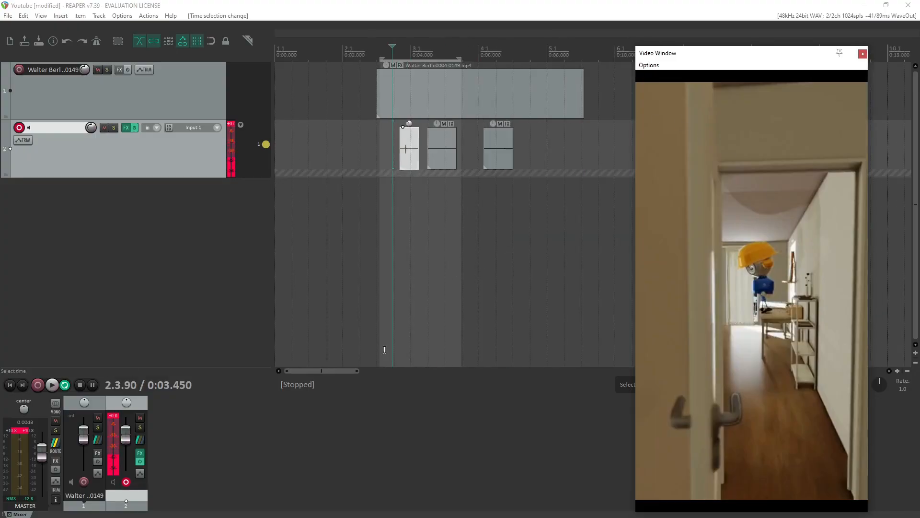
drag(333, 371, 343, 375)
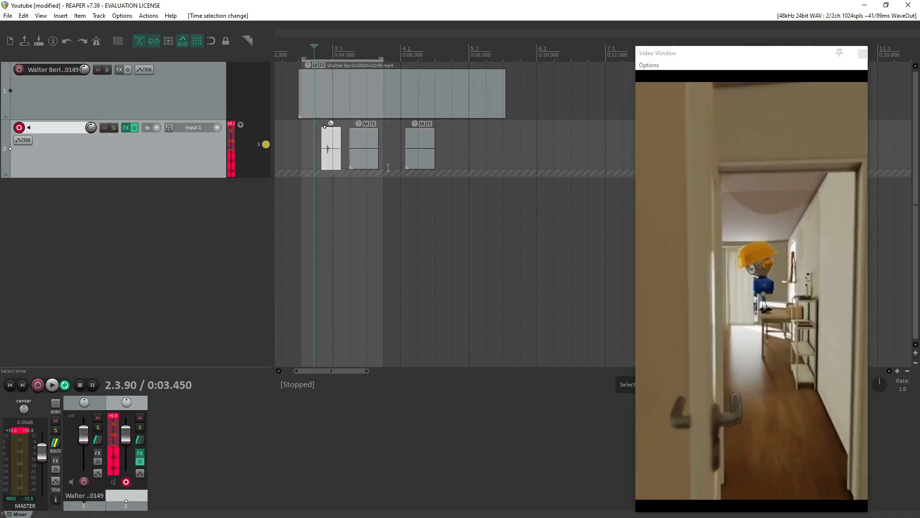
scroll(405, 211, up, 1)
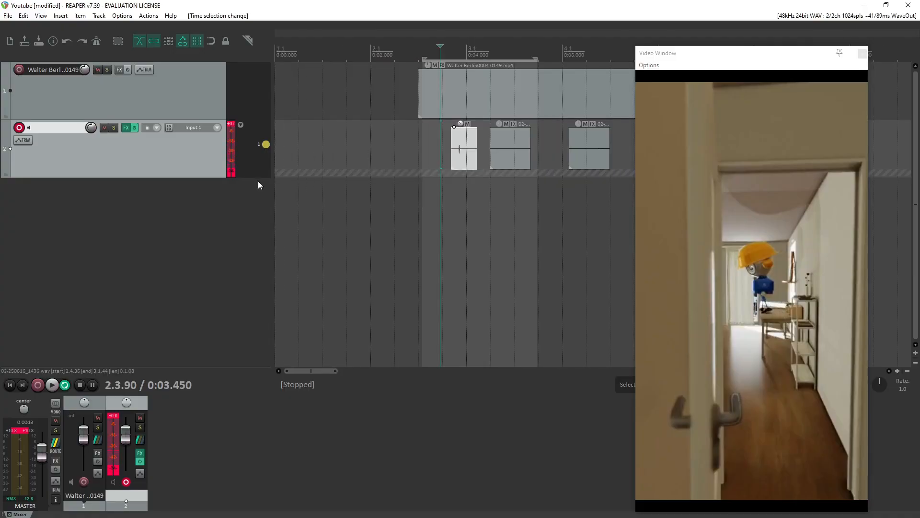
drag(257, 178, 254, 234)
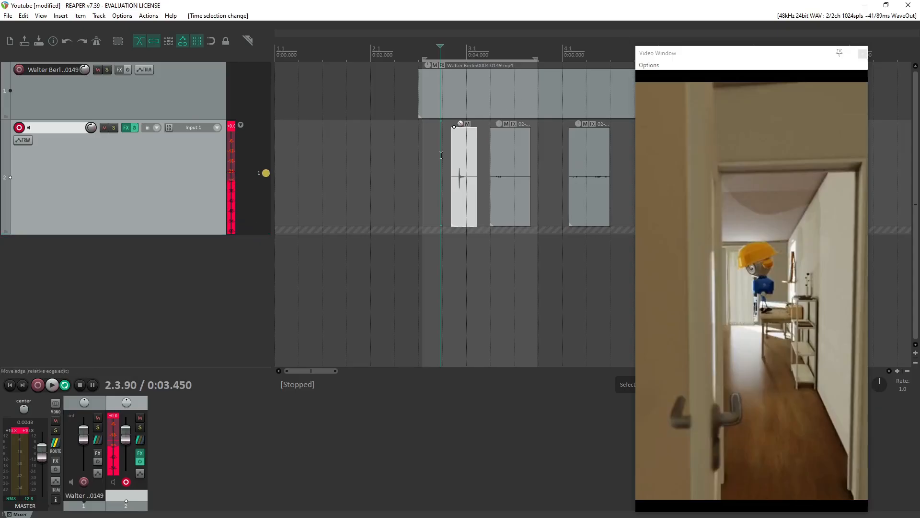
Play the arranged sounds with the video, stop, and set the edit cursor to 3.06 s.
key(space)
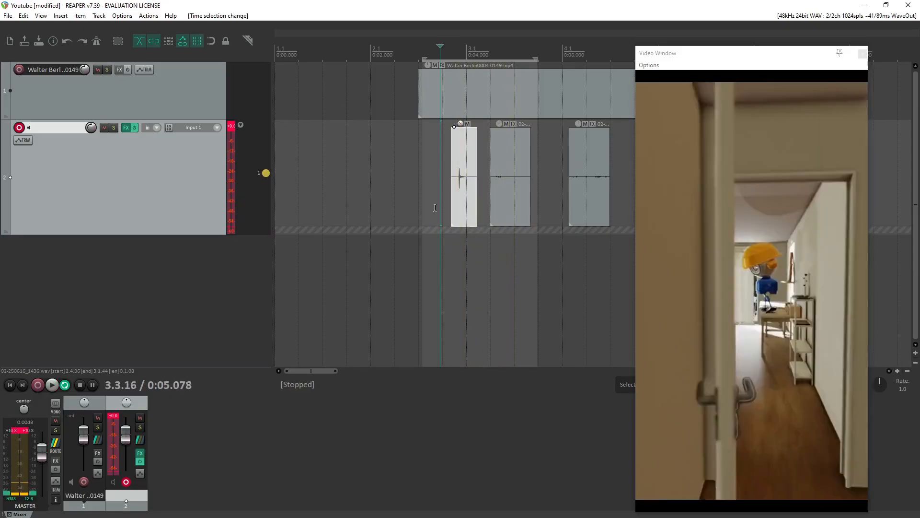
key(space)
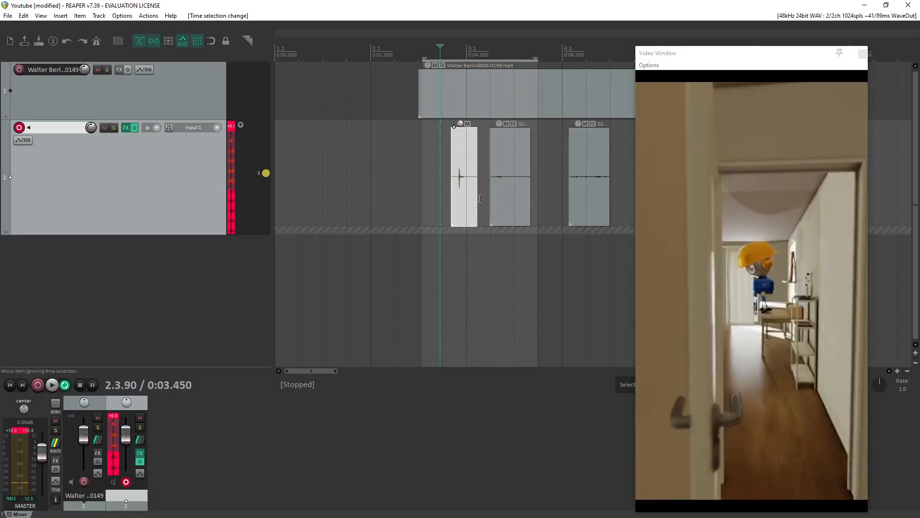
click(421, 153)
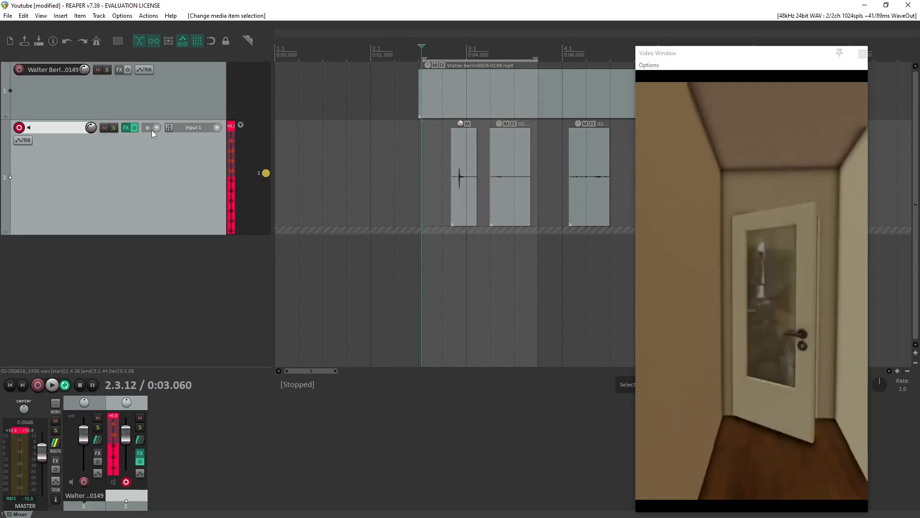
Activate the Volume track envelope for track 2 and move the video window clear of the timeline.
click(23, 140)
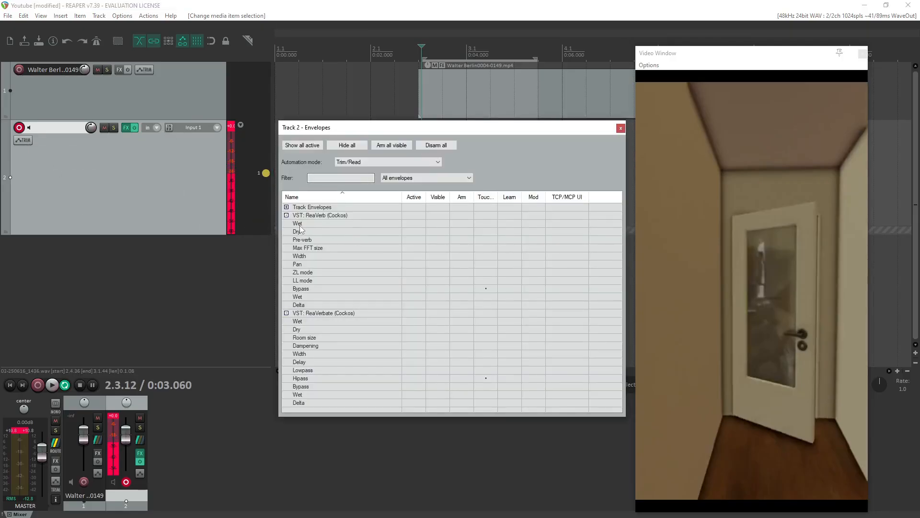
click(286, 215)
click(286, 223)
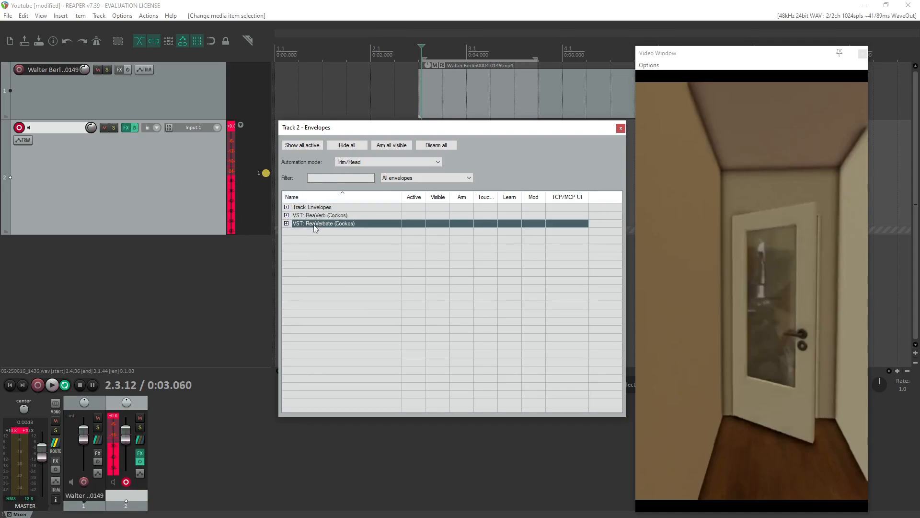
click(302, 208)
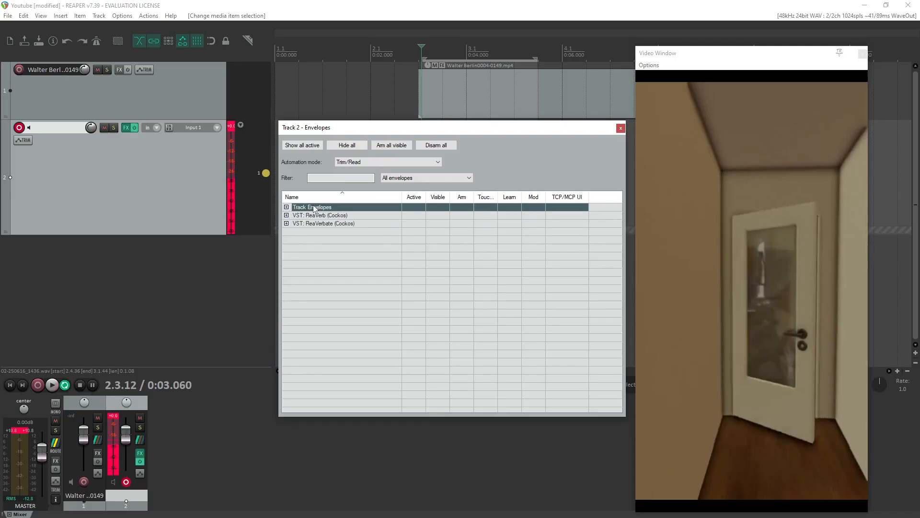
click(286, 207)
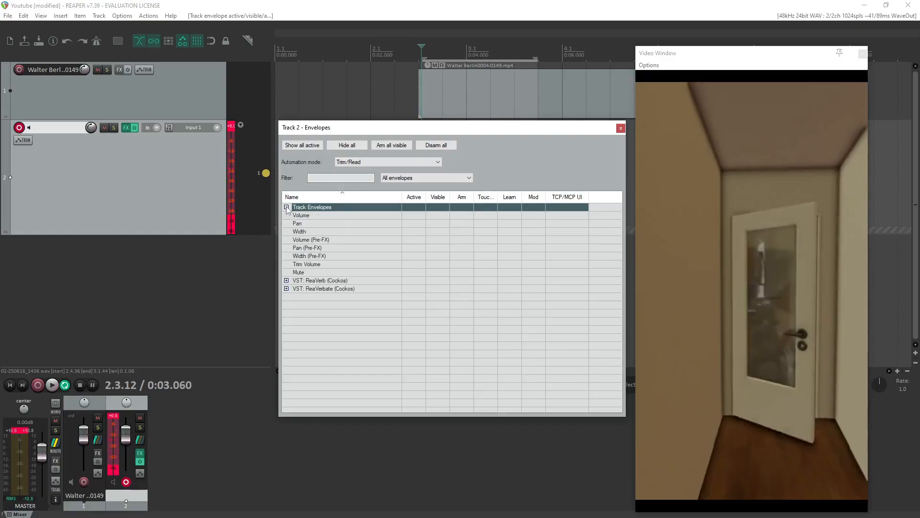
click(300, 216)
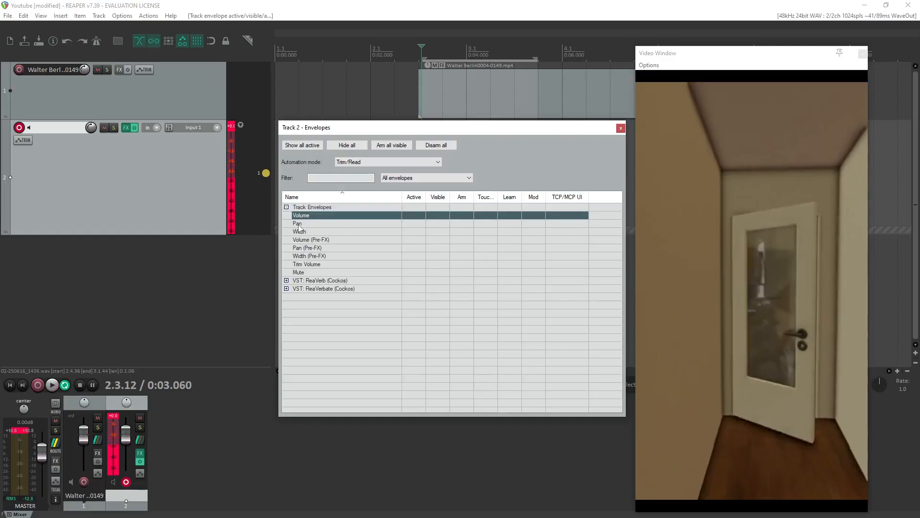
click(412, 215)
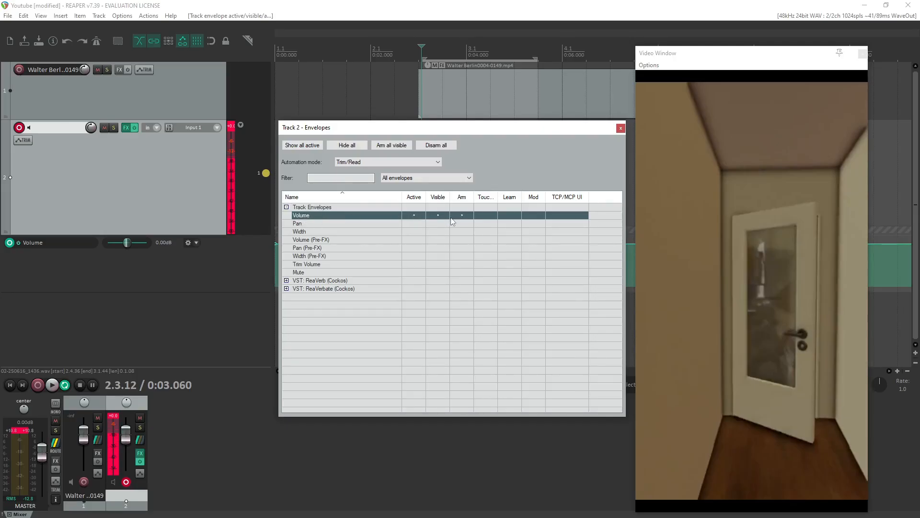
click(621, 128)
drag(782, 56, 815, 51)
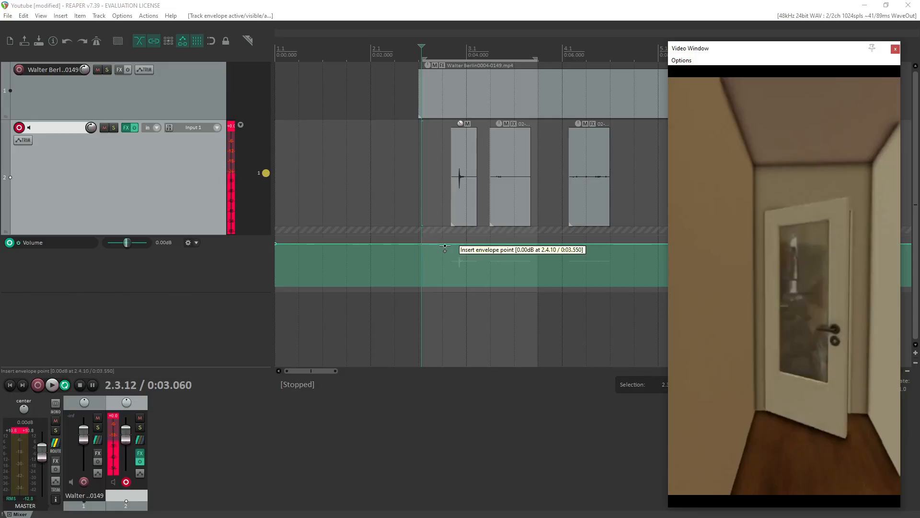
Add volume envelope points at about 3.1, 3.6 and 4.3 s on track 2 and lower the middle one to form a dip.
click(447, 243)
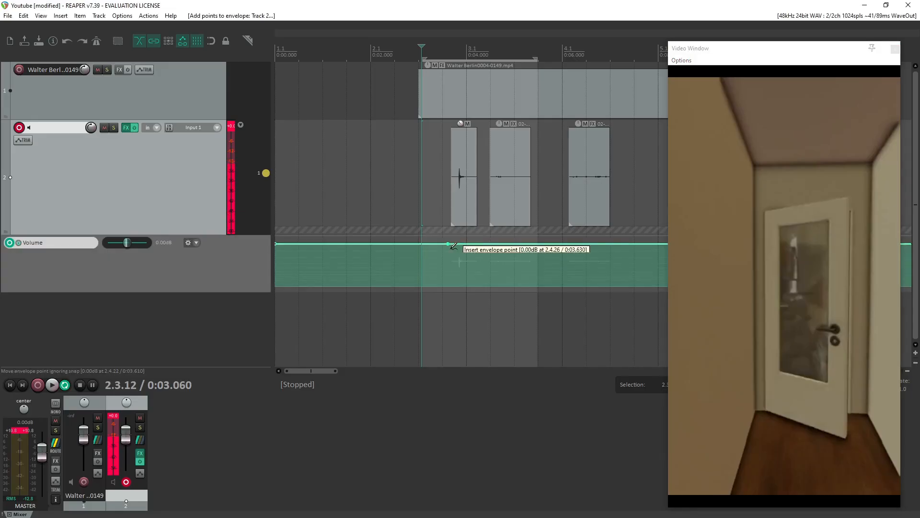
click(425, 244)
click(481, 244)
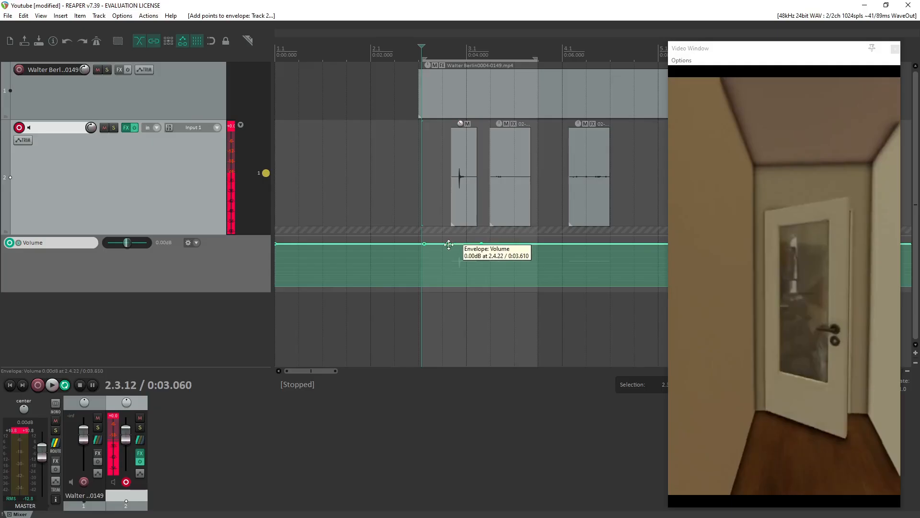
drag(449, 244, 450, 297)
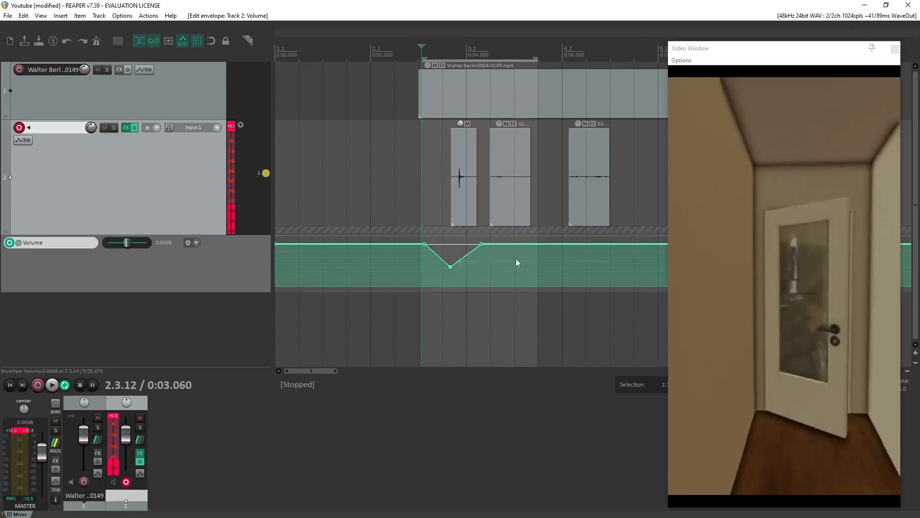
Preview the volume dip, move its end point to about 5.4 s and add a -15.5 dB point at about 5.0 s.
key(space)
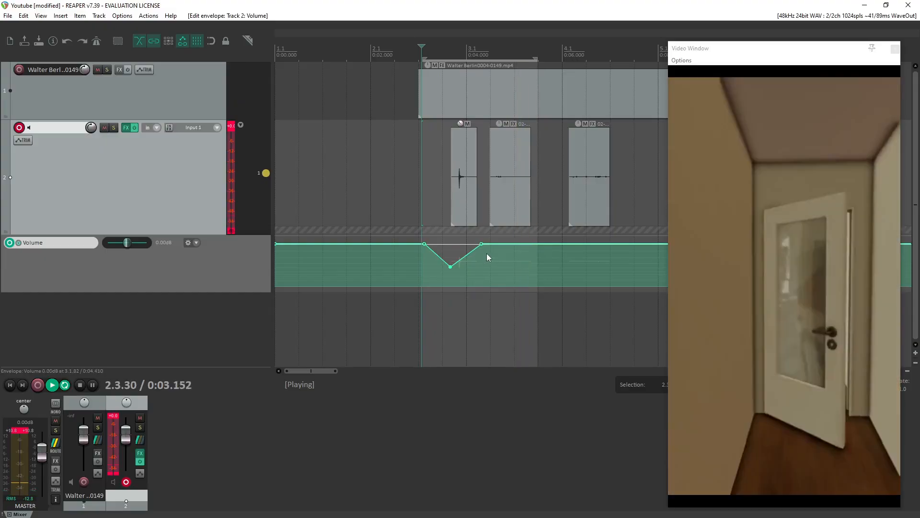
key(space)
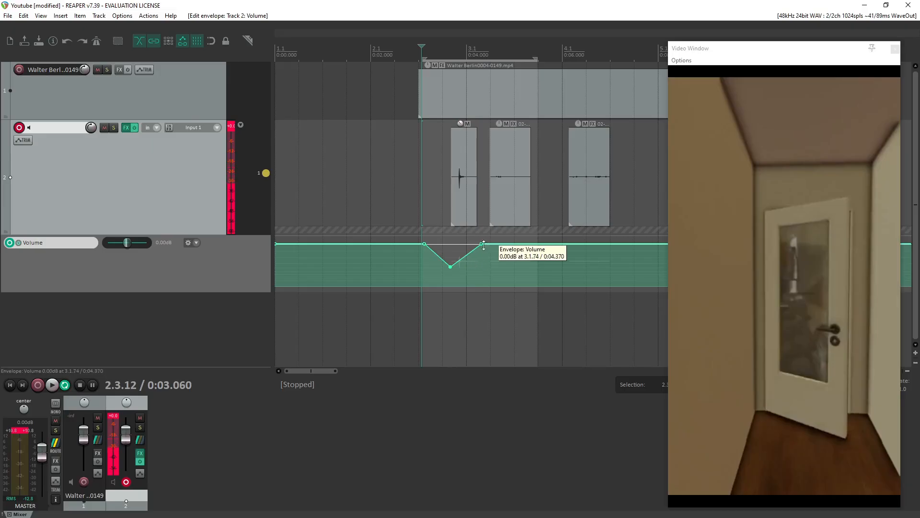
drag(481, 243, 535, 244)
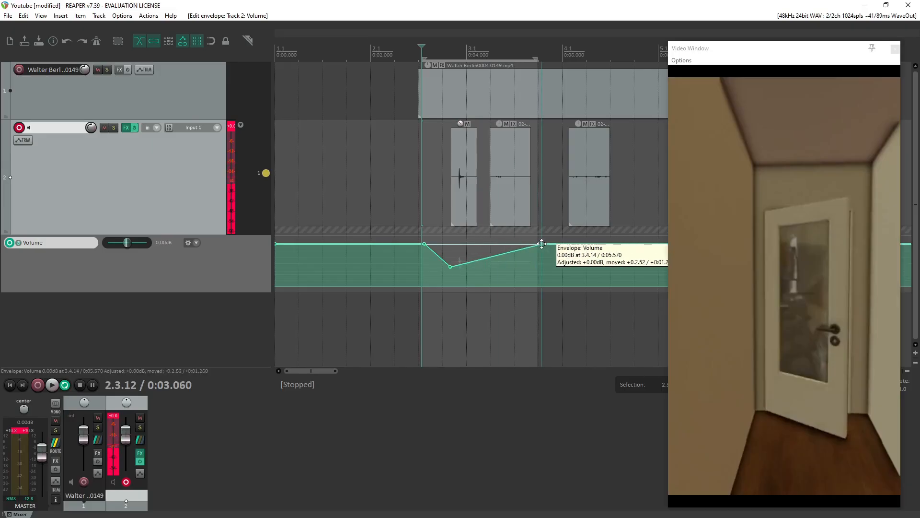
click(515, 261)
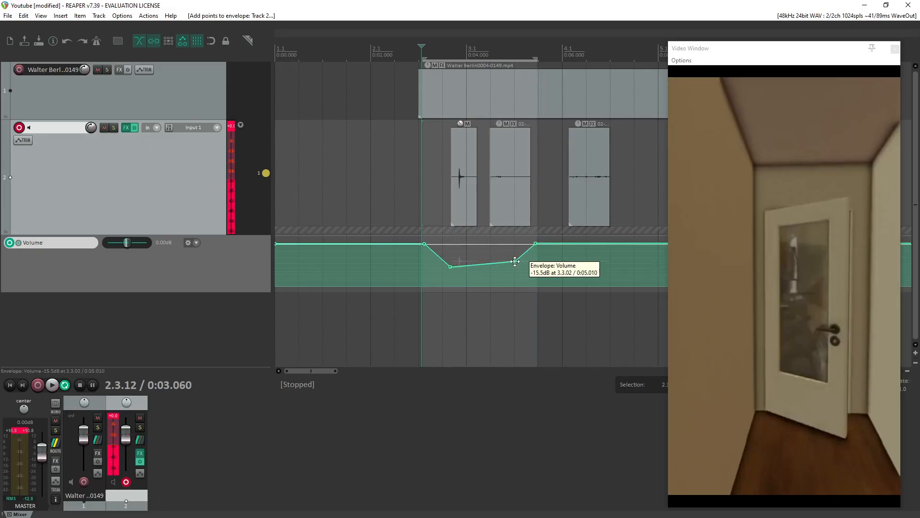
Reset the two lowered volume envelope points on track 2 to 0 dB.
double_click(450, 266)
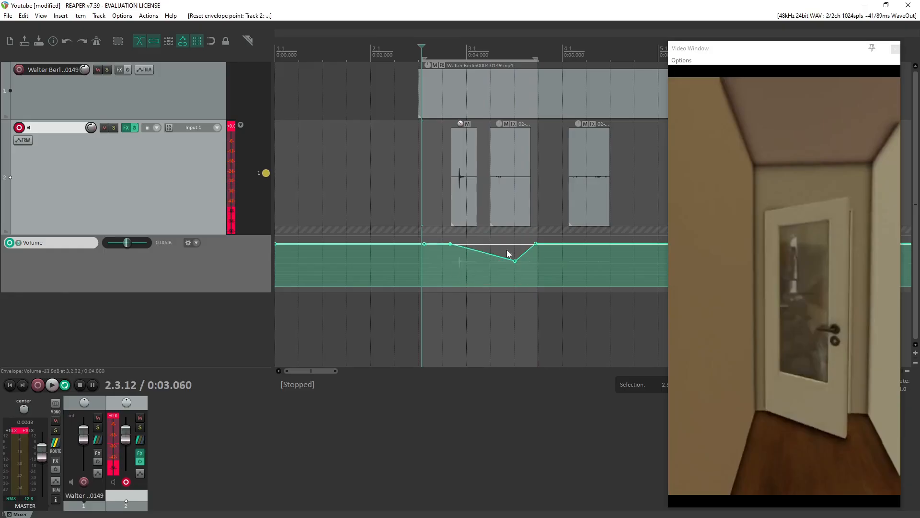
double_click(515, 261)
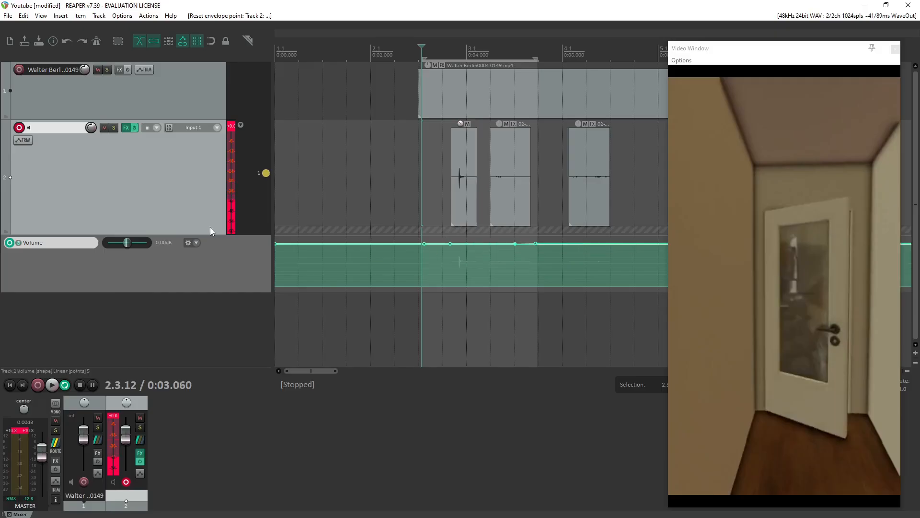
Open track 2's envelope list and examine the automatable ReaVerbate parameters.
click(21, 141)
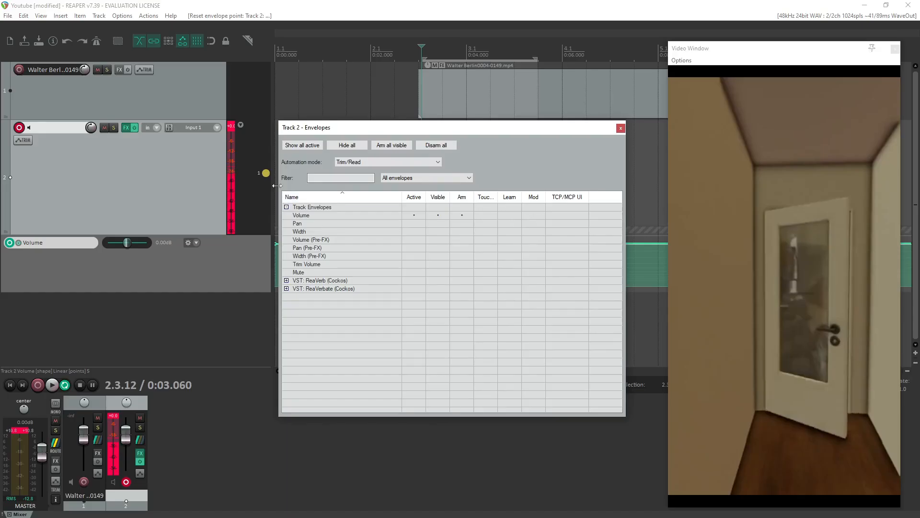
click(286, 207)
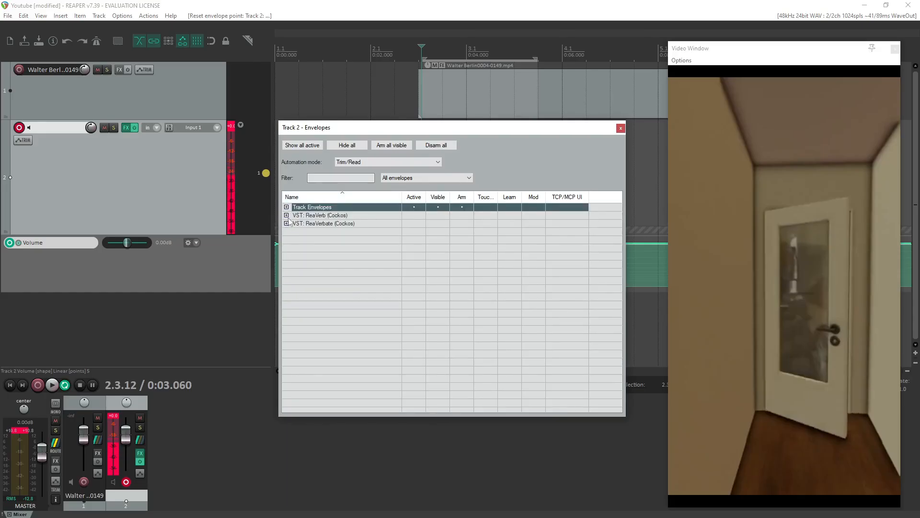
click(287, 223)
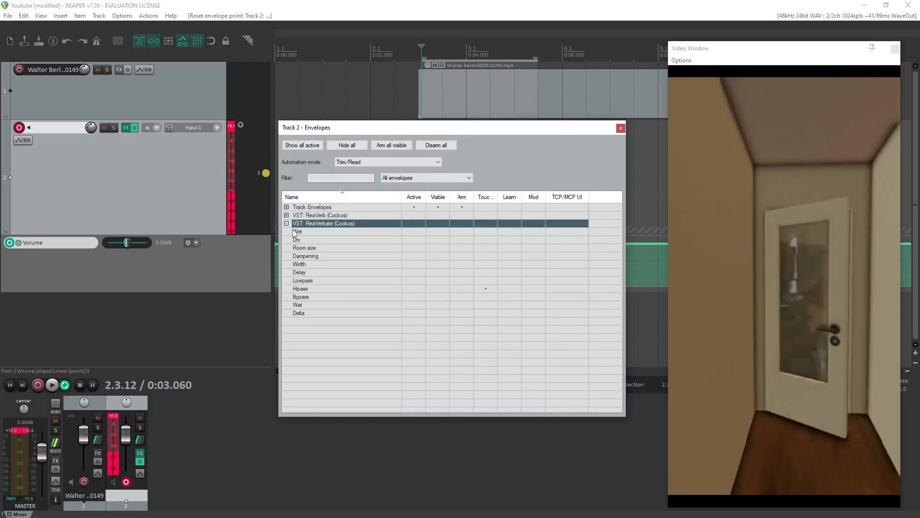
click(298, 232)
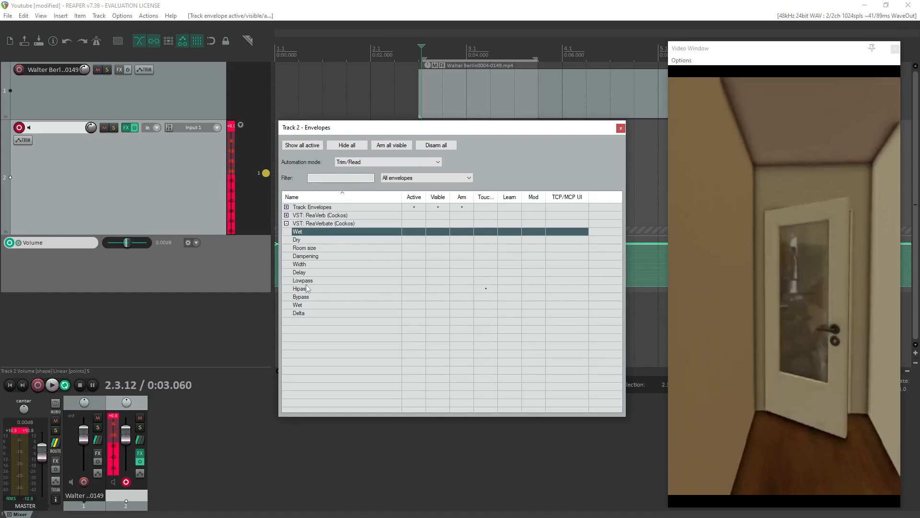
Try out the ReaVerbate Dry and Wet envelopes on track 2, switch them off and collapse the parameter group.
click(410, 241)
click(414, 240)
click(437, 241)
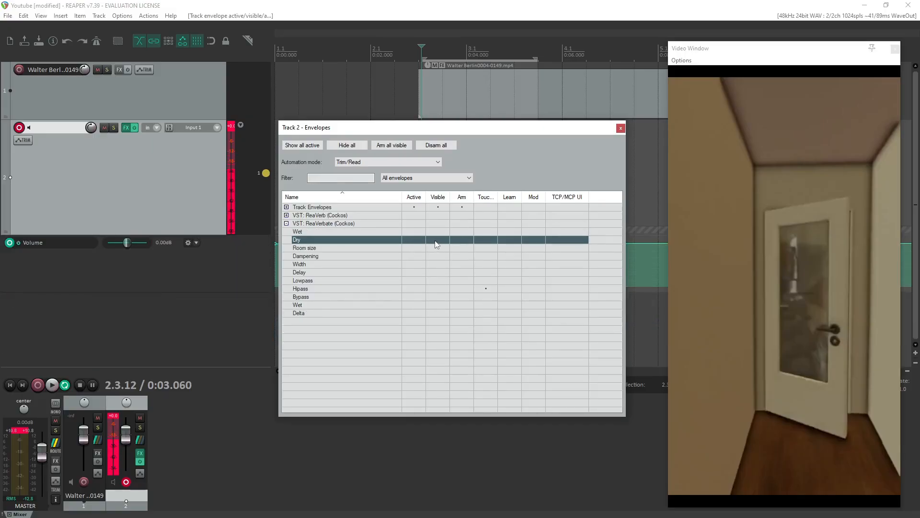
click(414, 232)
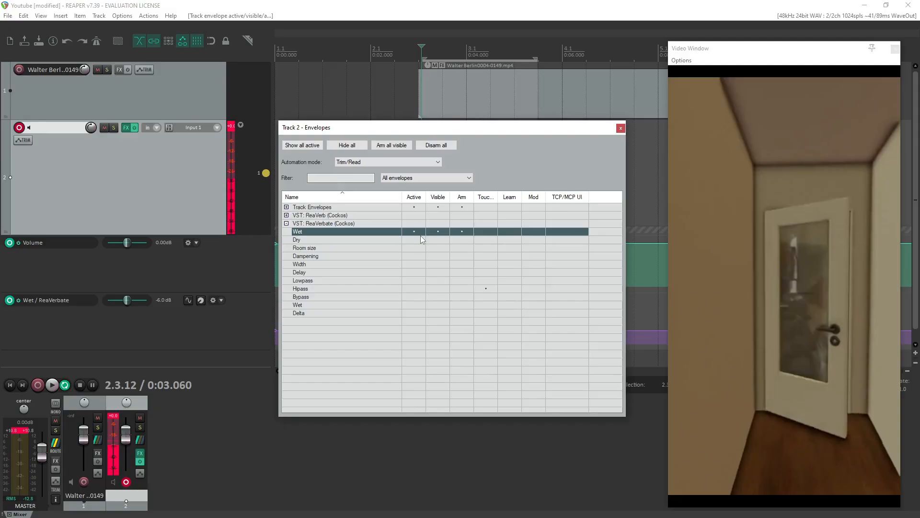
click(414, 231)
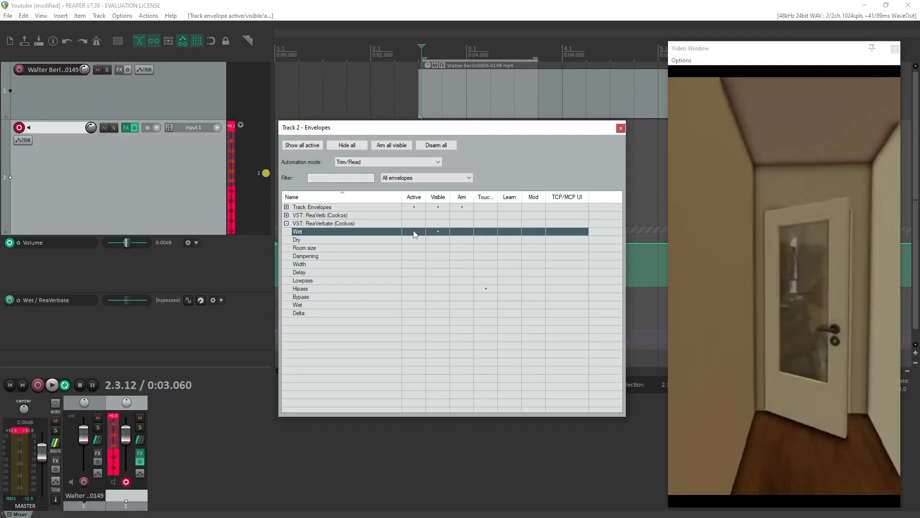
click(438, 233)
click(288, 224)
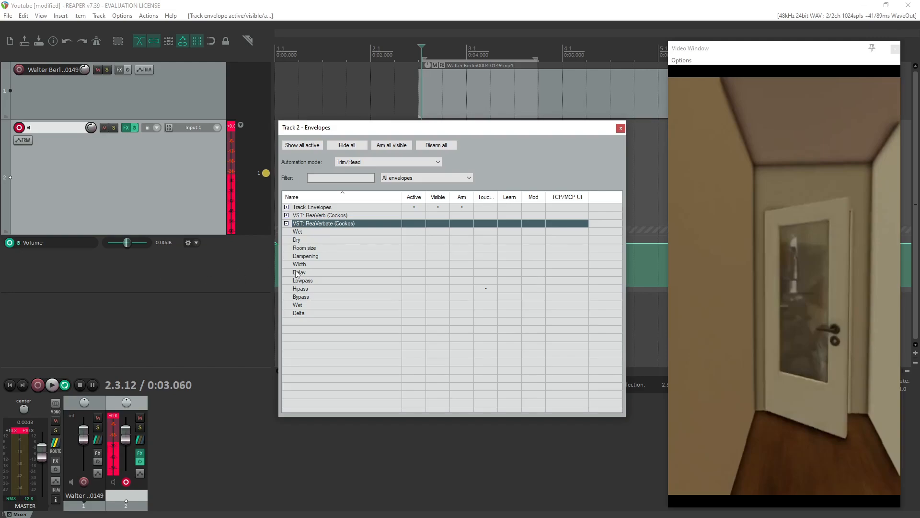
click(287, 223)
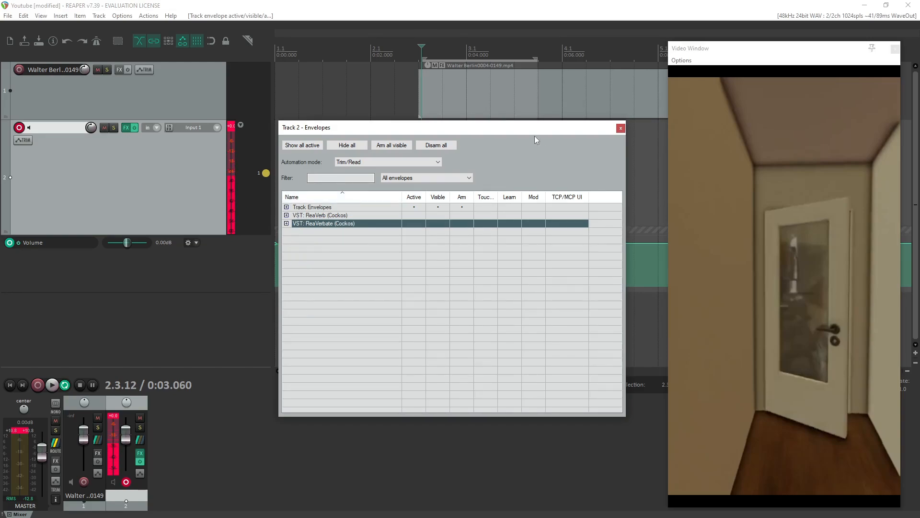
Move and resize track 2's envelope list to uncover the timeline, and close it.
drag(535, 139, 276, 163)
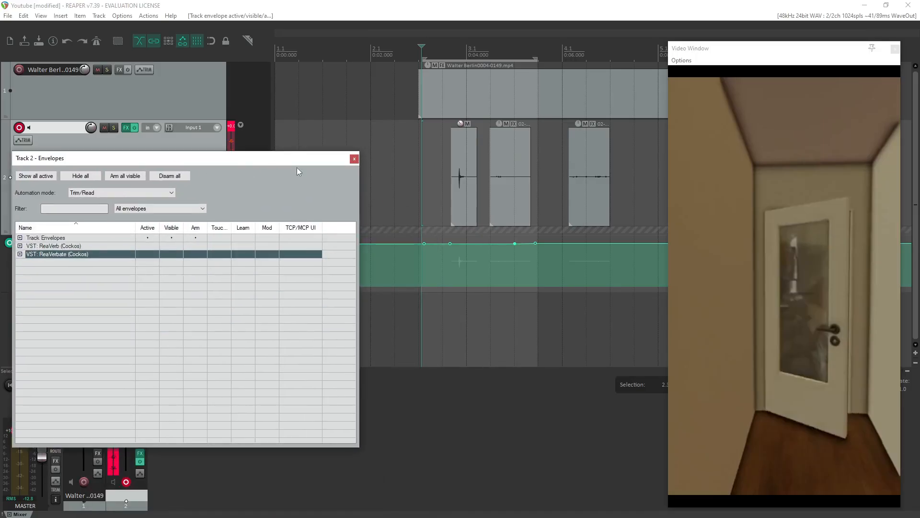
drag(360, 150, 548, 301)
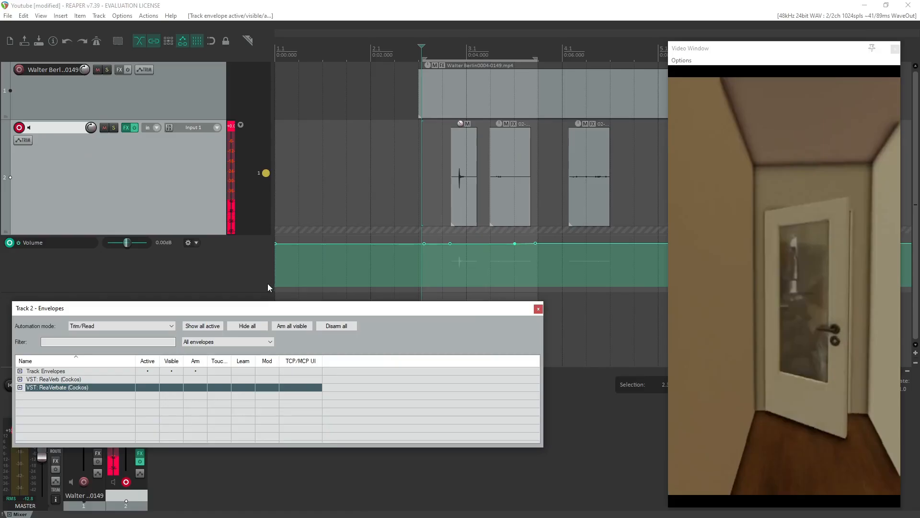
drag(265, 311, 347, 257)
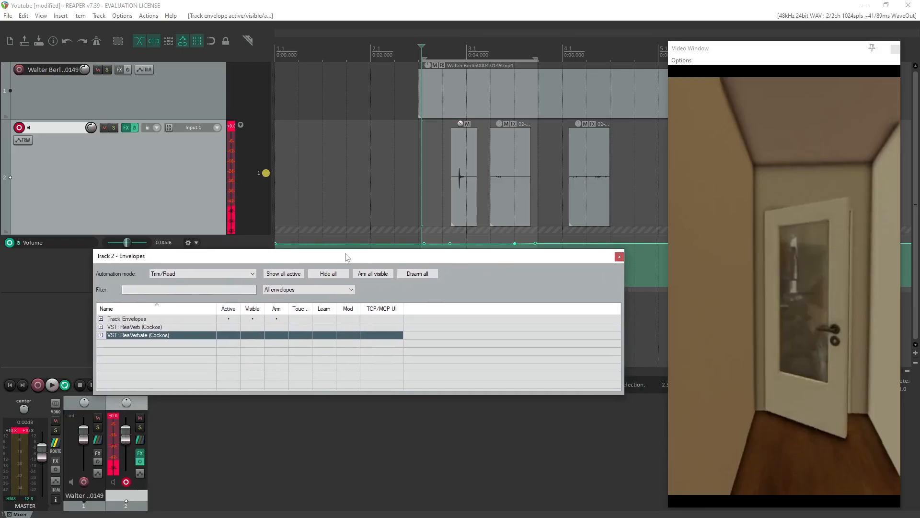
drag(626, 283, 435, 283)
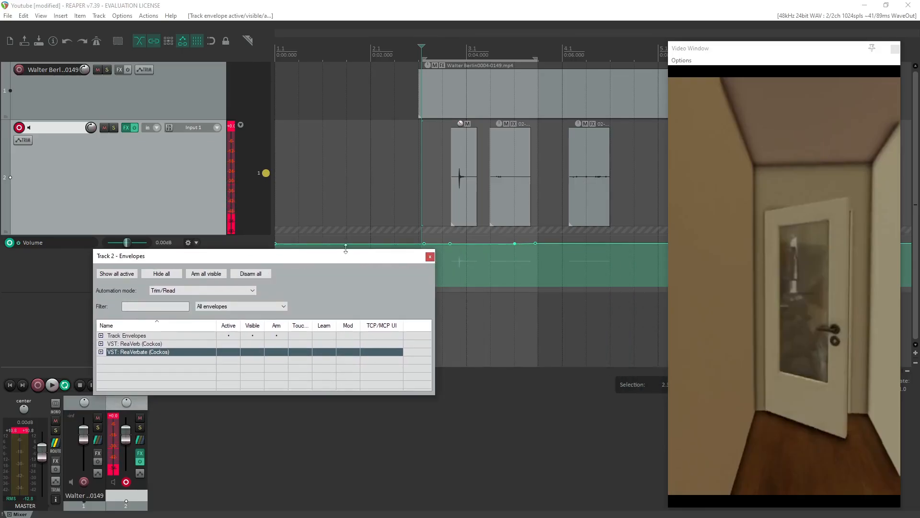
drag(354, 259, 299, 313)
scroll(298, 276, down, 3)
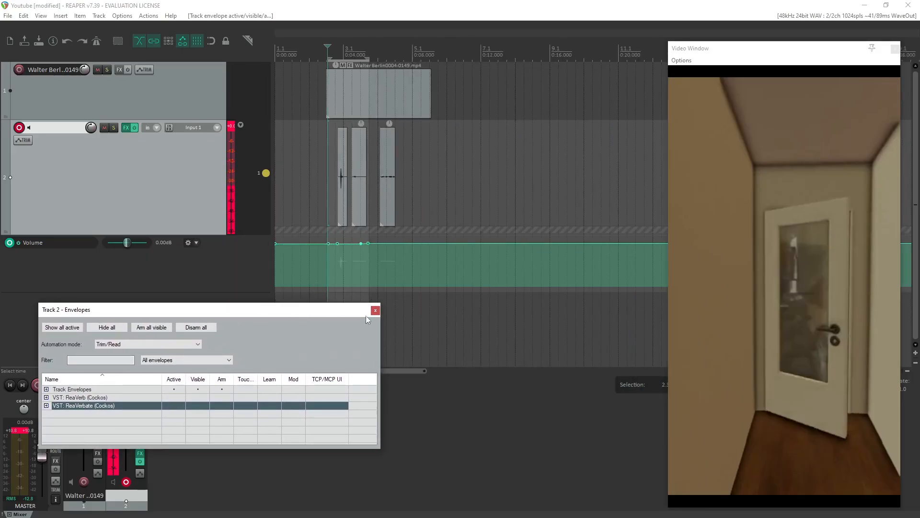
click(375, 310)
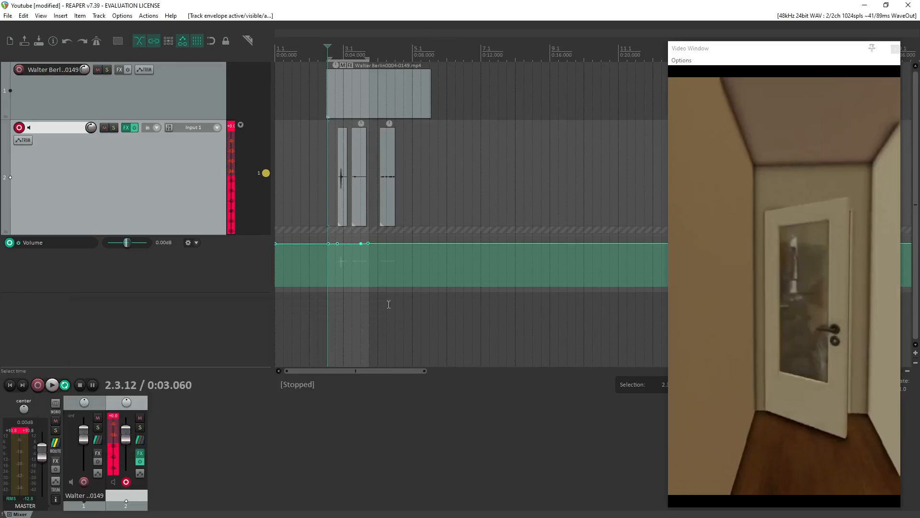
Look through the plug-in categories and developers available for inserting a virtual instrument on a new track, and cancel the insertion.
right_click(96, 310)
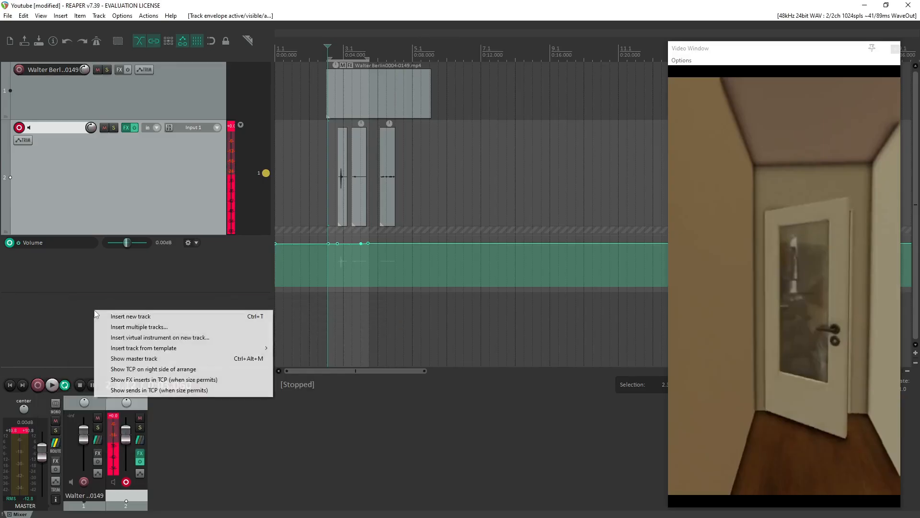
click(150, 338)
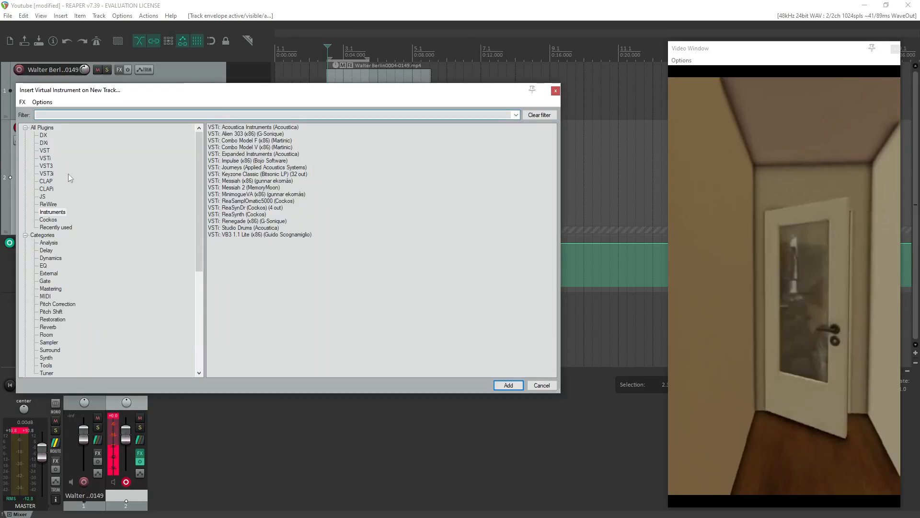
scroll(68, 349, down, 6)
scroll(98, 364, down, 2)
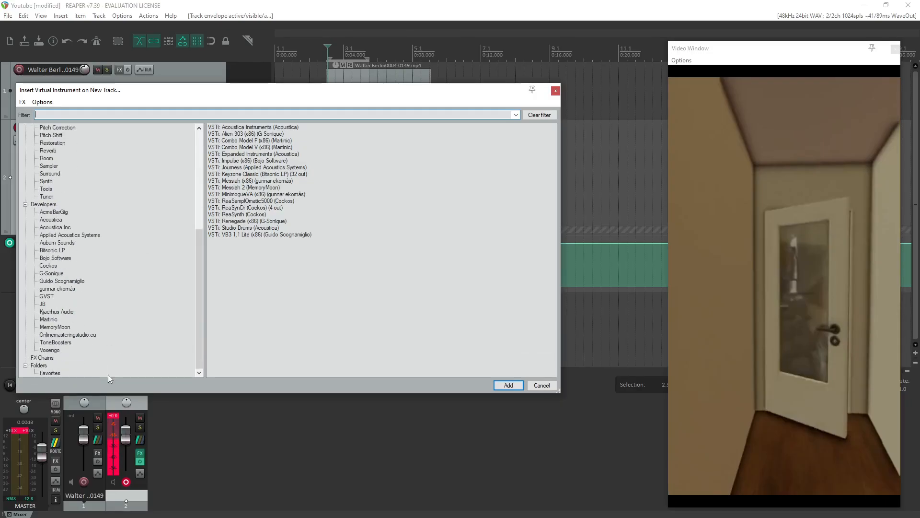
scroll(97, 337, up, 2)
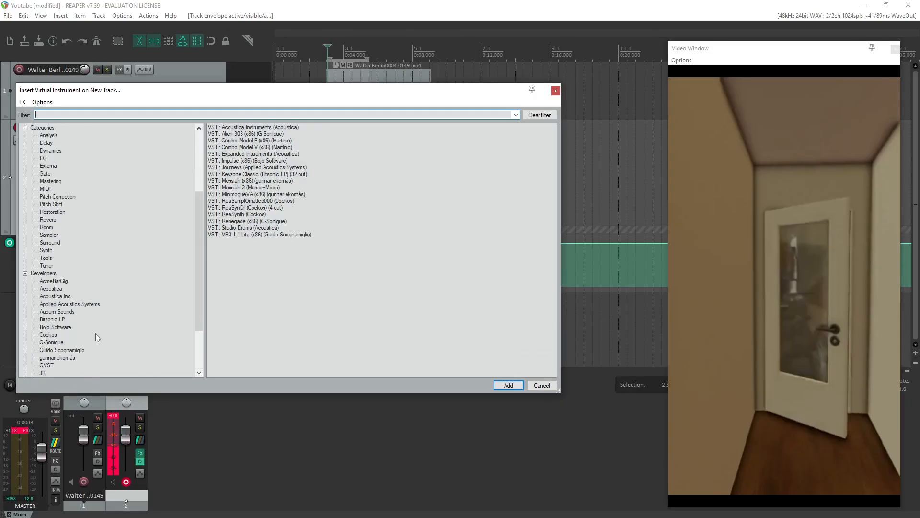
scroll(102, 350, down, 2)
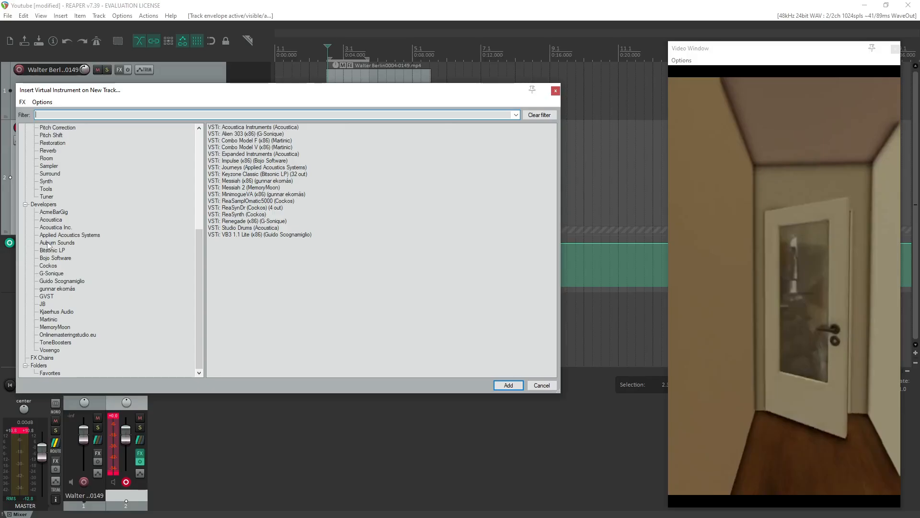
click(556, 91)
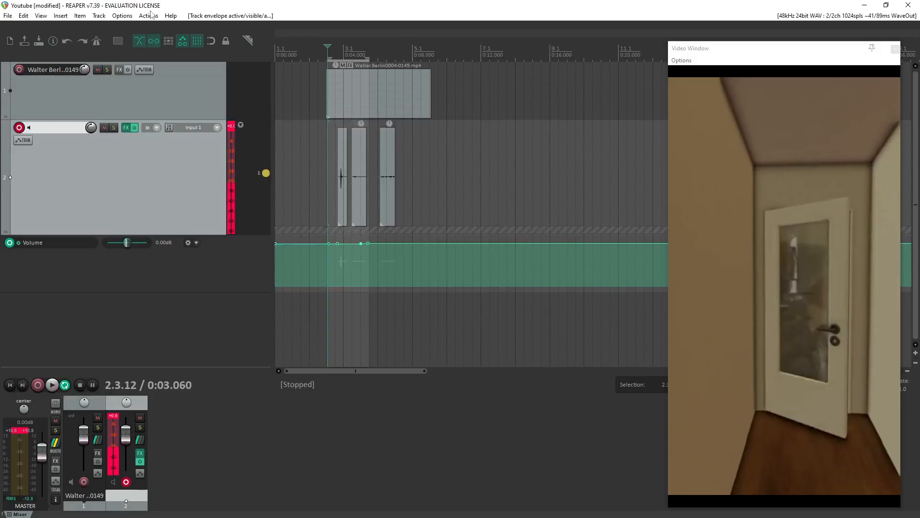
Examine the Plug-ins, Import, Video and VST preferences, including the VST plug-in paths, and close the preferences unchanged.
click(122, 16)
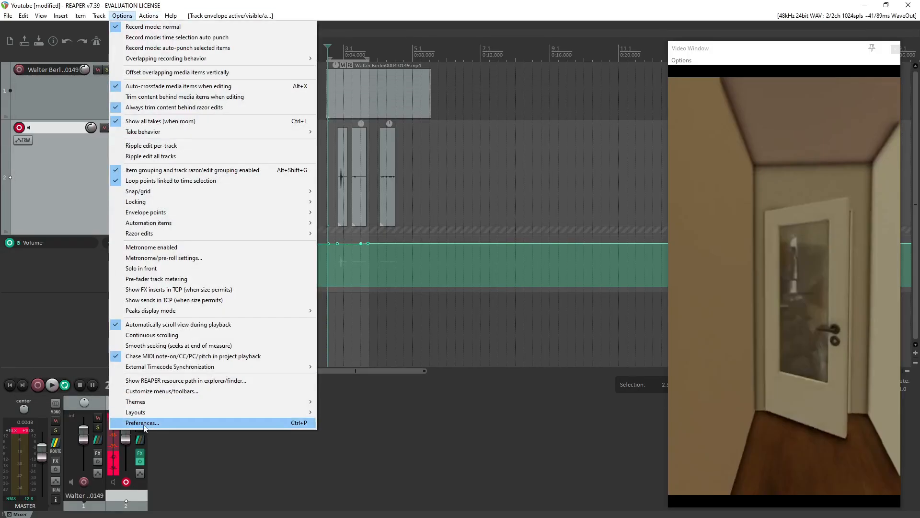
click(144, 423)
scroll(259, 316, down, 7)
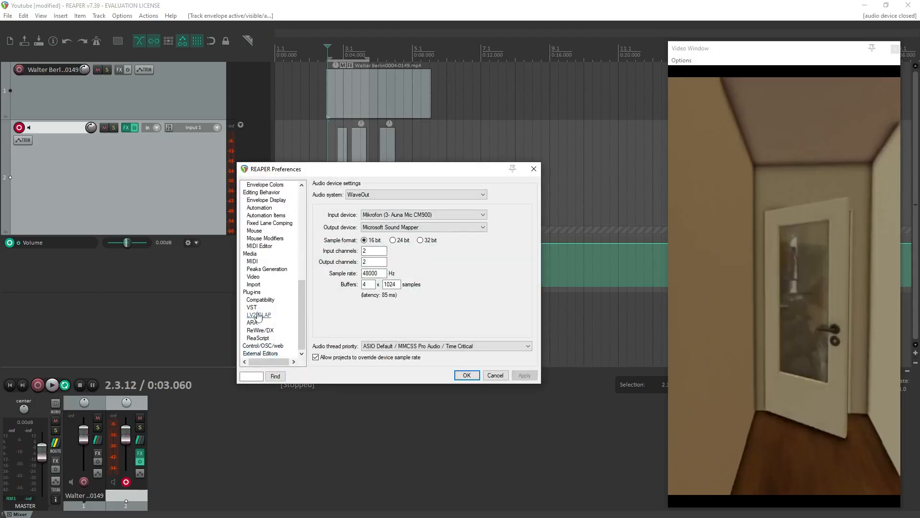
click(252, 291)
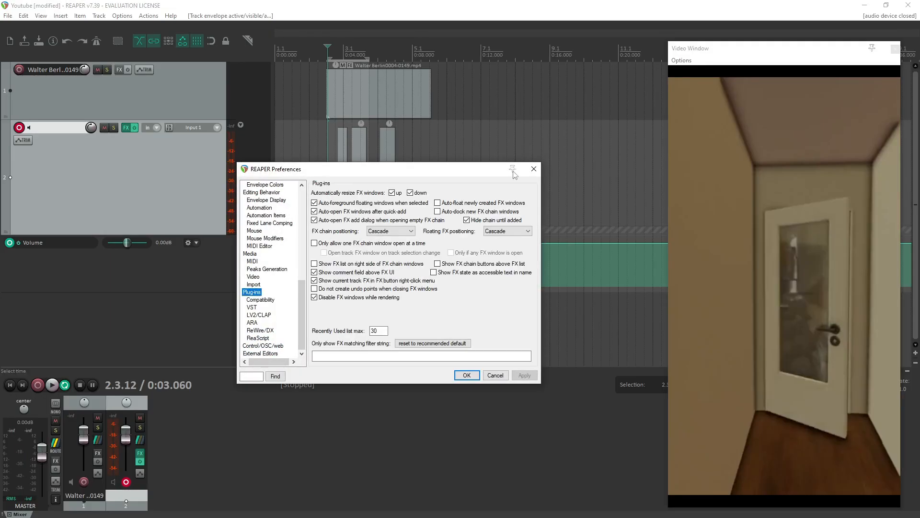
click(264, 300)
click(253, 292)
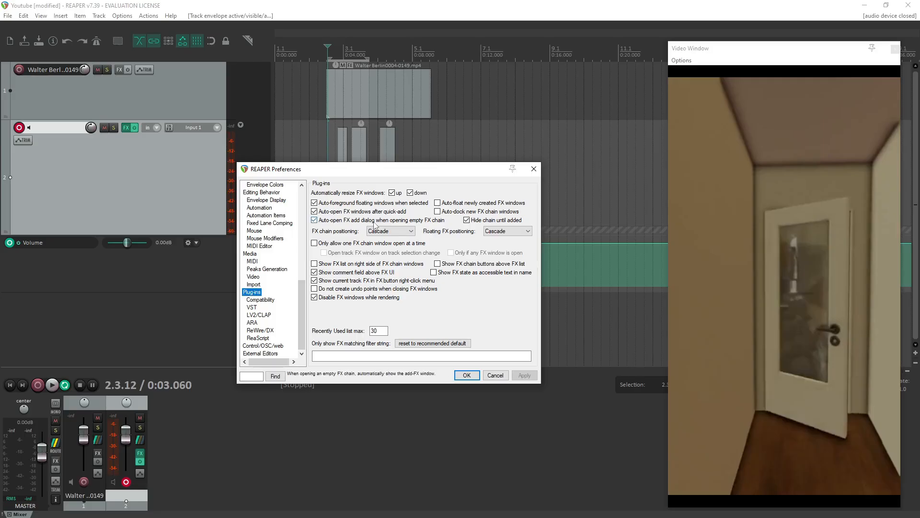
click(254, 284)
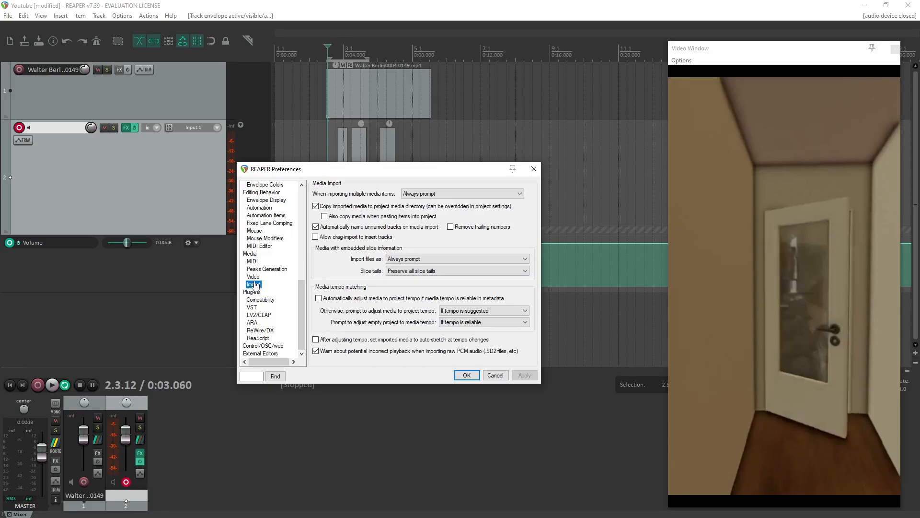
click(257, 278)
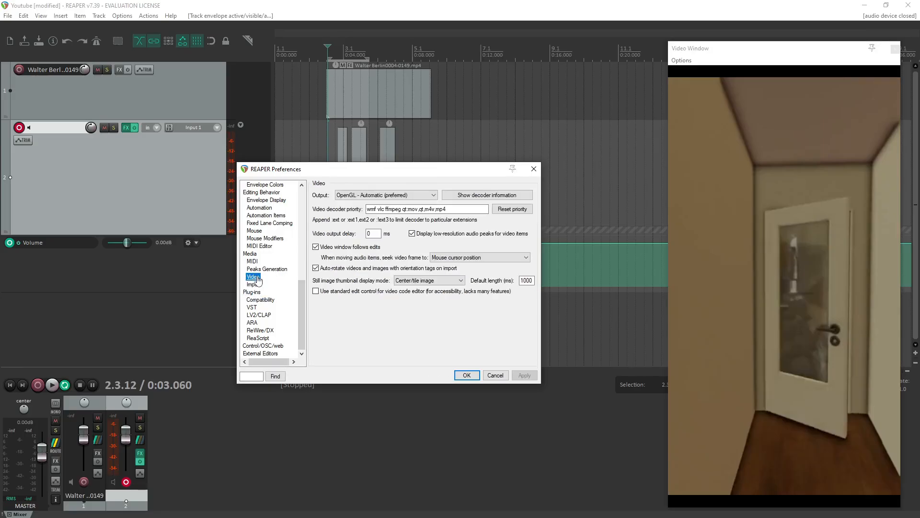
click(252, 307)
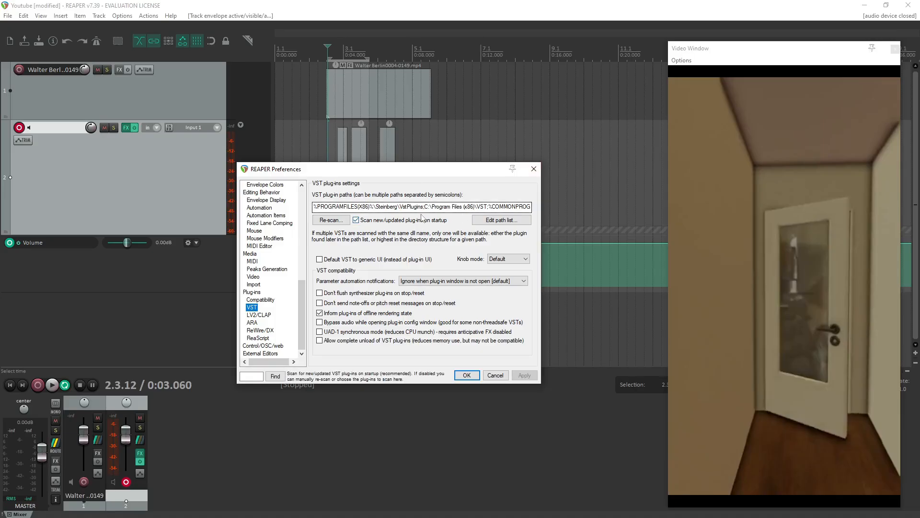
click(533, 169)
right_click(85, 281)
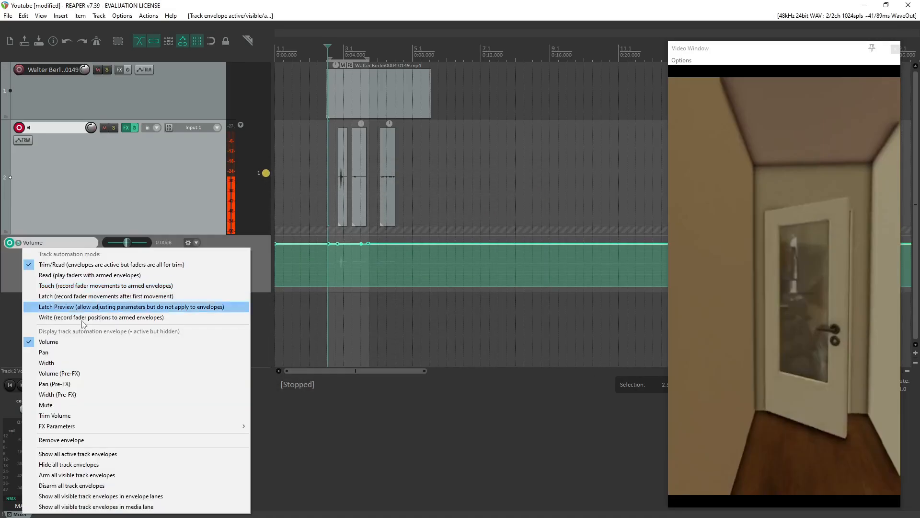
click(391, 448)
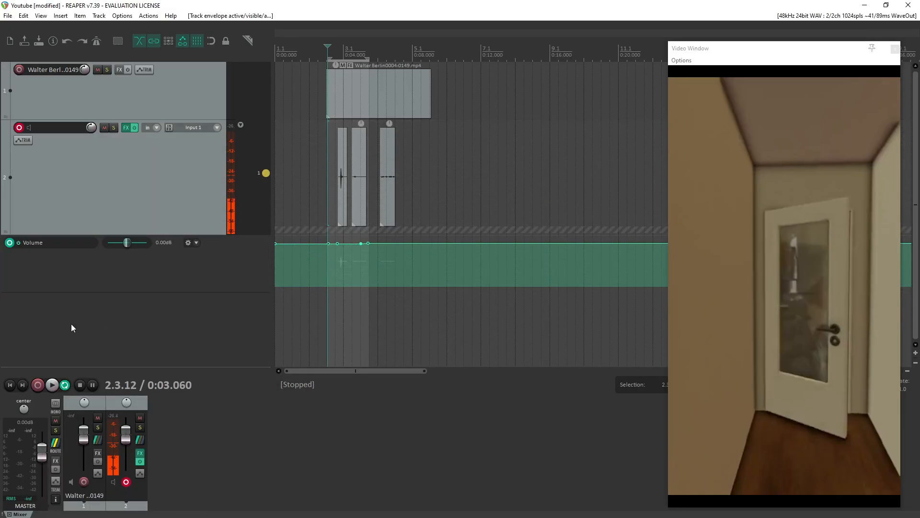
click(25, 258)
right_click(33, 267)
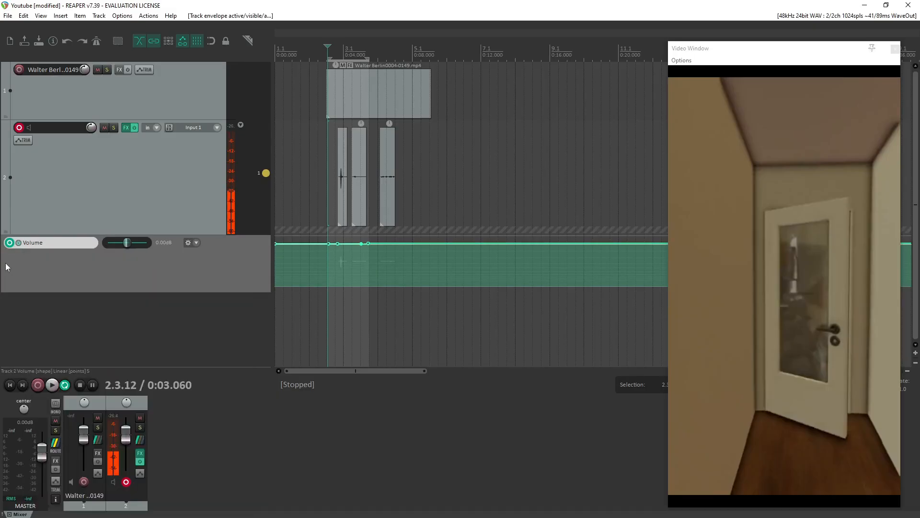
click(5, 263)
Start inserting a virtual instrument on a new track, look through the plug-in categories and developers, and list the available instruments.
right_click(86, 318)
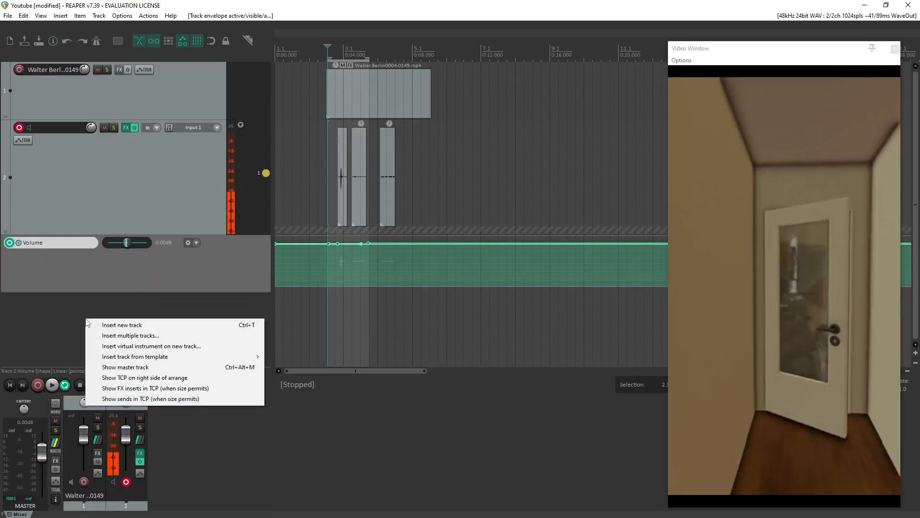
click(144, 349)
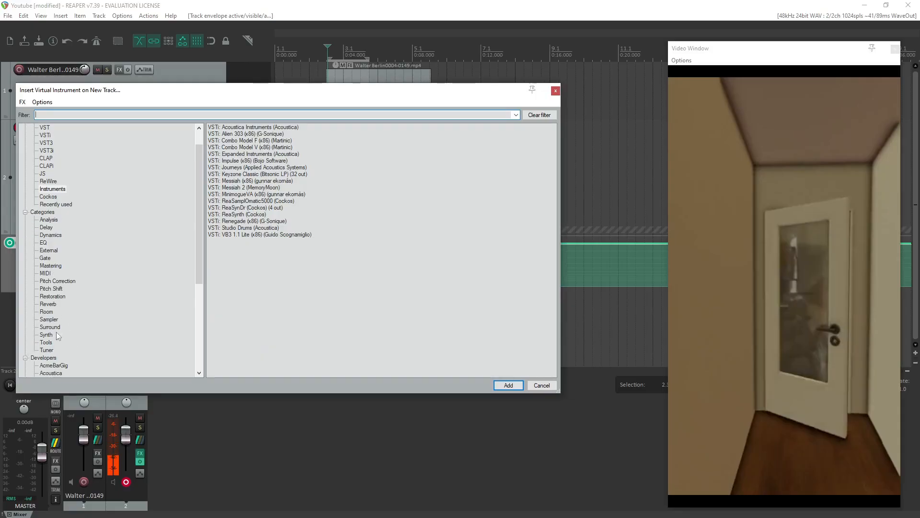
scroll(58, 350, down, 6)
scroll(65, 321, up, 6)
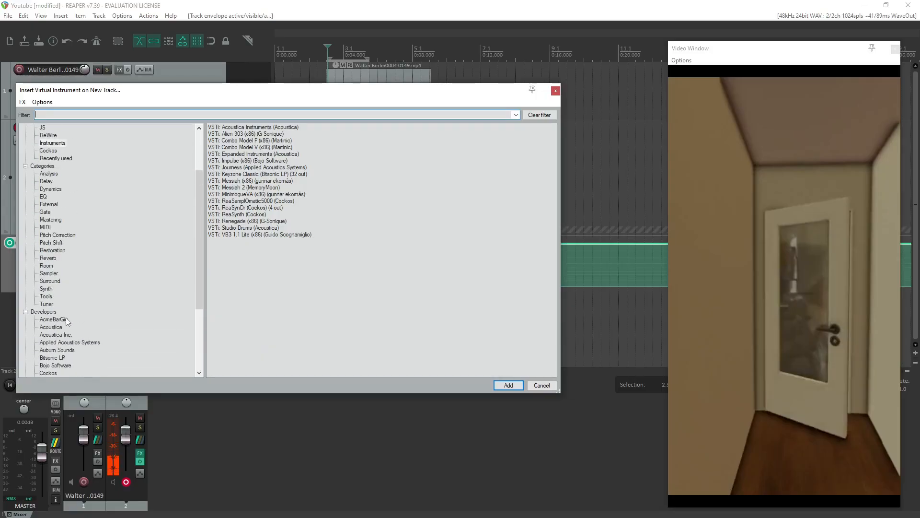
scroll(67, 281, down, 2)
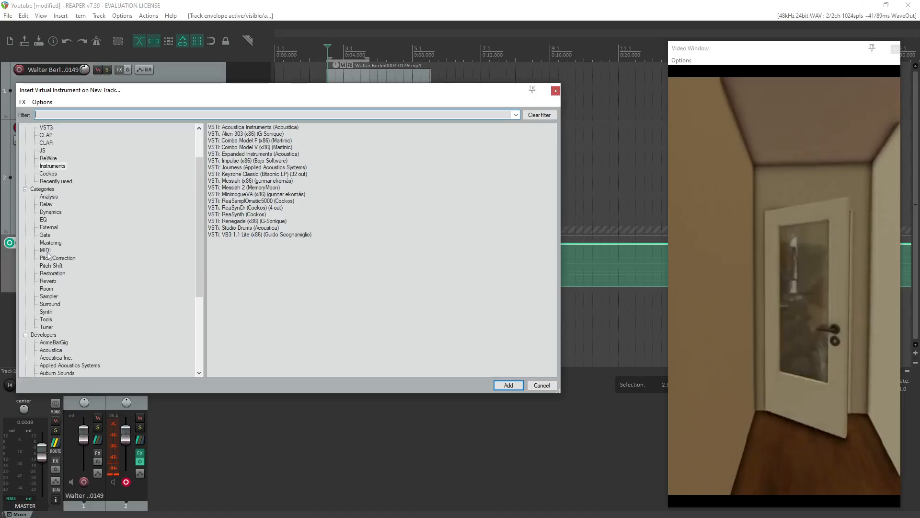
scroll(58, 302, up, 2)
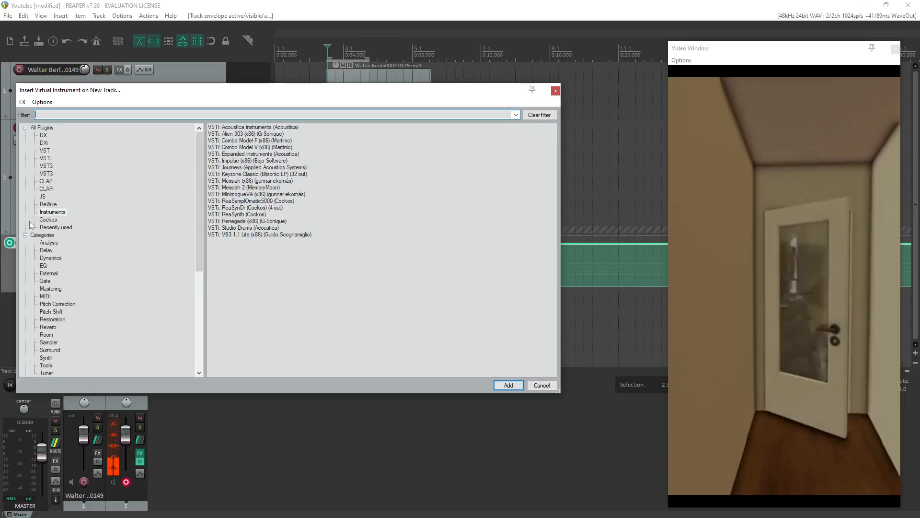
click(25, 127)
click(25, 136)
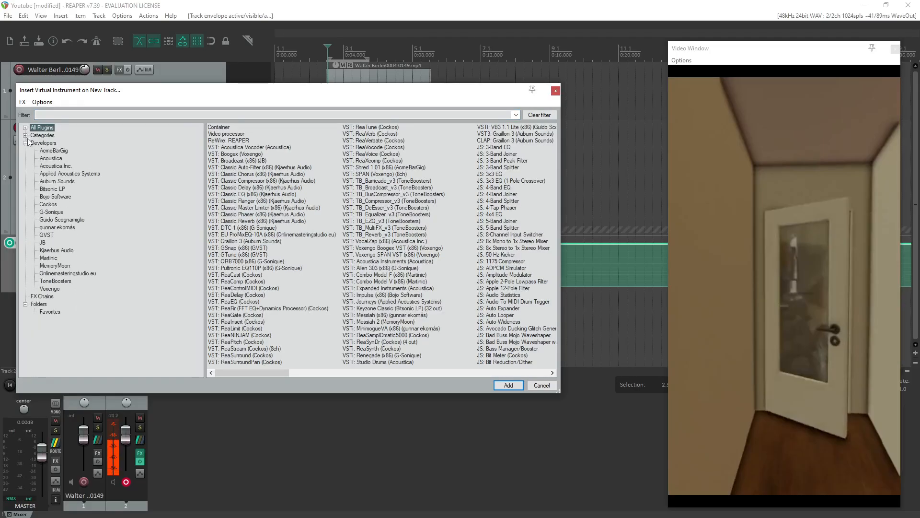
click(26, 143)
click(26, 135)
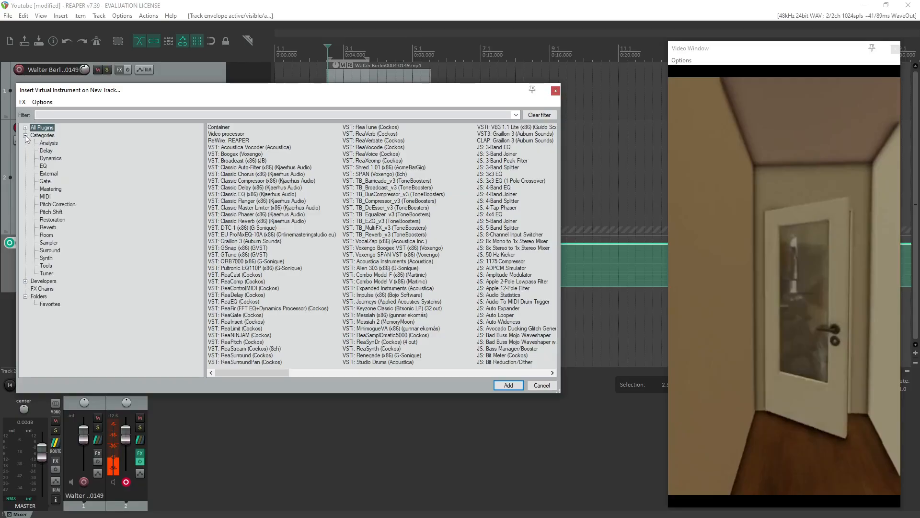
click(26, 128)
click(51, 212)
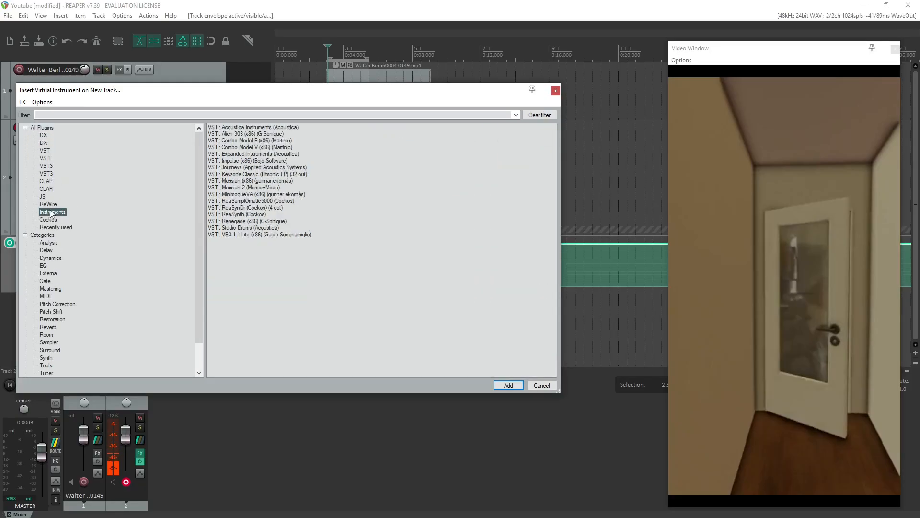
Insert the Keyzone Classic instrument on the new track and decline the additional output tracks.
click(249, 175)
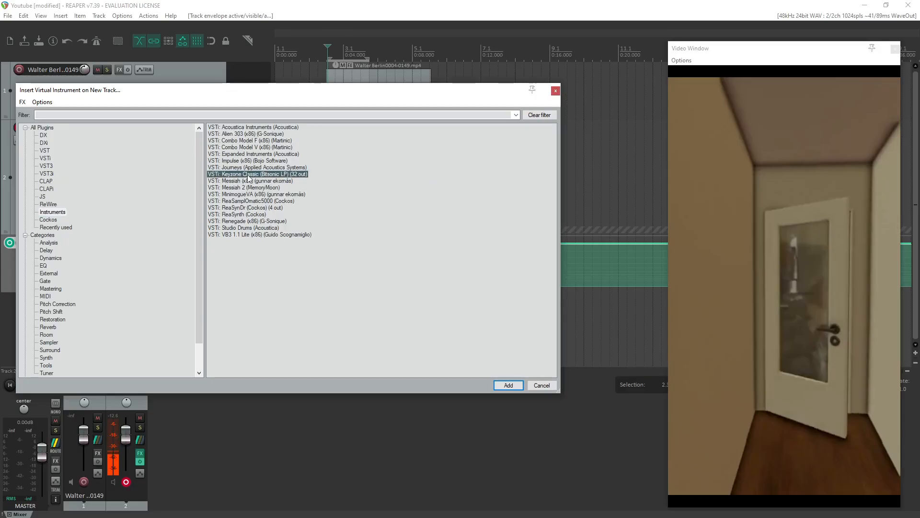
double_click(249, 175)
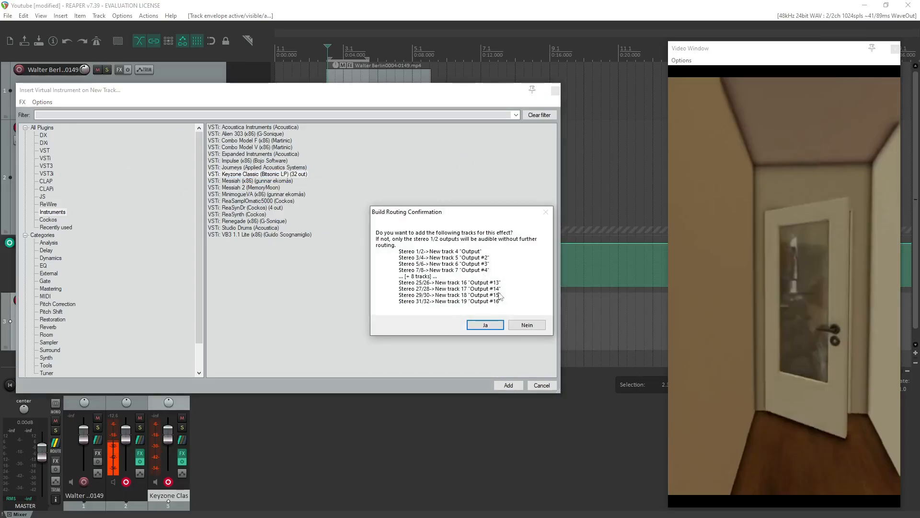
click(527, 325)
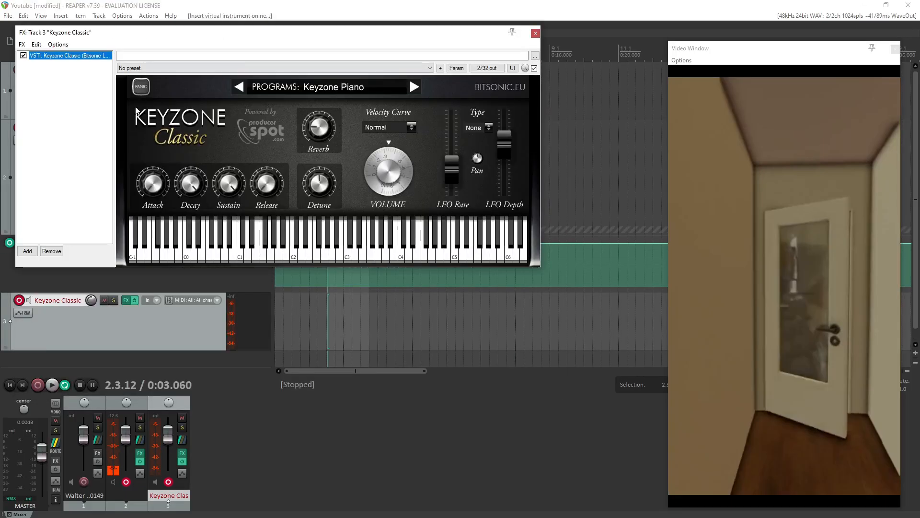
Move the Keyzone Classic window aside to uncover the tracks, and close it.
drag(370, 35, 636, 209)
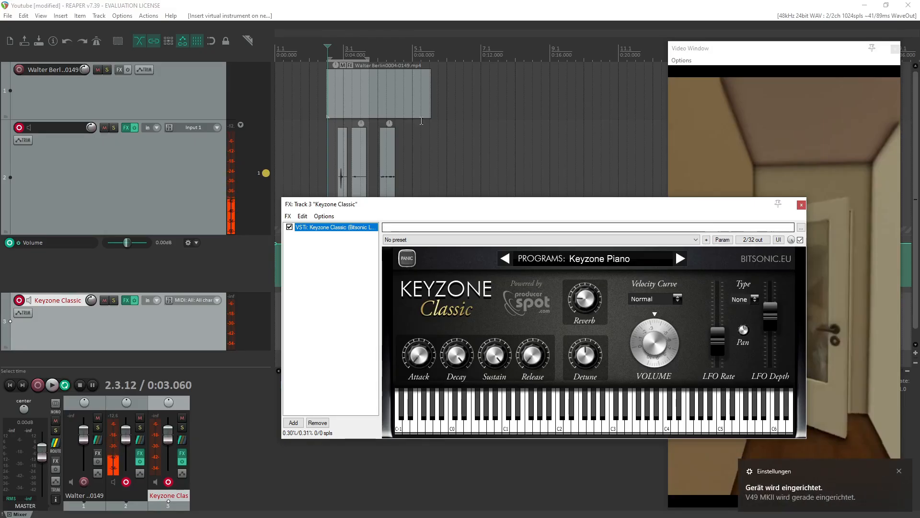
drag(480, 210, 405, 205)
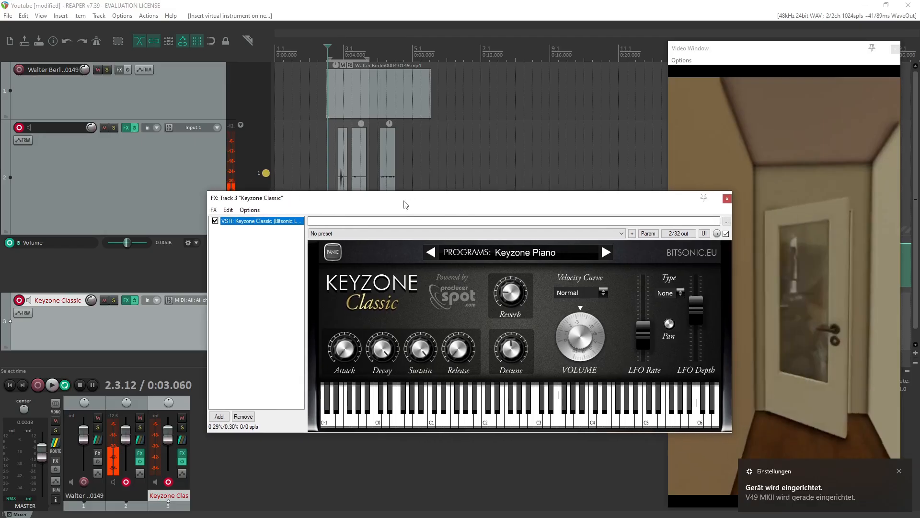
click(727, 198)
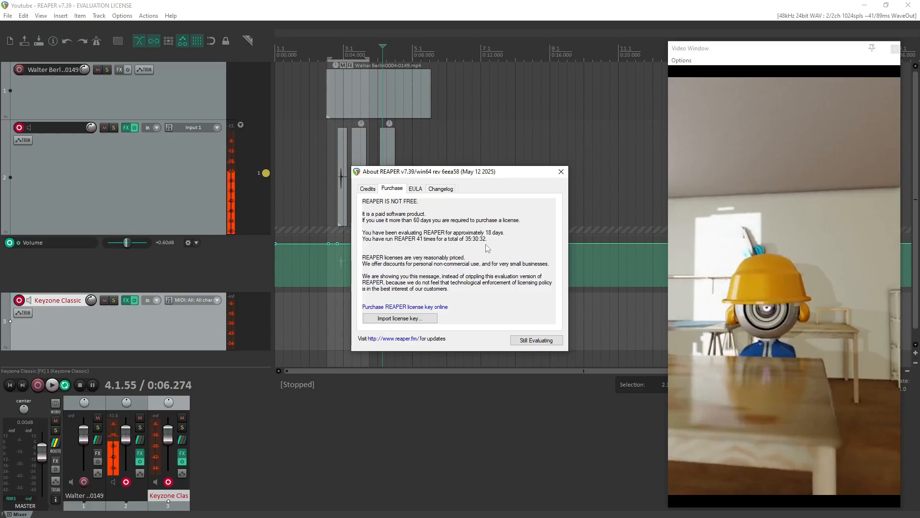
Move the REAPER purchase notice aside to show the licensing terms, and dismiss it.
drag(491, 178, 422, 180)
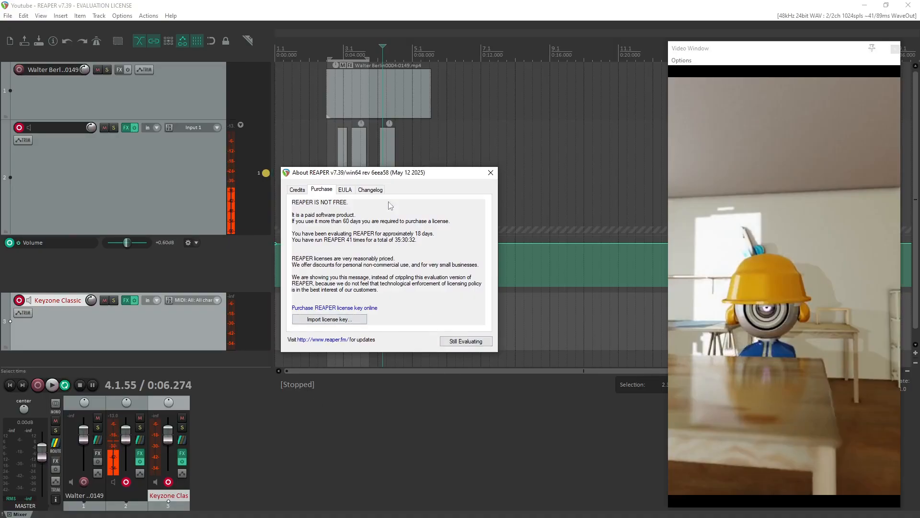
drag(391, 176, 386, 217)
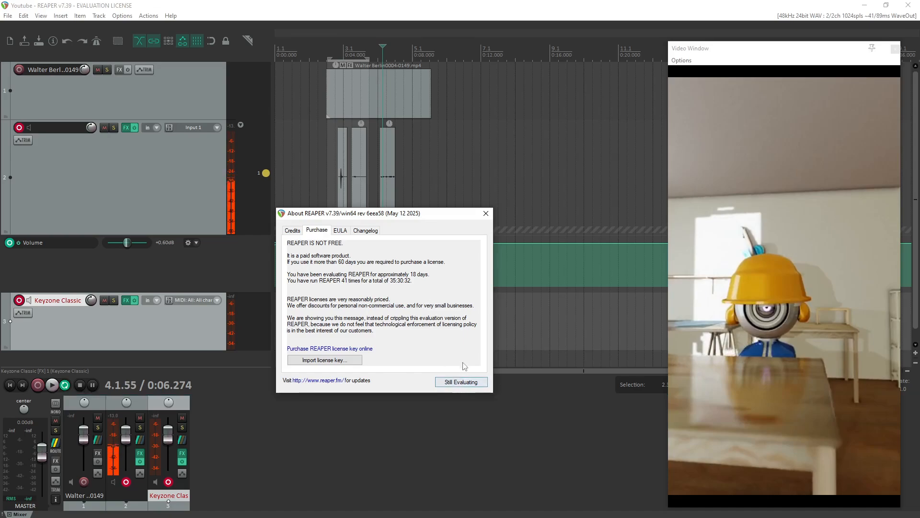
click(485, 214)
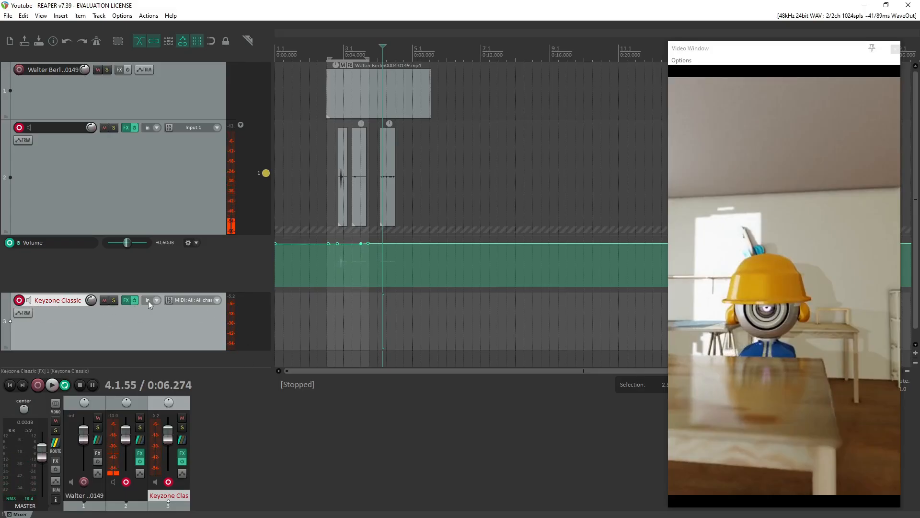
Lower the Keyzone Classic track's volume to about -11.2 dB and bring the whole track into view.
drag(91, 300, 91, 329)
drag(90, 300, 89, 290)
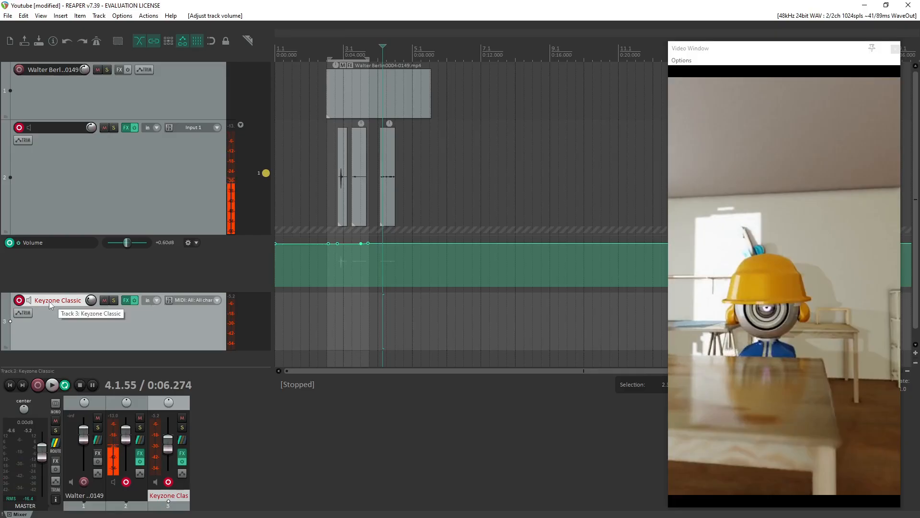
scroll(36, 292, down, 1)
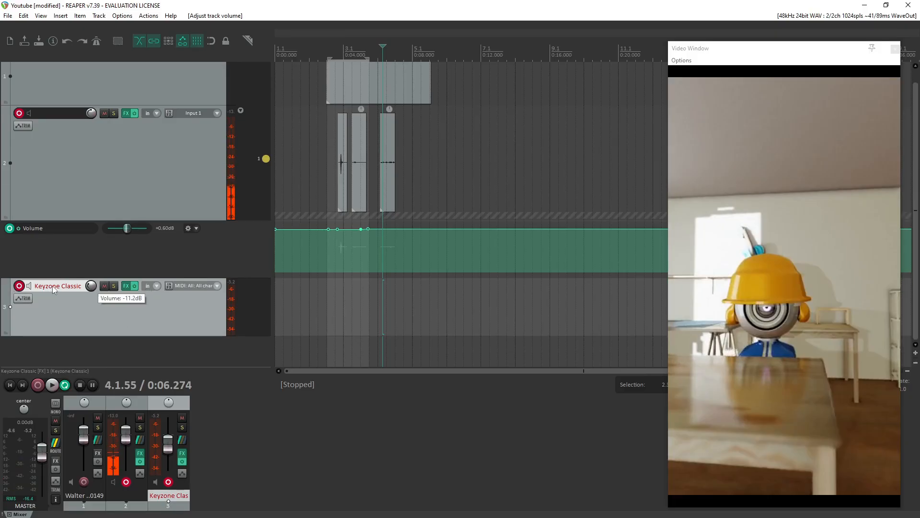
click(162, 307)
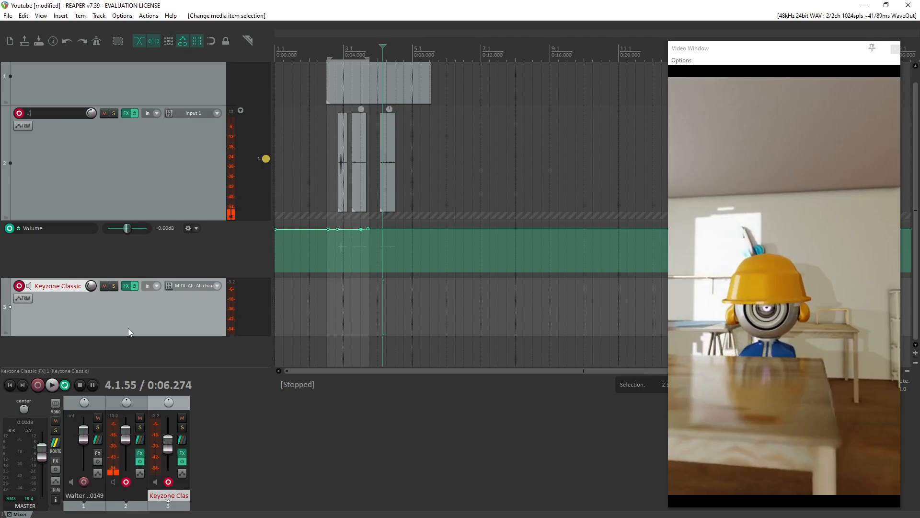
Switch the Keyzone Classic program to Yamaha Grand Piano, try a note on its keyboard and close the instrument window.
click(126, 286)
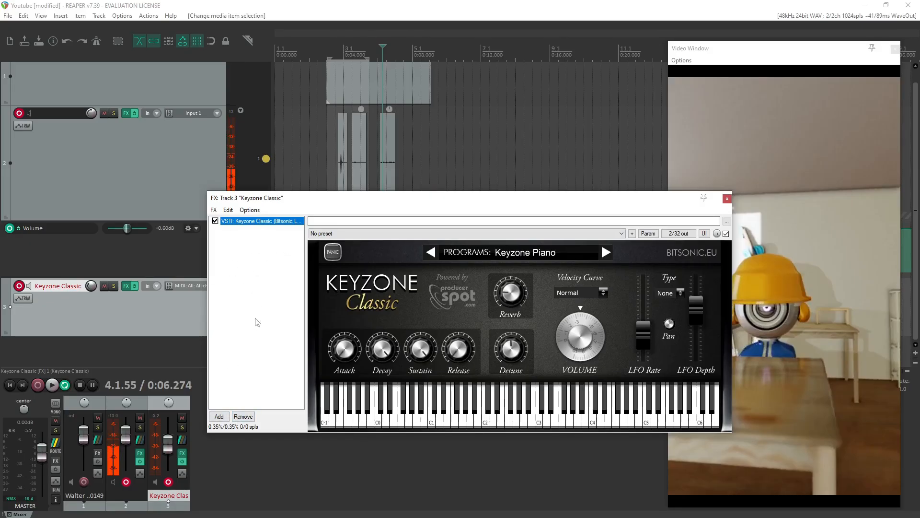
click(605, 254)
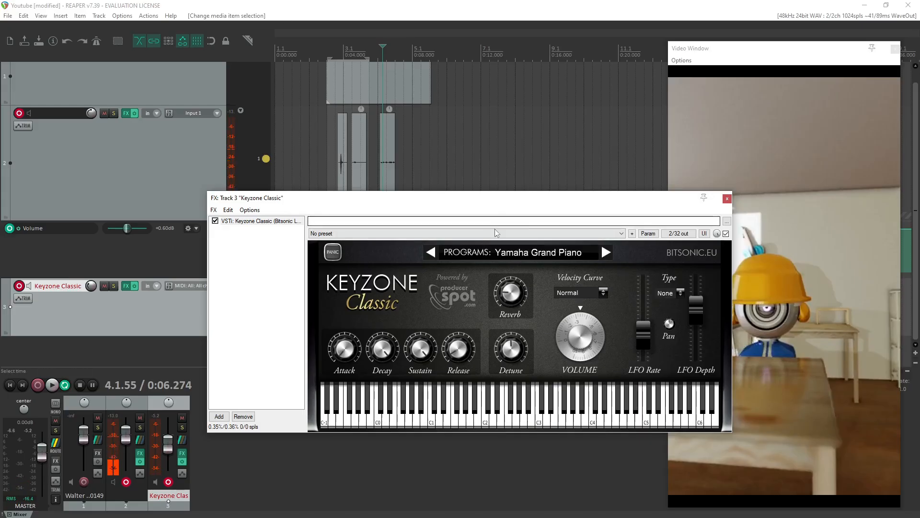
drag(336, 204, 193, 213)
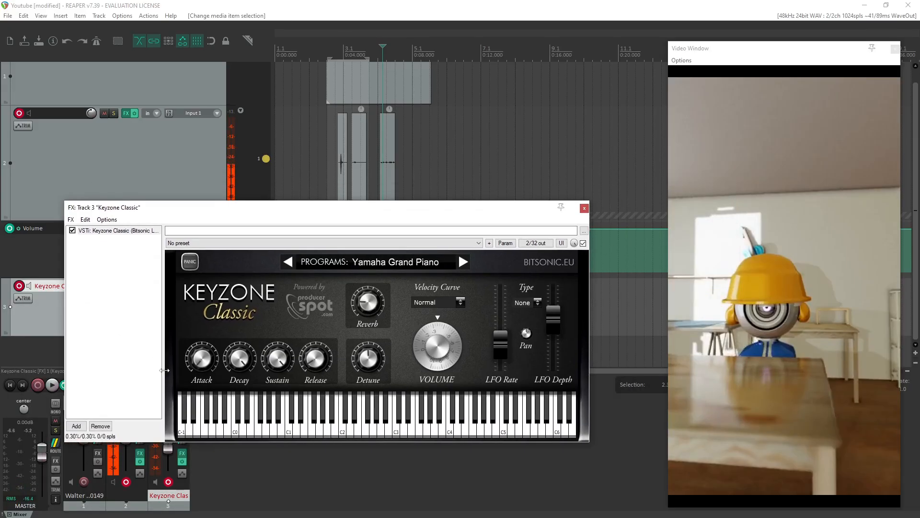
click(194, 404)
click(585, 209)
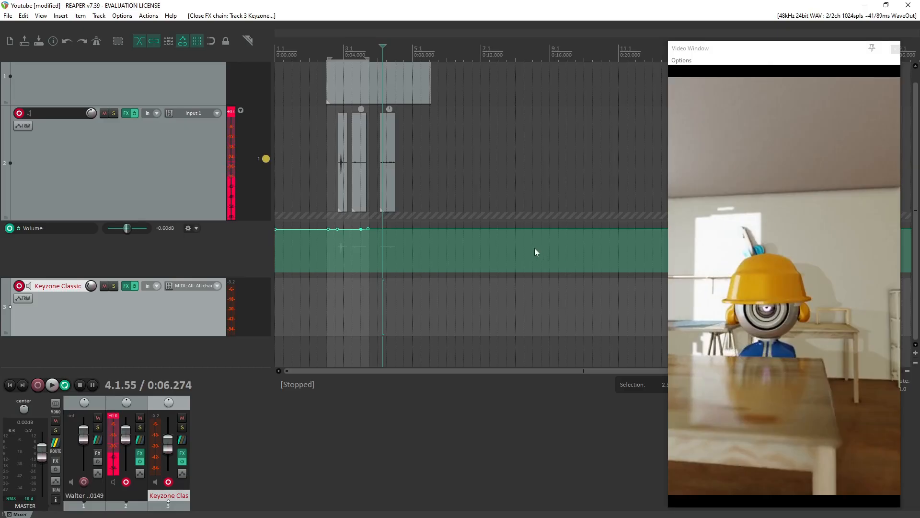
Check the video frames around the first two sound clips and place the edit cursor at about 4.3 s.
click(354, 53)
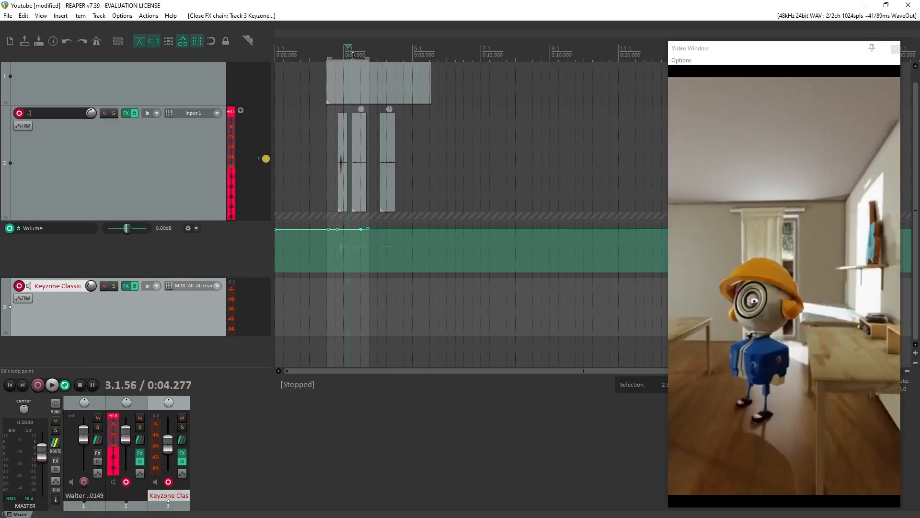
click(356, 51)
click(342, 49)
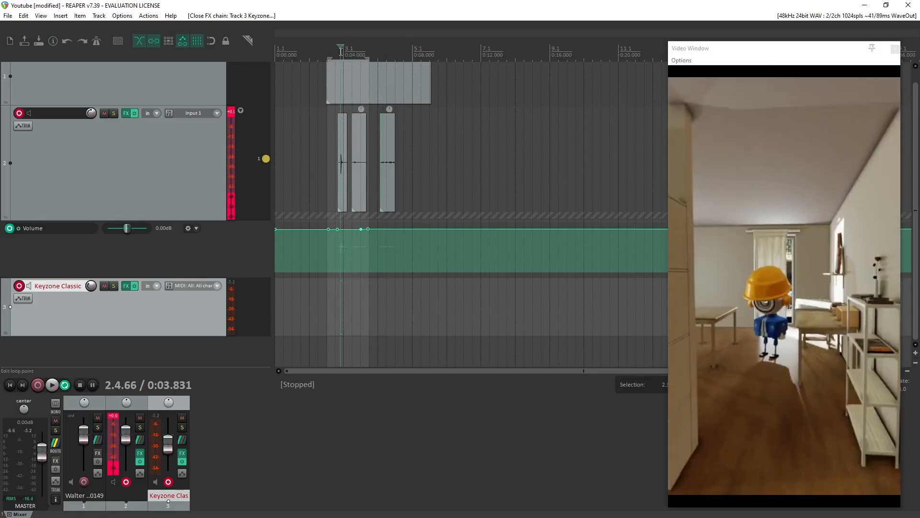
click(349, 50)
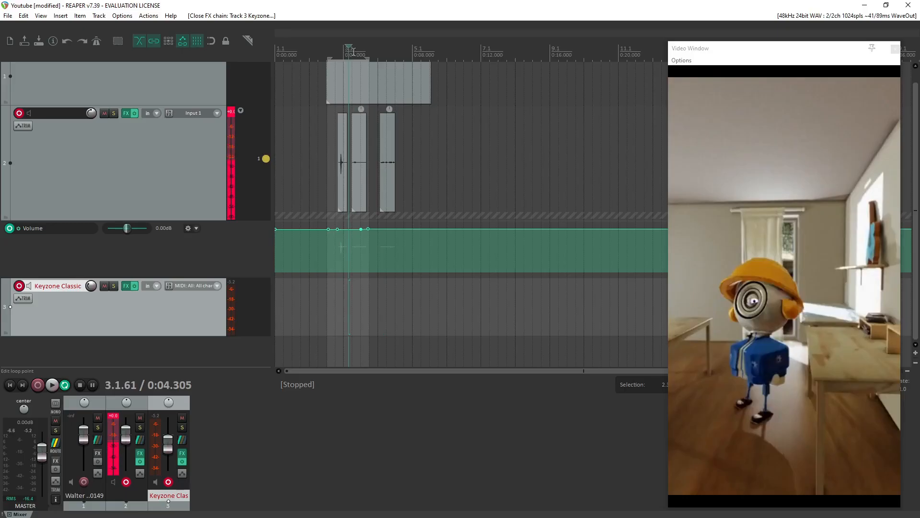